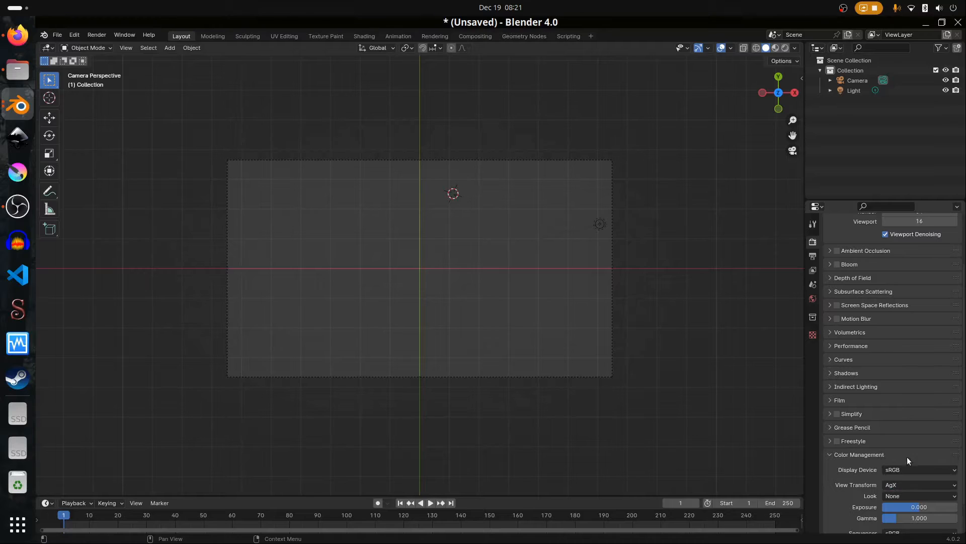
Change the scene's color management selection and set the world background color to hex ffffff.
left_click(905, 470)
left_click(913, 418)
left_click(811, 299)
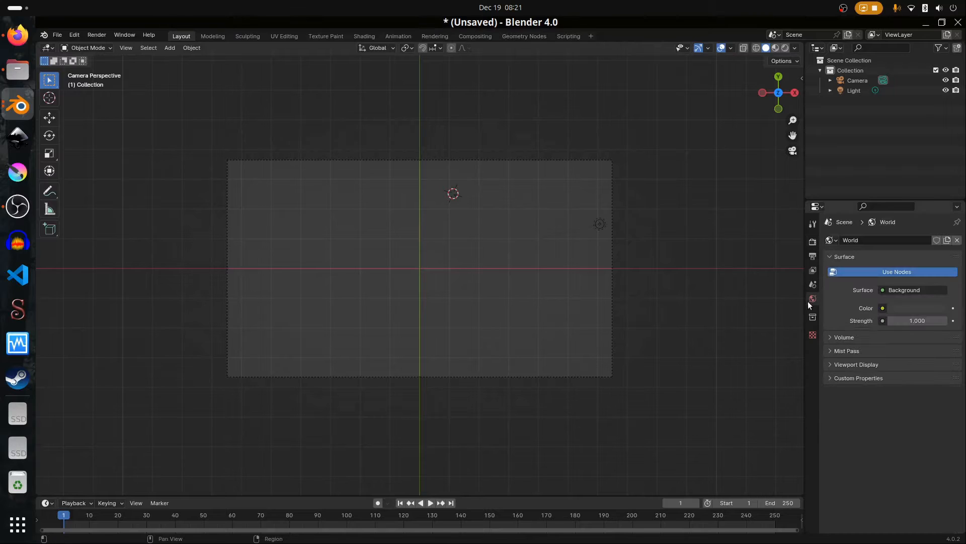
left_click(904, 303)
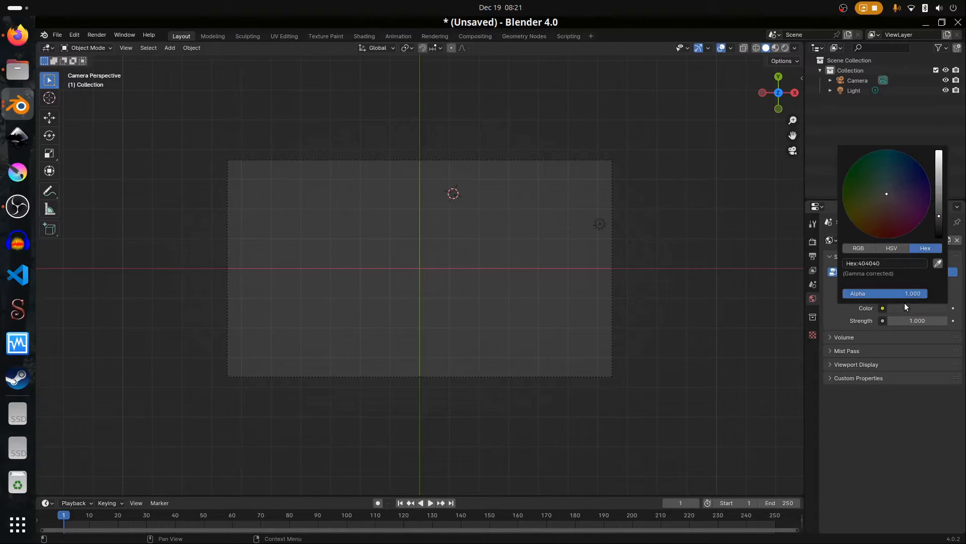
left_click(882, 261)
type("ffffff")
key("Return")
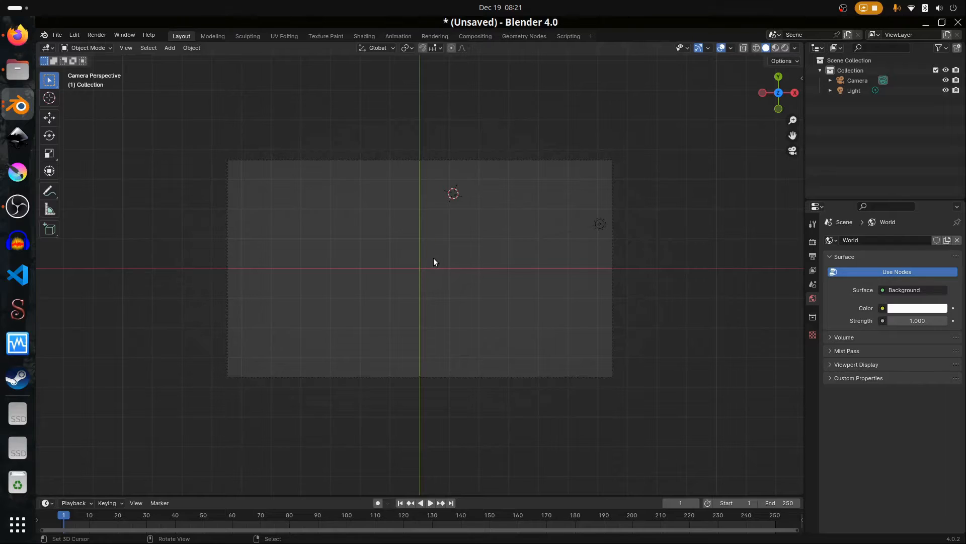
Add a plane mesh and scale it up to about the height of the camera frame.
key("shift+a")
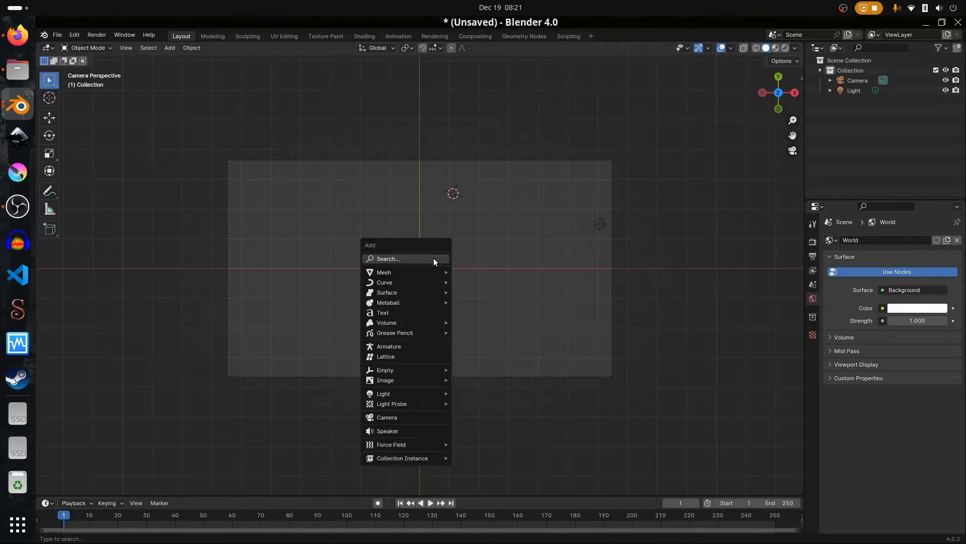
mouse_move(421, 270)
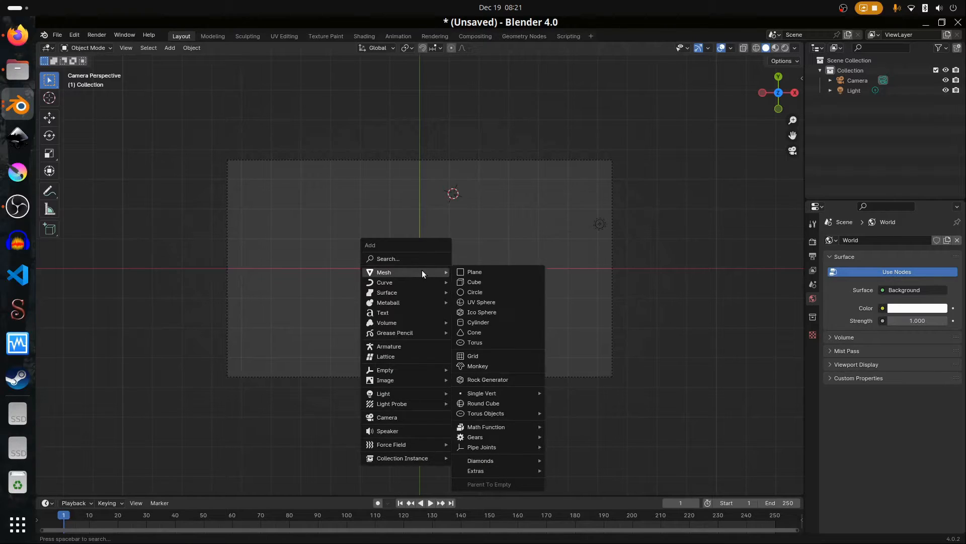
left_click(502, 268)
key("s")
left_click(504, 341)
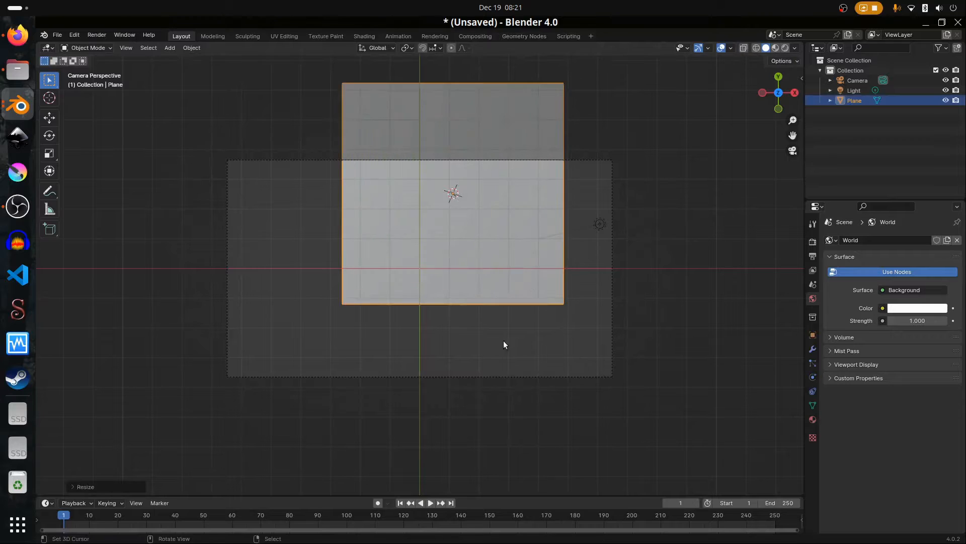
Center the plane on the camera frame by moving it about -1.1 m in X and -2.5 m in Y, then stretch it about 1.76 times along X.
key("g")
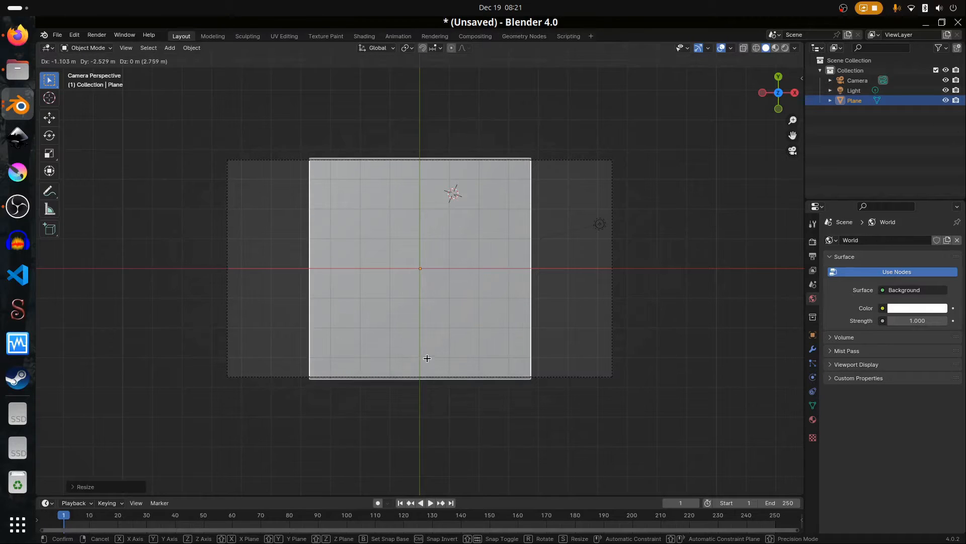
left_click(425, 357)
key("s")
key("x")
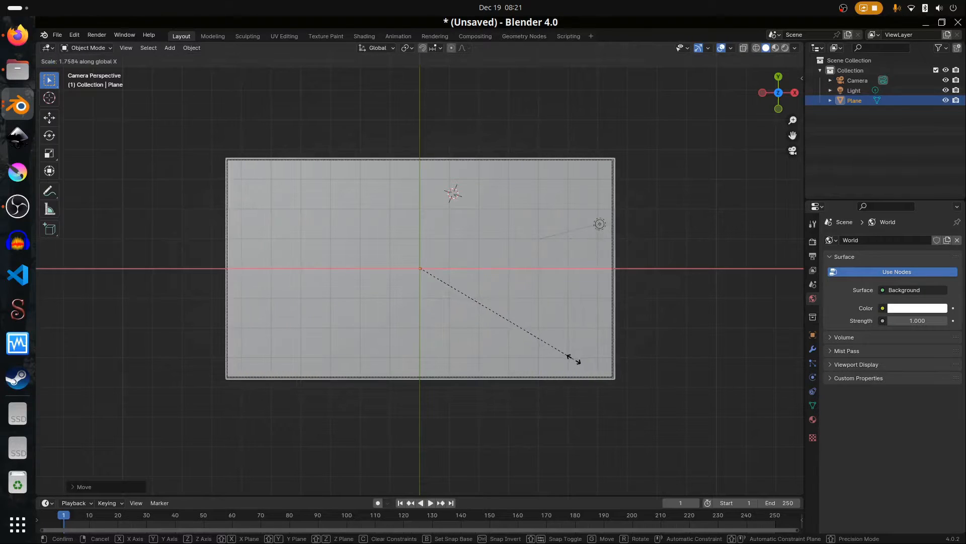
left_click(575, 363)
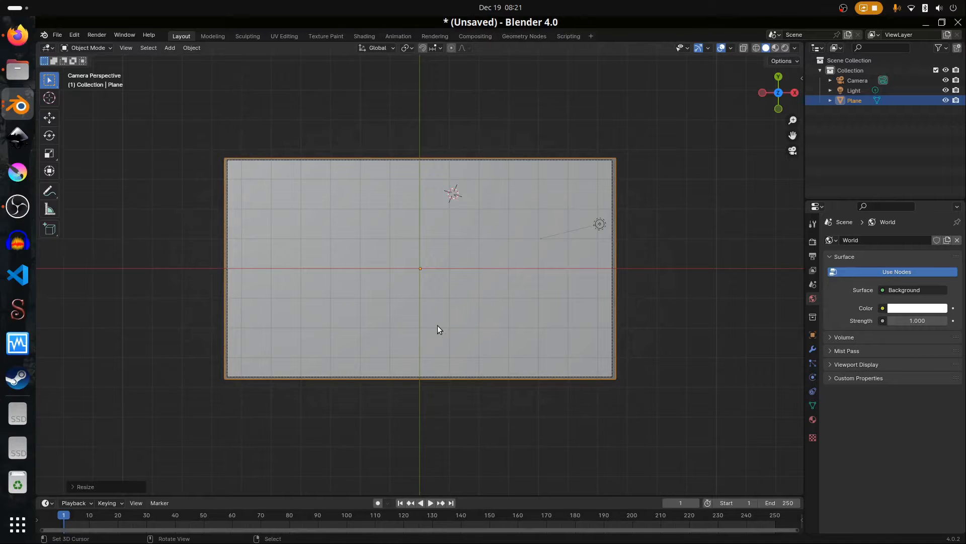
Create a new material for the plane in the Shading workspace, using the camera view and an enlarged node editor.
left_click(361, 36)
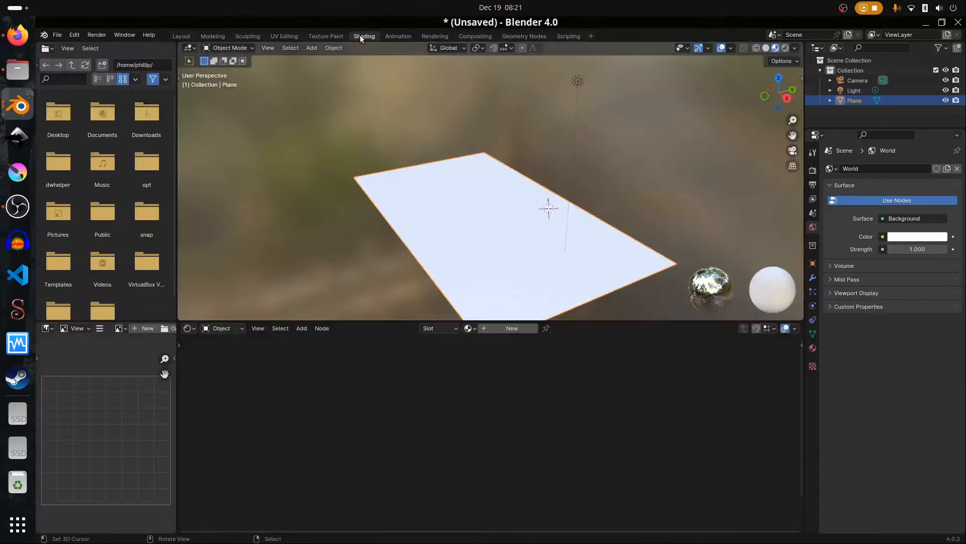
key("KP_0")
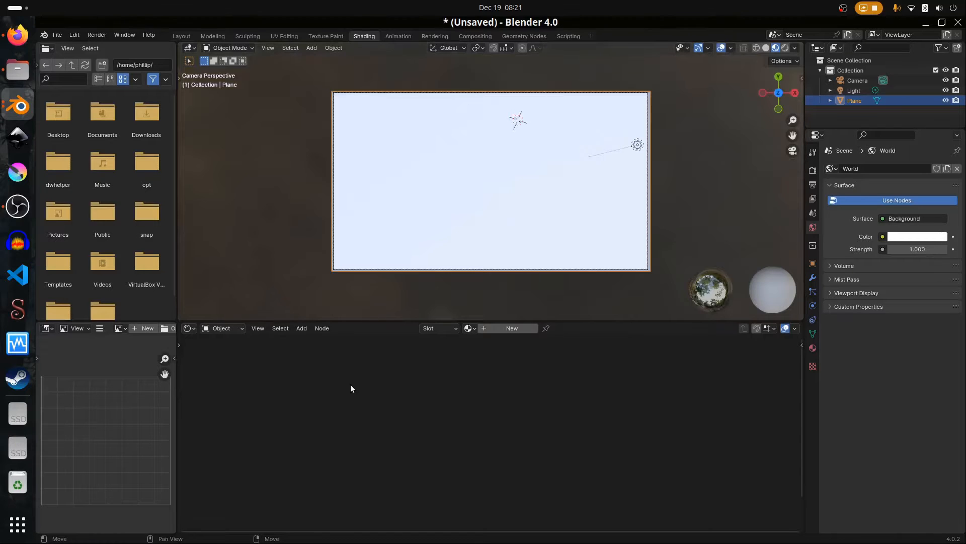
left_click(503, 328)
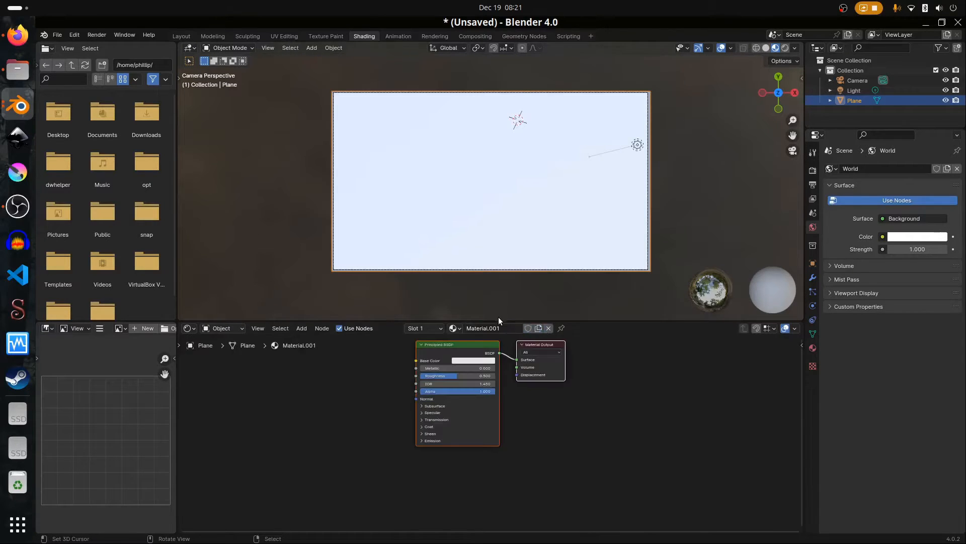
left_click_drag(500, 320, 496, 195)
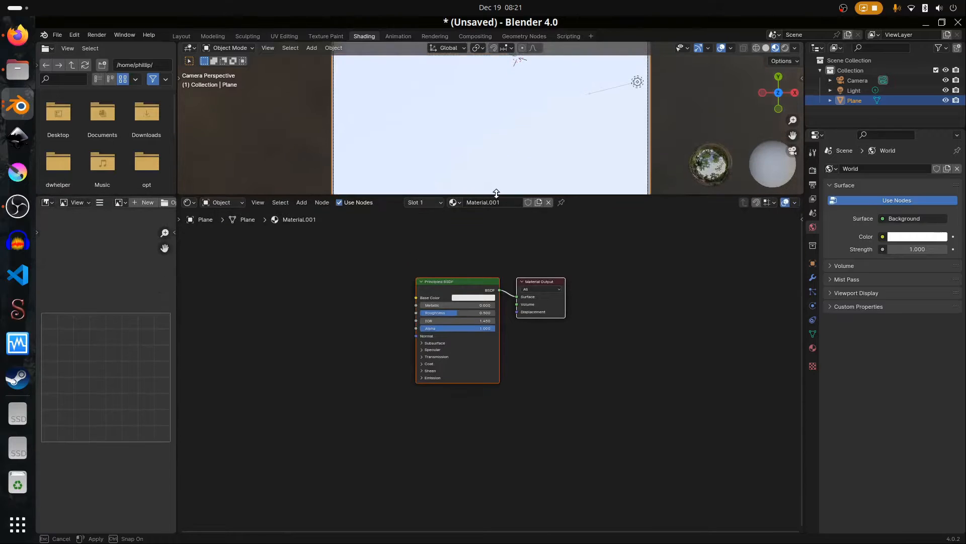
Delete the Principled BSDF node from the plane's material.
left_click_drag(464, 285, 501, 296)
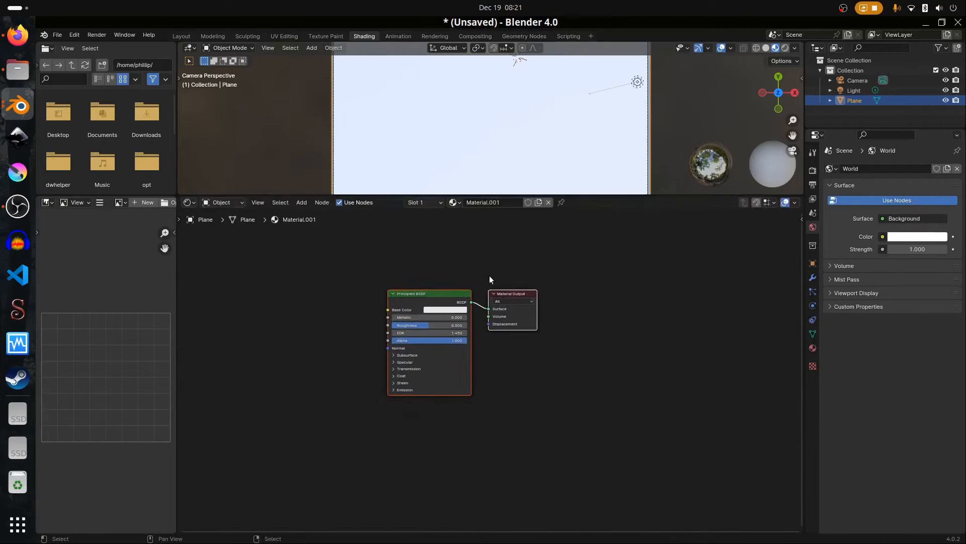
left_click(498, 388)
left_click(428, 292)
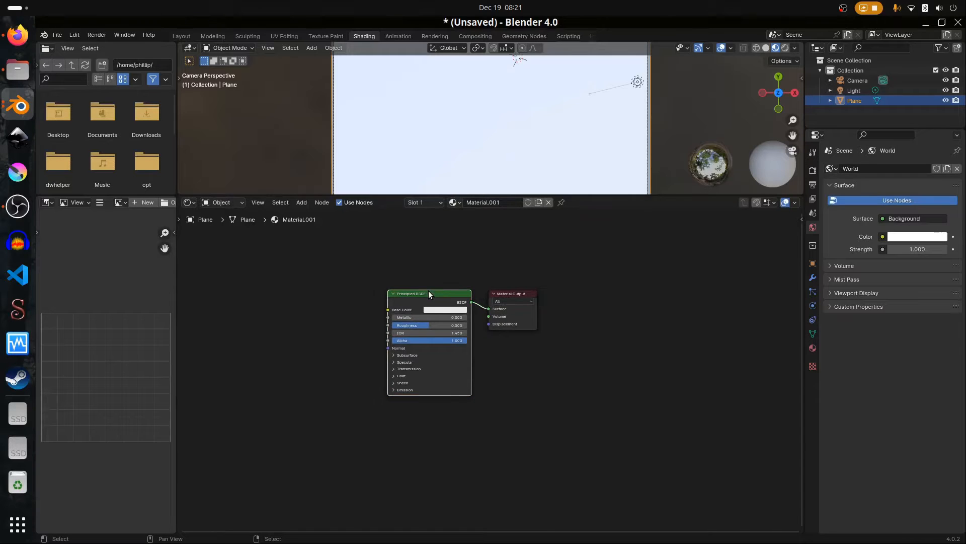
key("x")
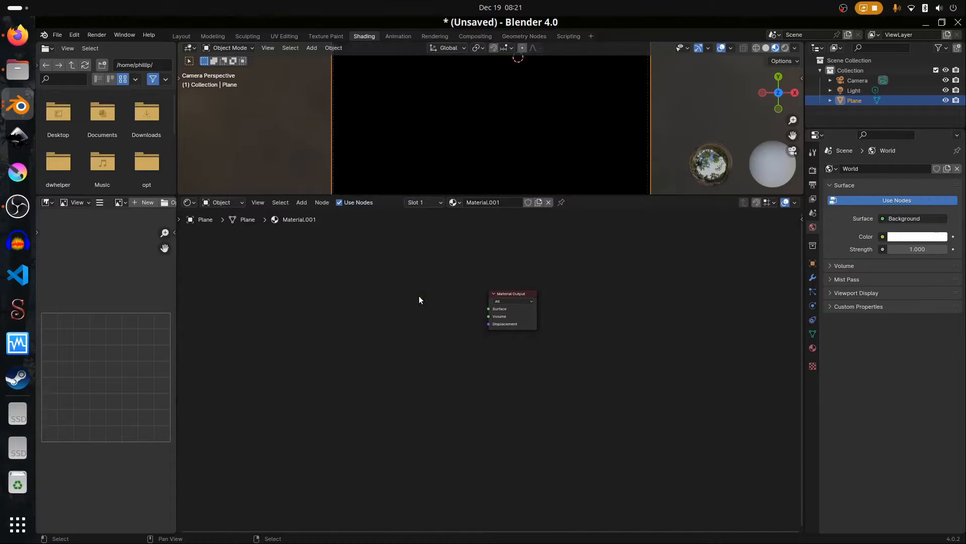
Add a Camera Data node well to the left of the Material Output node.
key("shift+a")
left_click(370, 312)
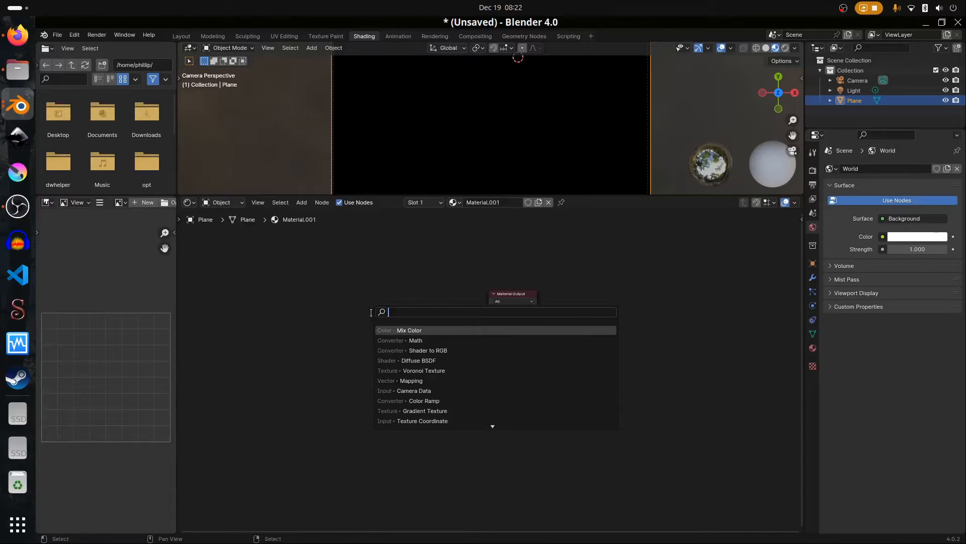
type("cam")
key("Return")
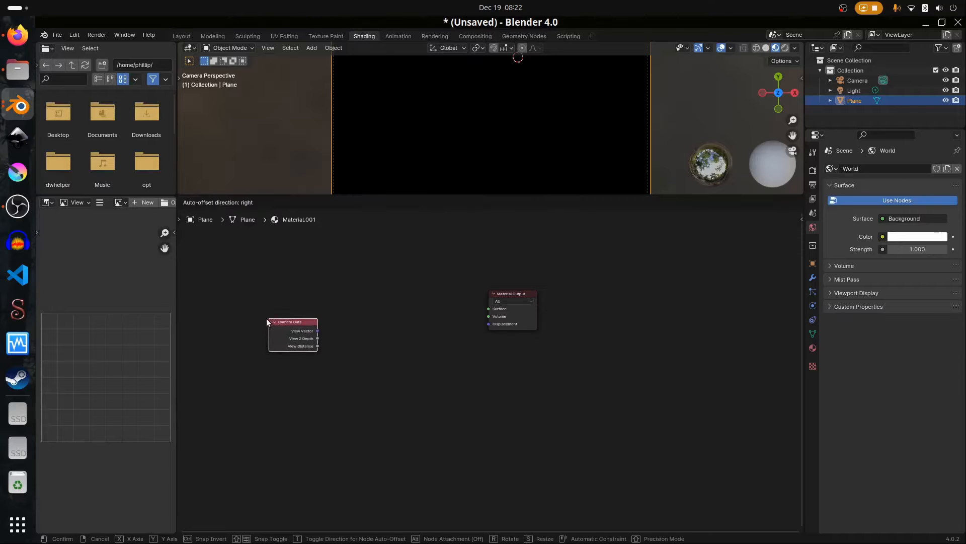
left_click(263, 316)
Add a Mapping node to the right of the Camera Data node.
key("shift+a")
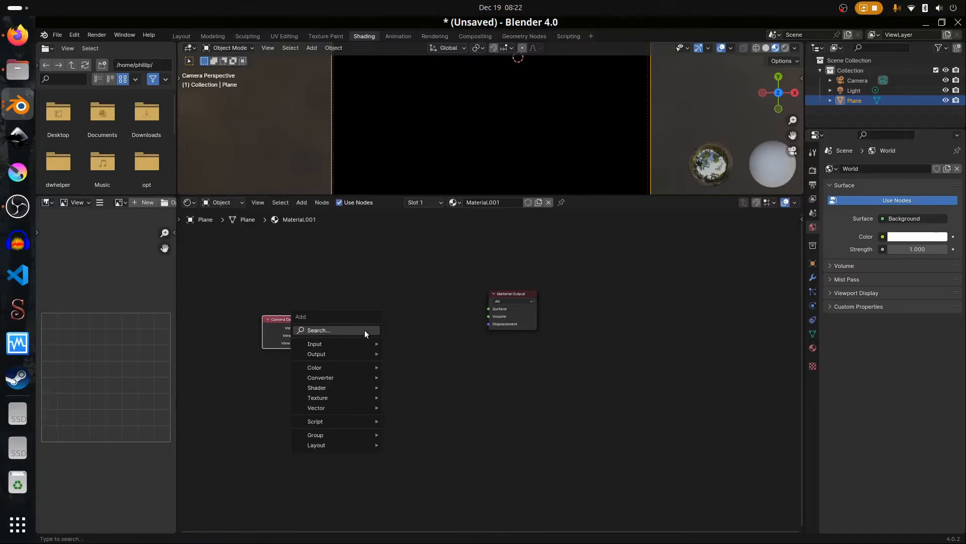
left_click(365, 331)
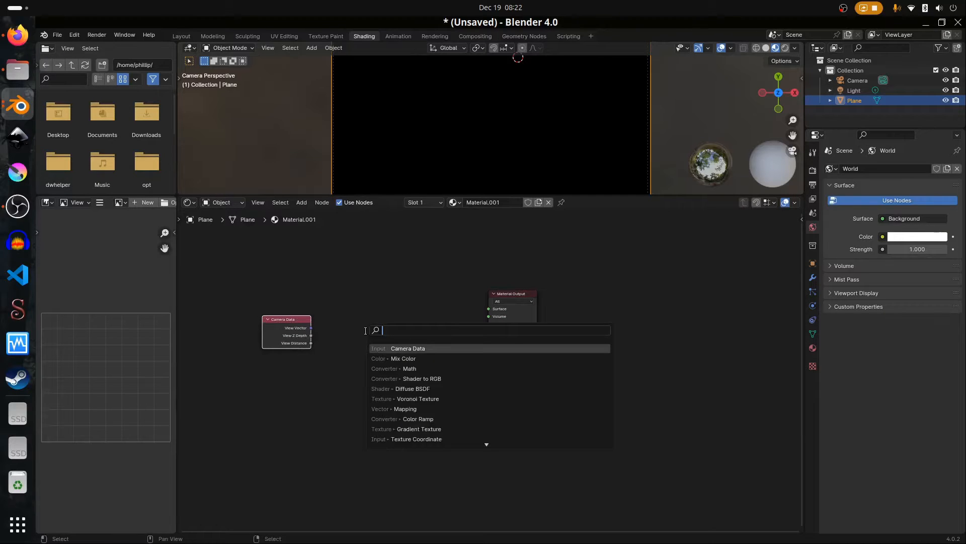
type("map")
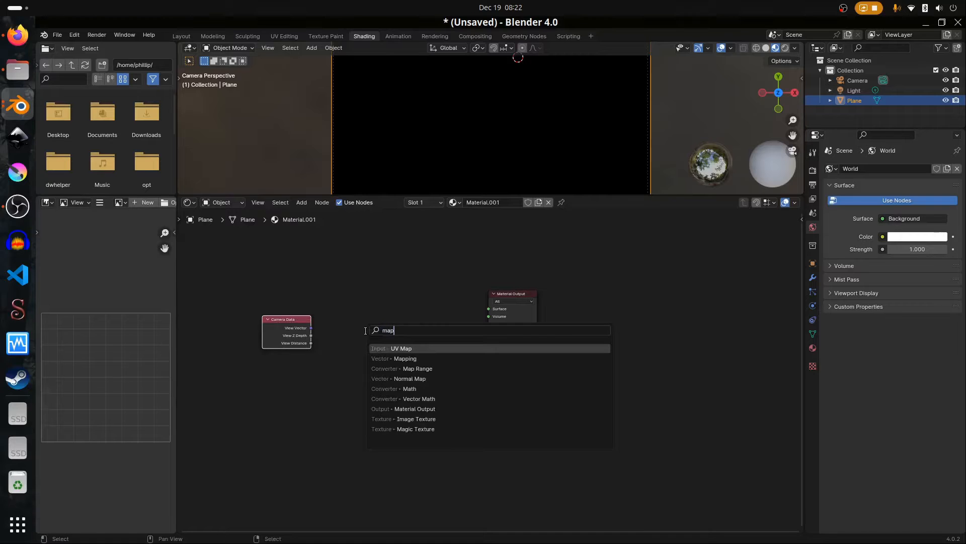
key("Down")
key("Return")
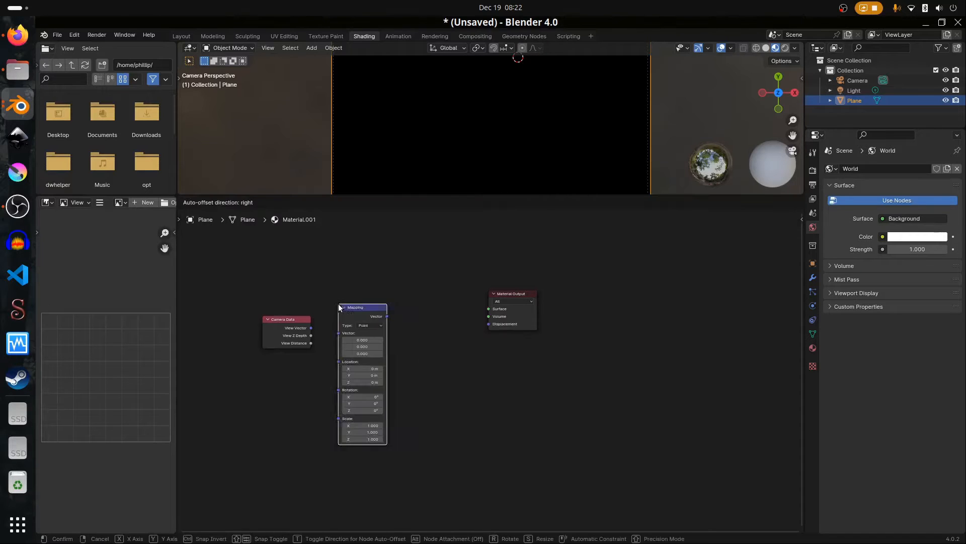
left_click(330, 284)
Set the Mapping node's type to Texture and connect Camera Data's View Vector to its Vector input.
left_click(363, 307)
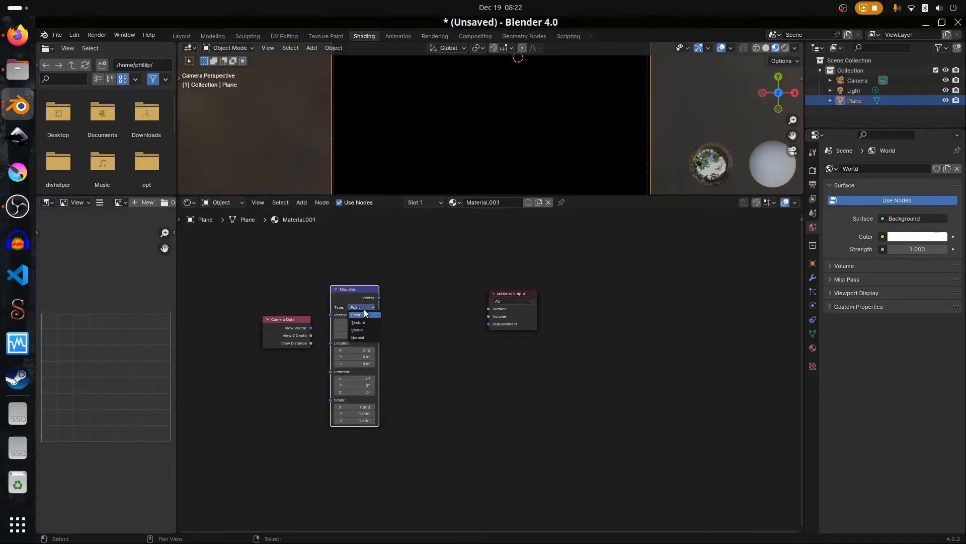
left_click(359, 322)
left_click_drag(311, 328, 331, 315)
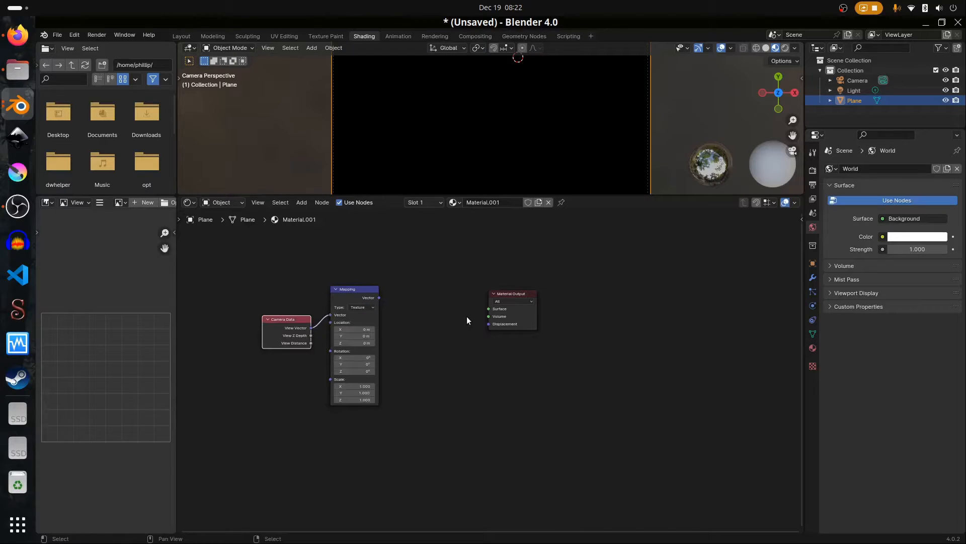
Add a Voronoi Texture node beside the Mapping node and connect Mapping's Vector output to its Vector input.
key("shift+a")
left_click(423, 301)
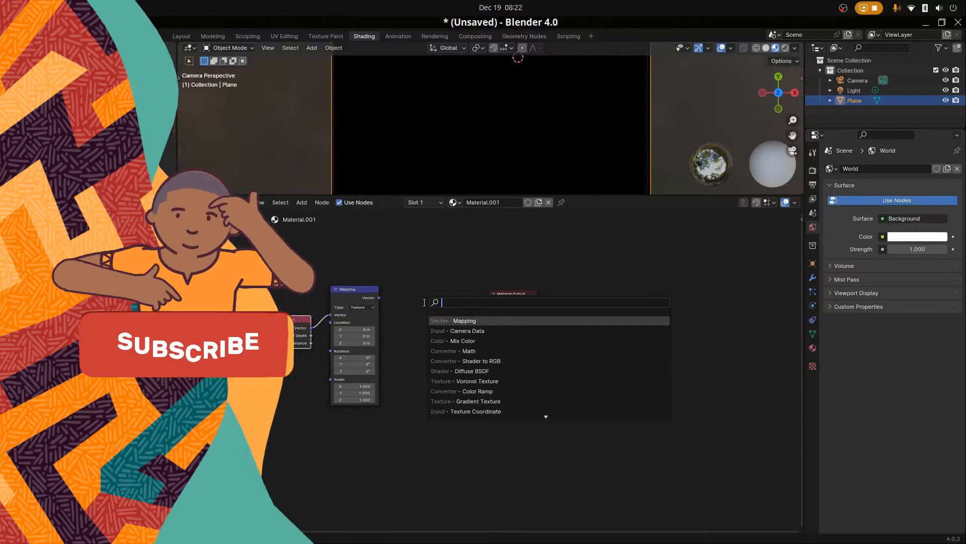
type("voronoi")
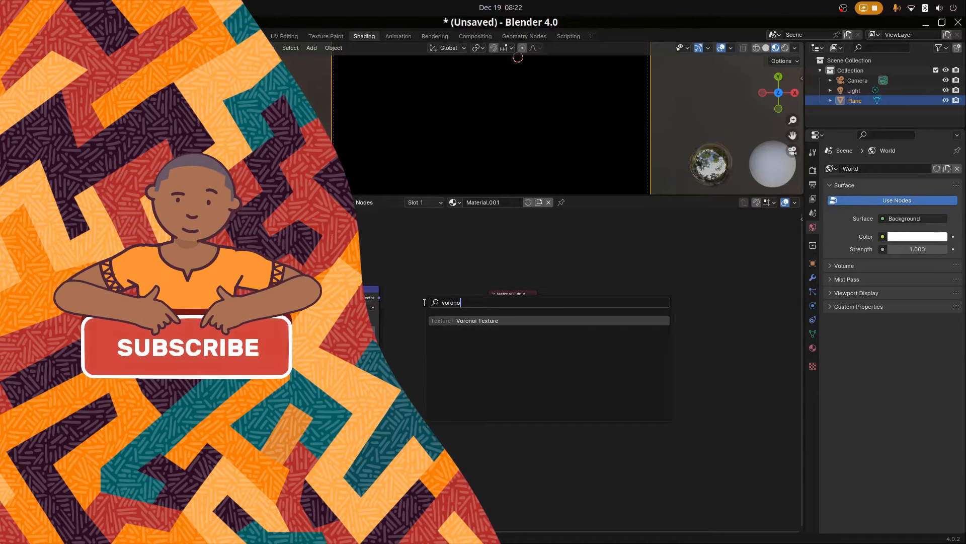
key("Return")
left_click(398, 287)
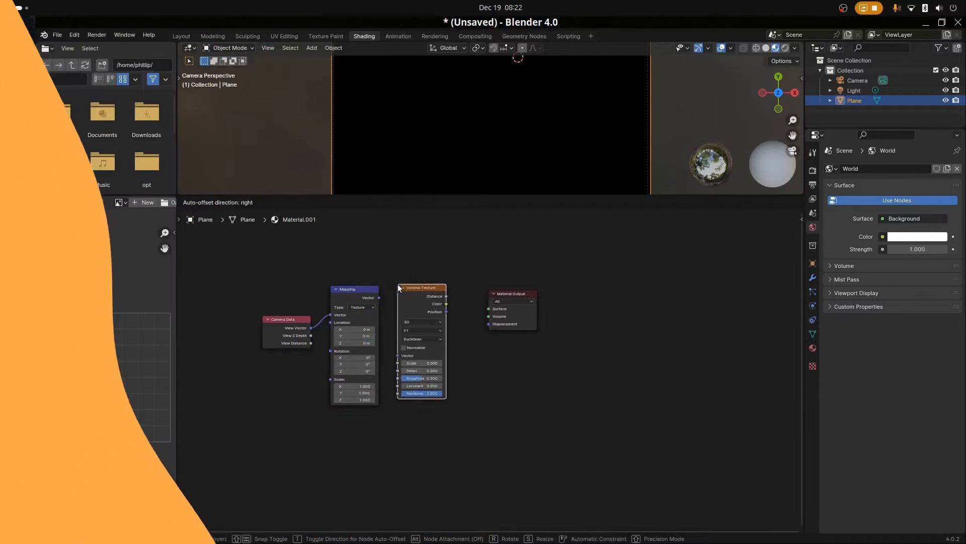
left_click(378, 300)
left_click_drag(379, 298, 398, 355)
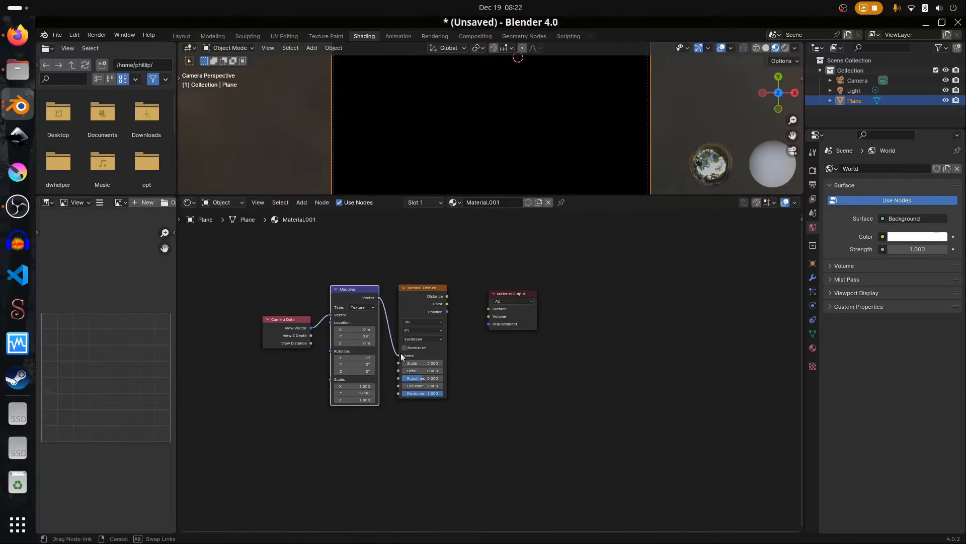
Space out the nodes, moving Material Output far to the right and adjusting the Voronoi Texture and Mapping nodes.
left_click(513, 295)
left_click_drag(512, 294, 609, 291)
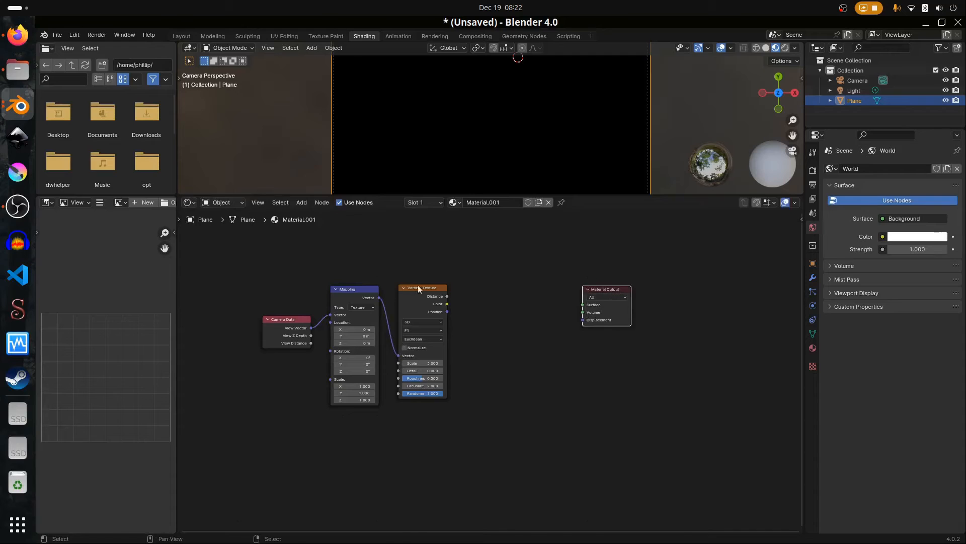
left_click_drag(418, 288, 431, 285)
left_click_drag(354, 294, 355, 289)
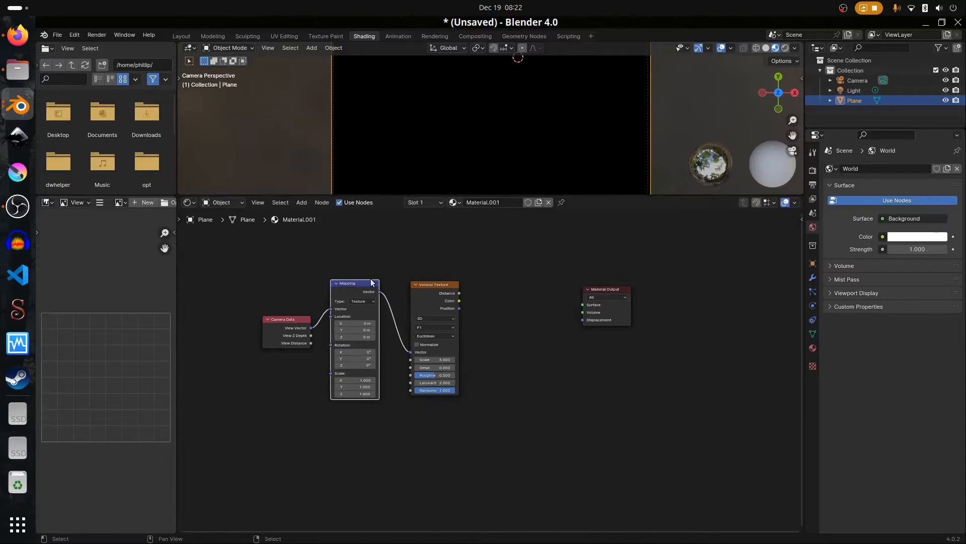
Add a Diffuse BSDF node below the Camera Data and Mapping nodes.
left_click(313, 430)
key("shift+a")
left_click(266, 416)
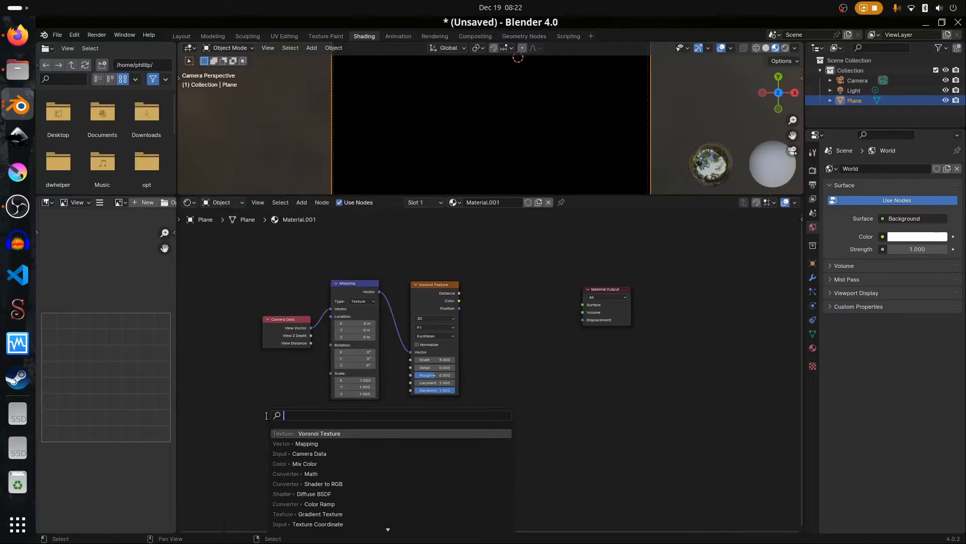
type("Dis")
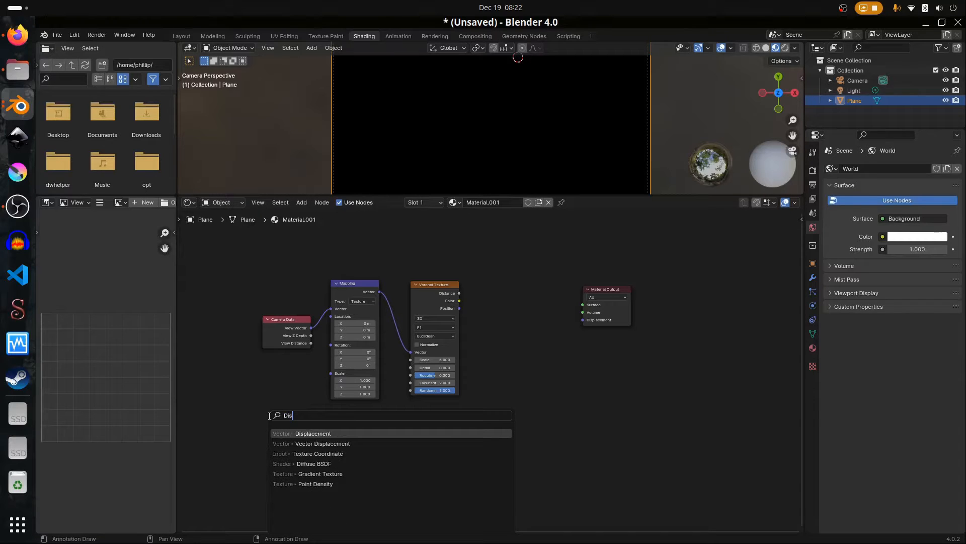
key("BackSpace")
type("fff")
key("Return")
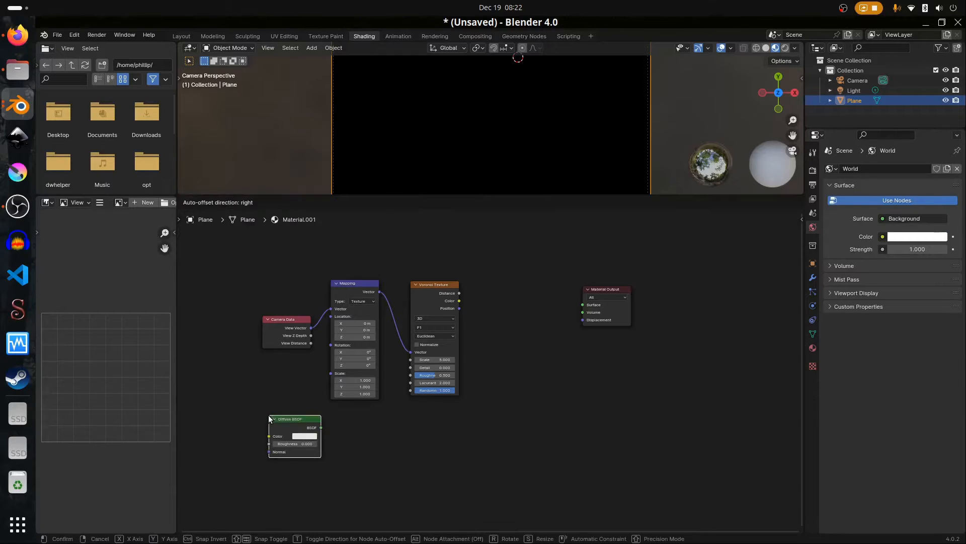
left_click(271, 433)
Add a Shader to RGB node beside the Diffuse BSDF and connect the BSDF output to its Shader input.
key("shift+a")
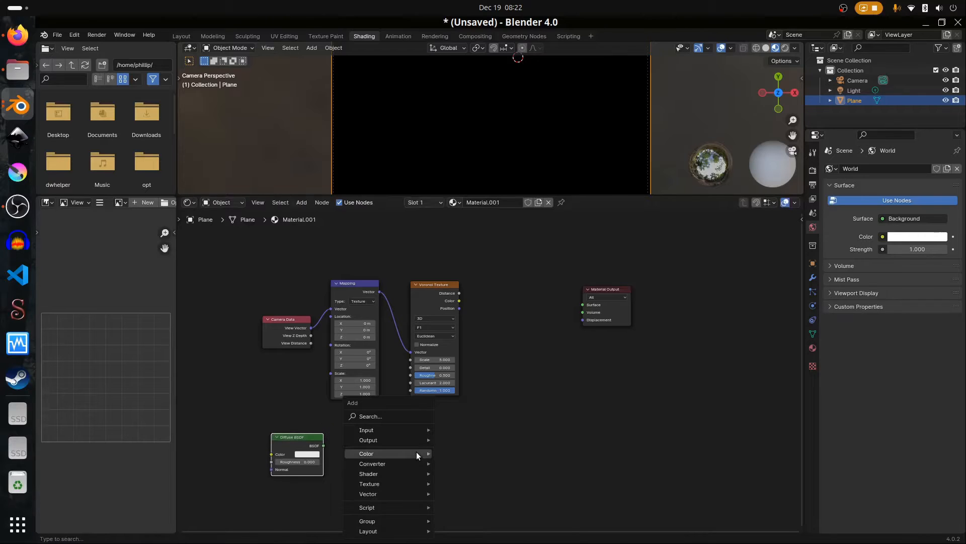
left_click(402, 416)
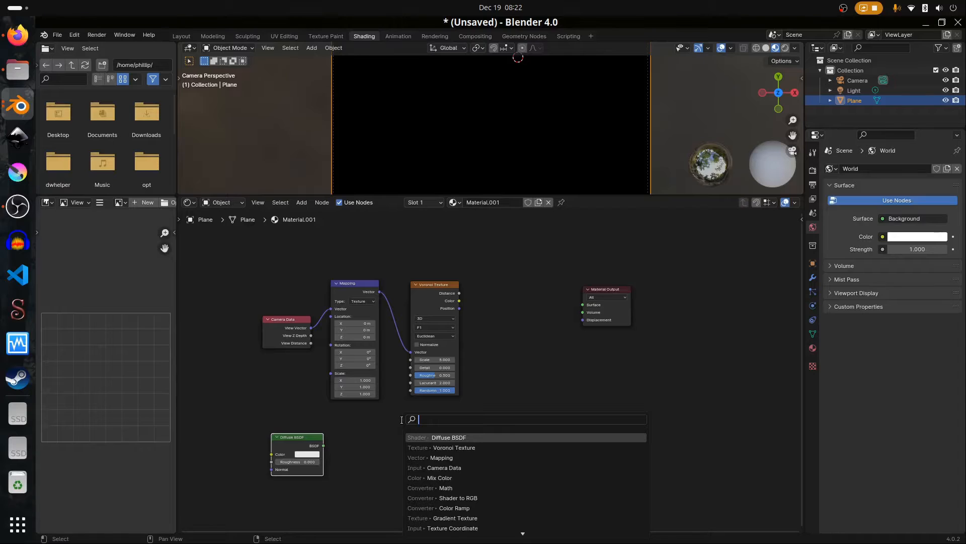
type("shader to")
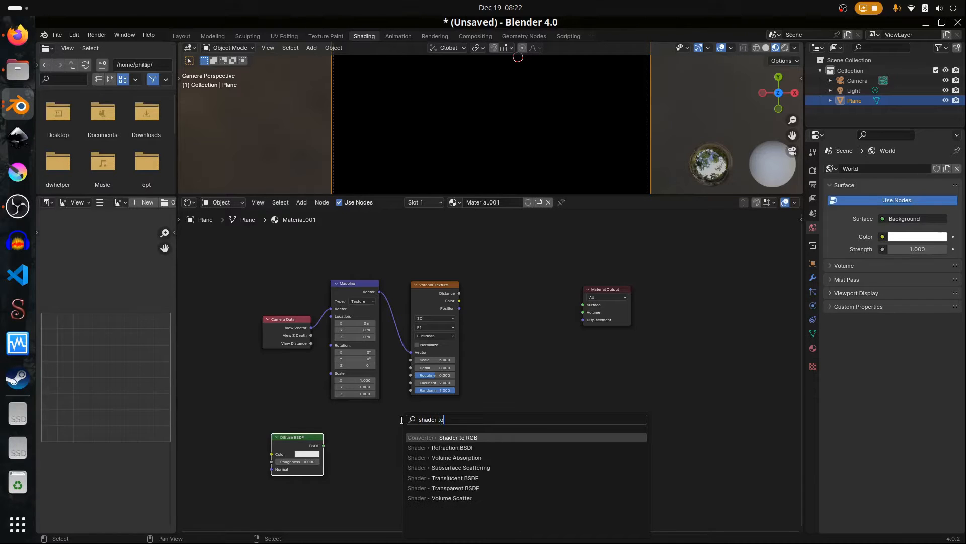
key("Return")
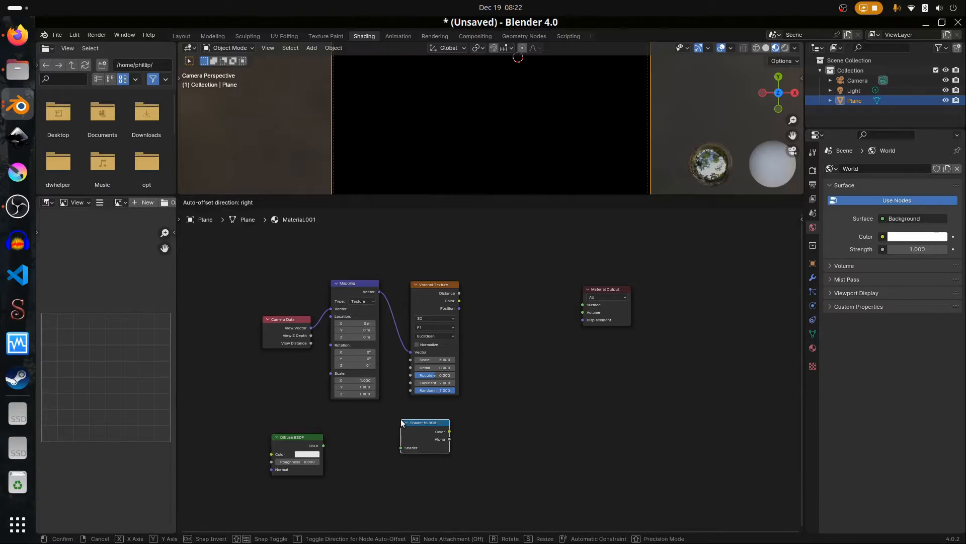
left_click(349, 437)
left_click_drag(323, 446, 443, 434)
Add a Math node beside the Voronoi Texture, feeding its first input from Voronoi's Distance and its second from Shader to RGB's Color.
key("shift+a")
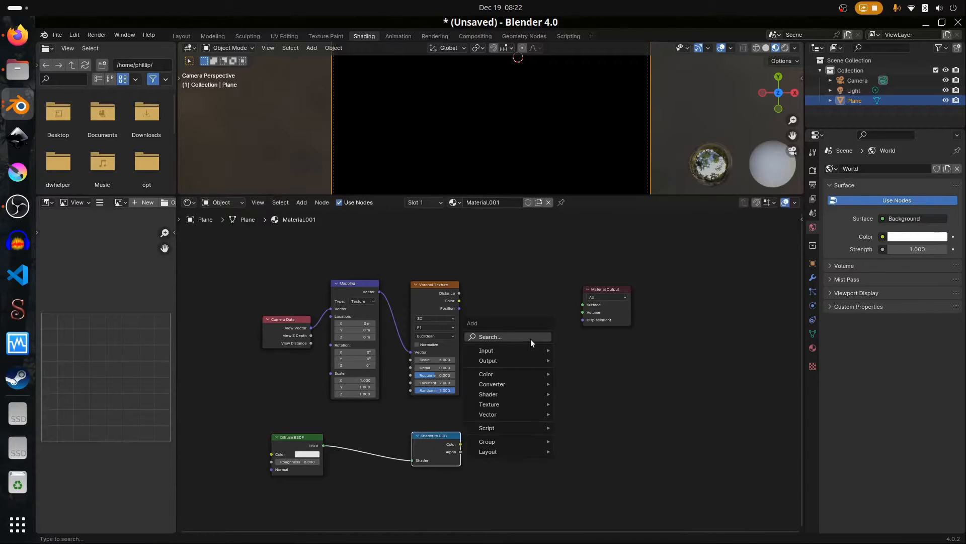
left_click(530, 337)
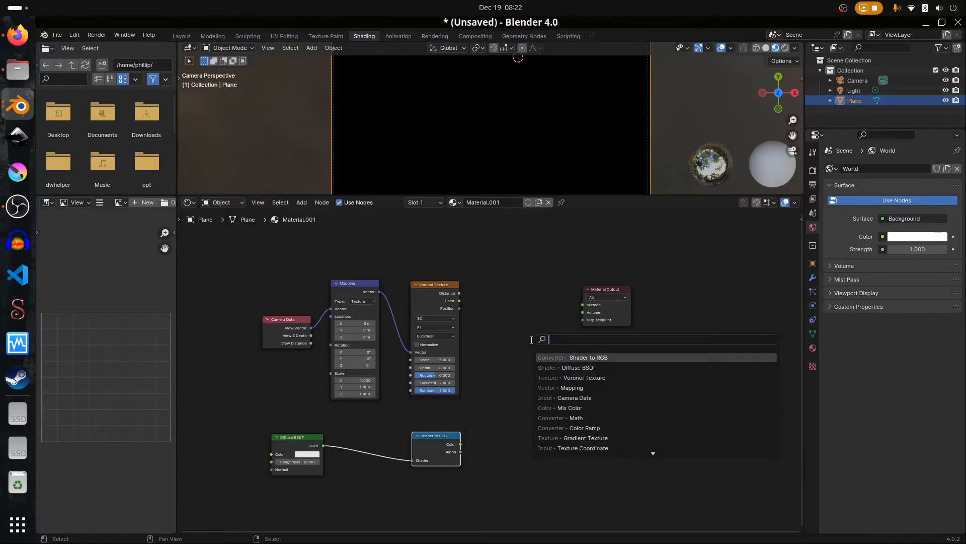
type("add")
key("Return")
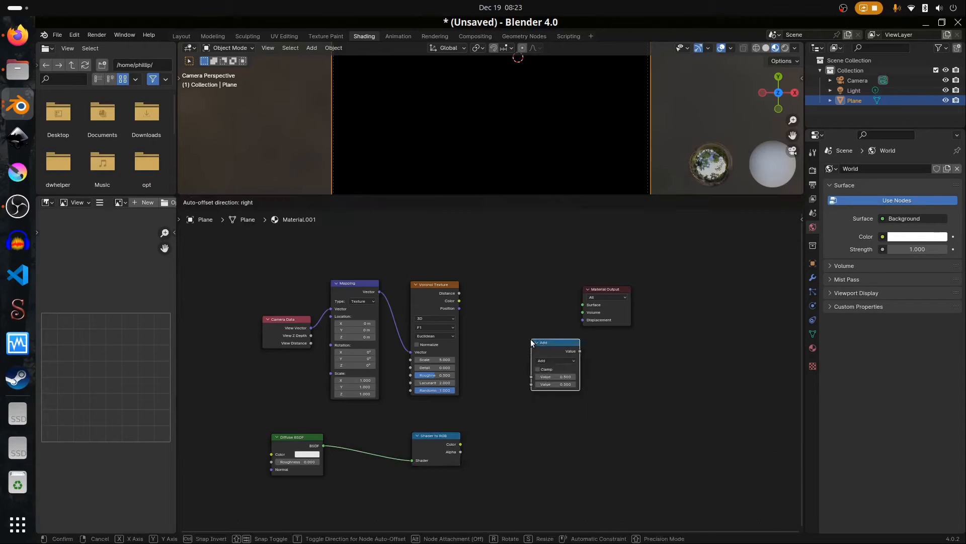
left_click(486, 335)
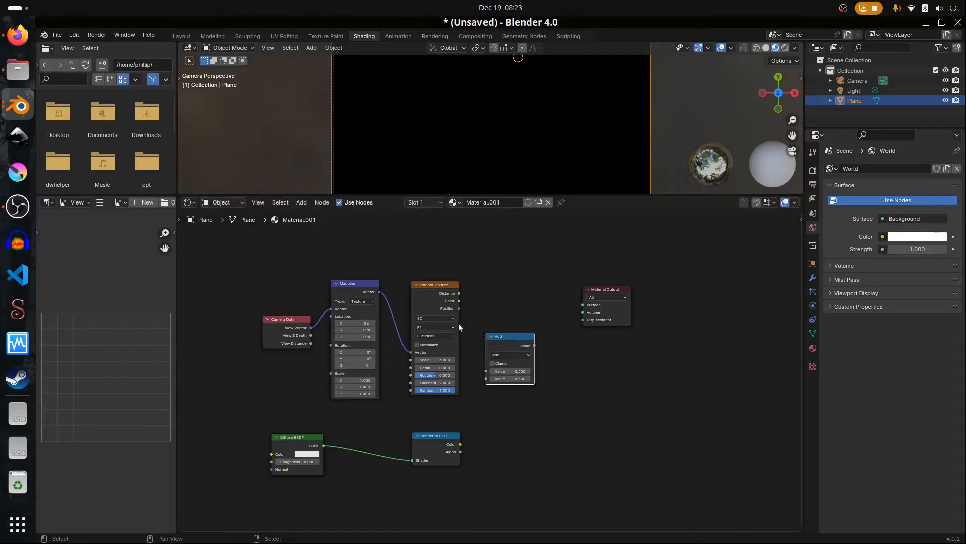
left_click_drag(458, 293, 487, 372)
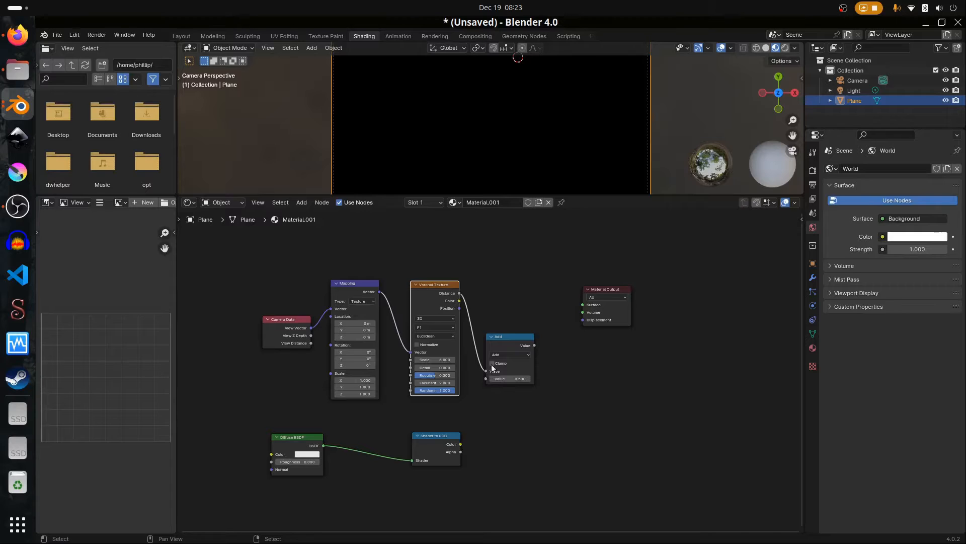
left_click_drag(460, 444, 486, 381)
Set the Math node's operation to Greater Than.
left_click(511, 355)
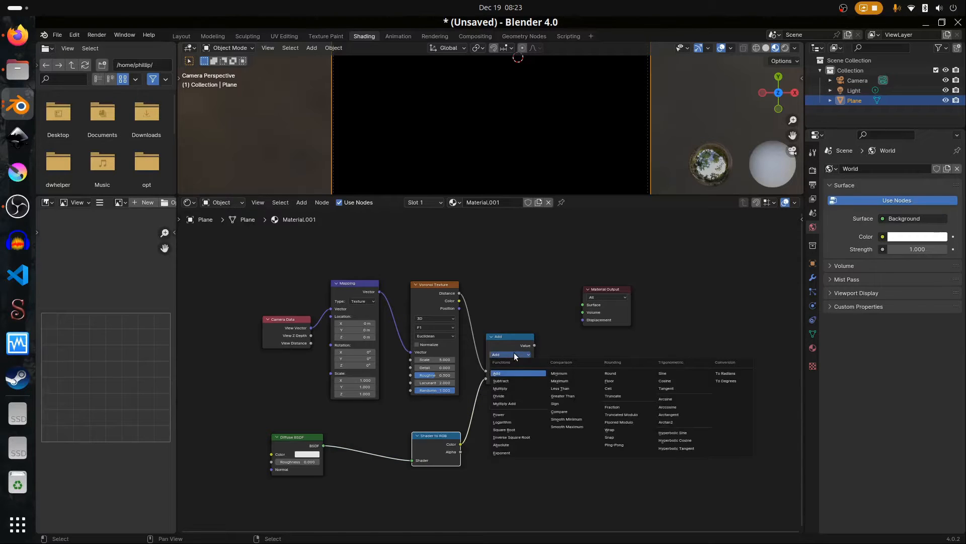
key("g")
key("r")
key("Escape")
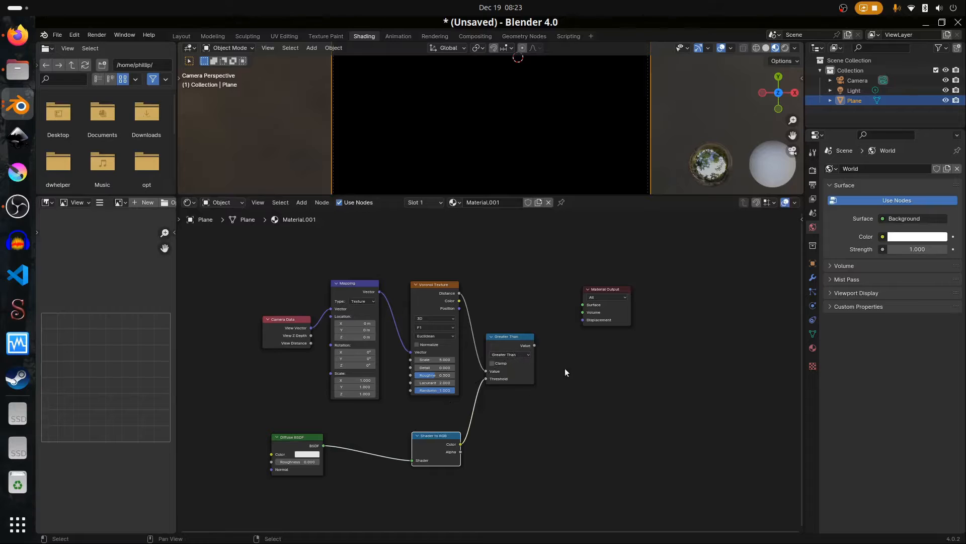
Rearrange the nodes, moving Material Output further right and bringing Diffuse BSDF and Shader to RGB closer together beneath the Voronoi branch.
left_click_drag(602, 288, 633, 322)
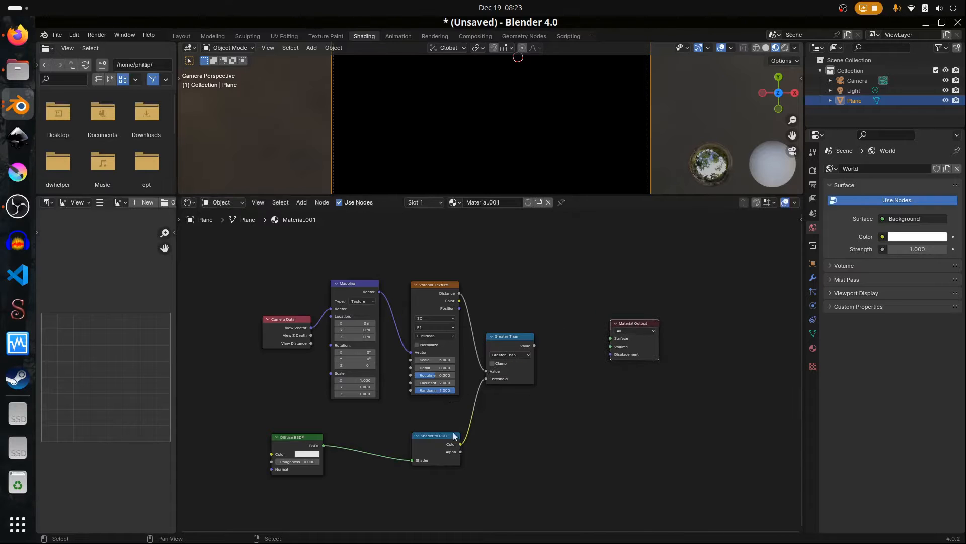
left_click(445, 439)
left_click_drag(444, 439, 445, 429)
left_click_drag(294, 436, 348, 425)
left_click_drag(443, 425, 429, 424)
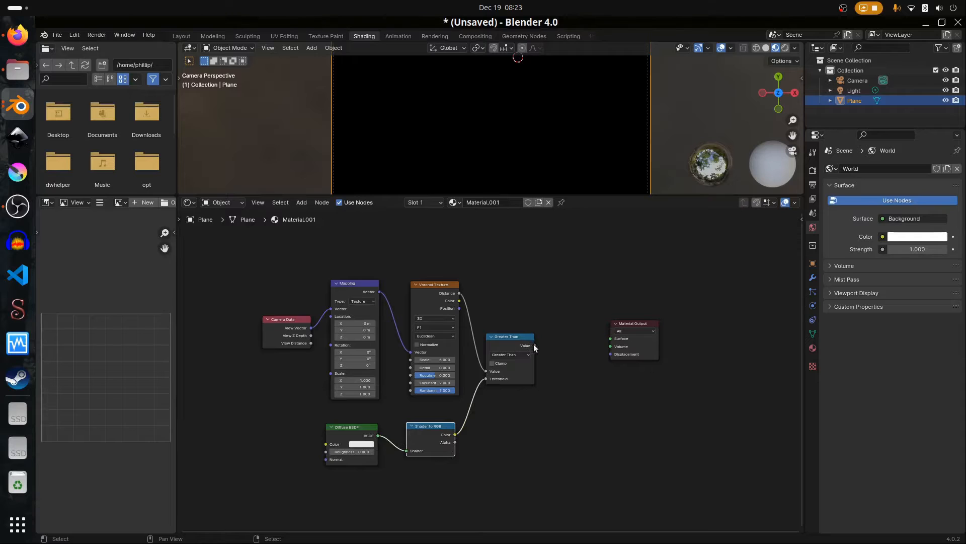
Add a Mix Color node before Material Output and connect the Greater Than node's Value to its Factor.
key("shift+a")
left_click(564, 341)
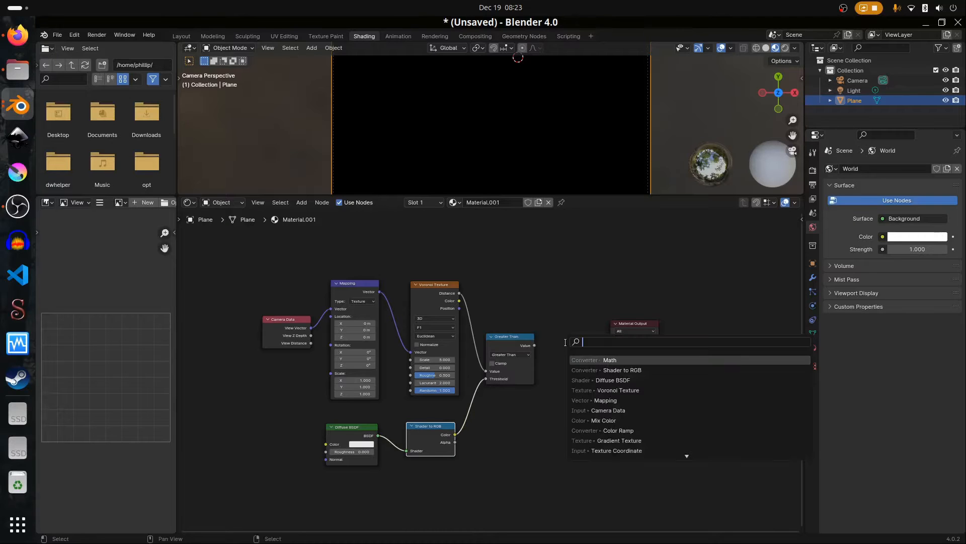
type("mix")
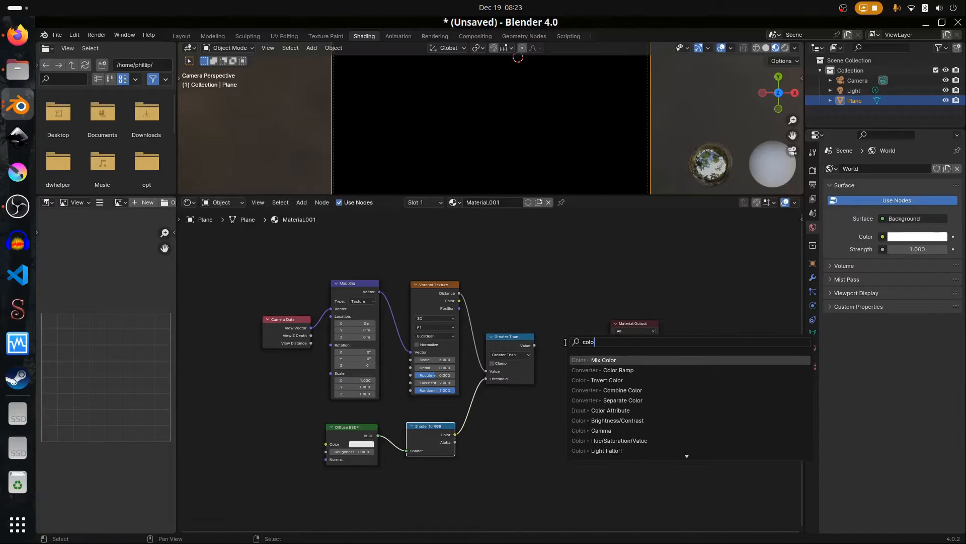
key("Return")
left_click(550, 309)
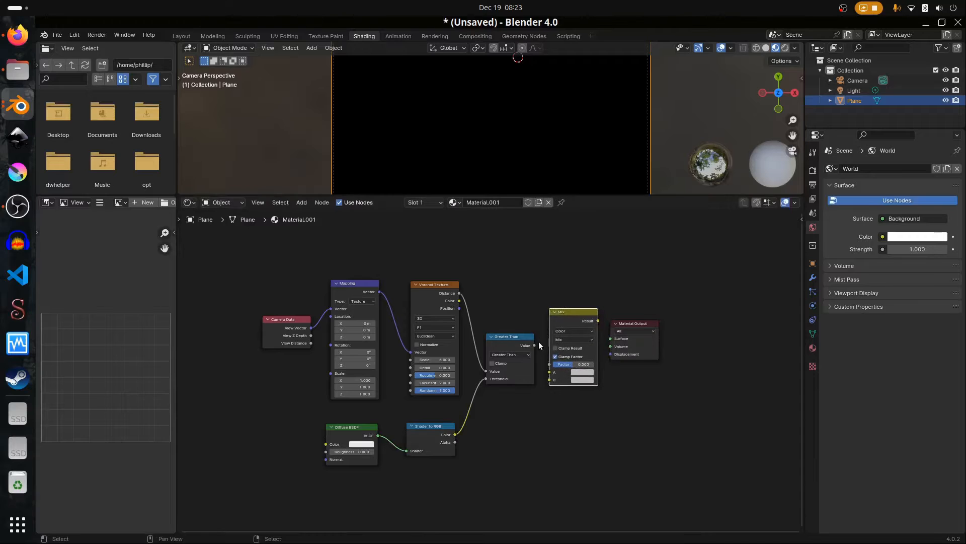
left_click_drag(534, 345, 550, 368)
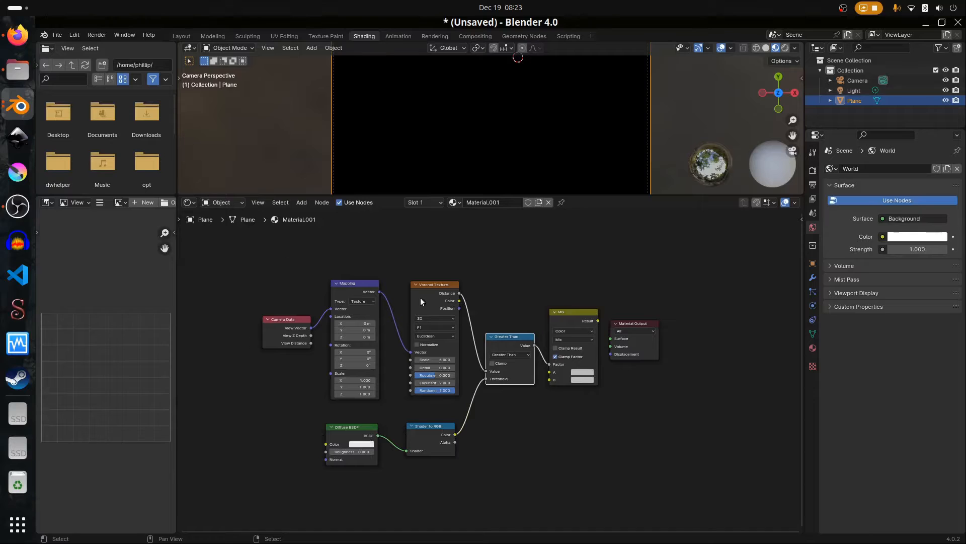
Connect the Mix node's Result to Material Output's Surface, with the output moved aside, and enlarge the 3D viewport area.
left_click_drag(639, 323, 662, 322)
left_click_drag(598, 321, 660, 323)
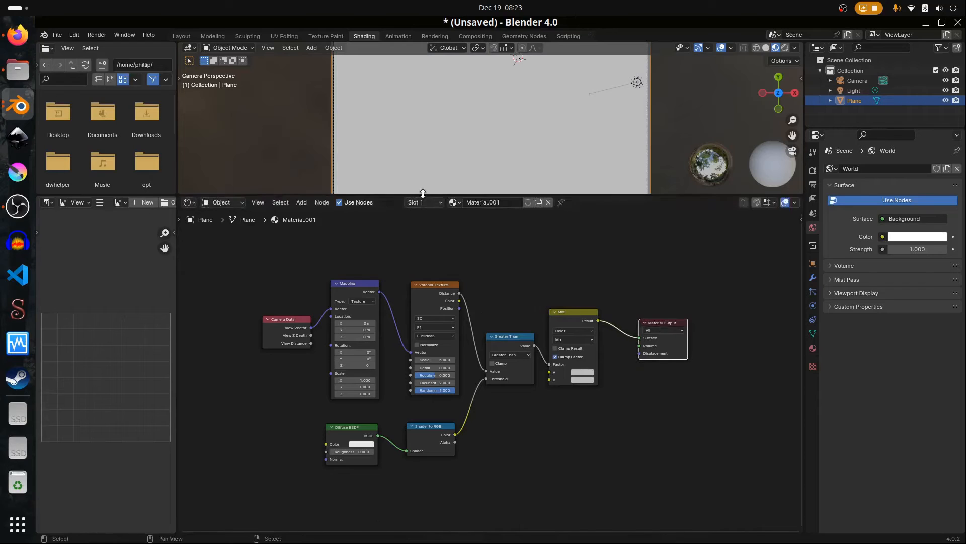
left_click_drag(423, 194, 423, 300)
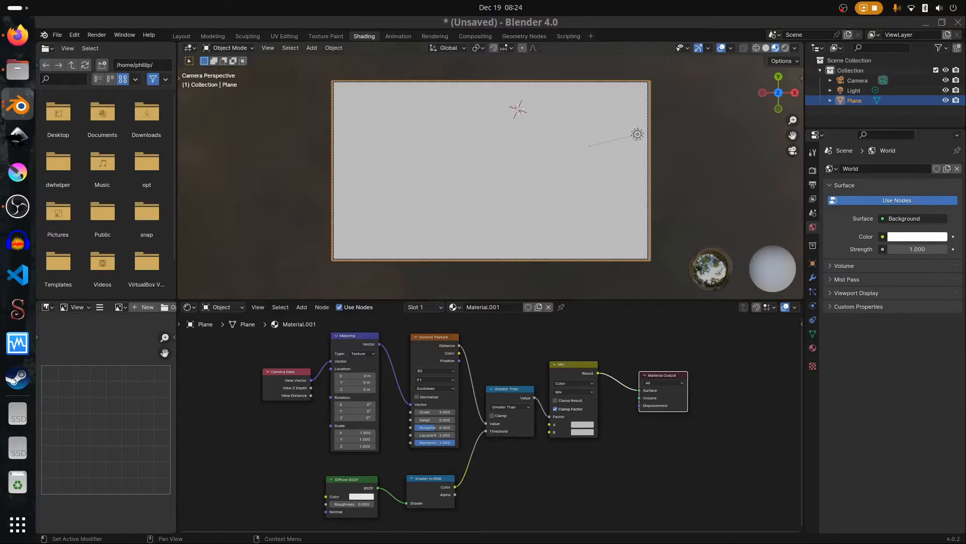
Set the Mix node's color A to dark teal by pasting its hex code.
left_click(579, 397)
left_click(582, 424)
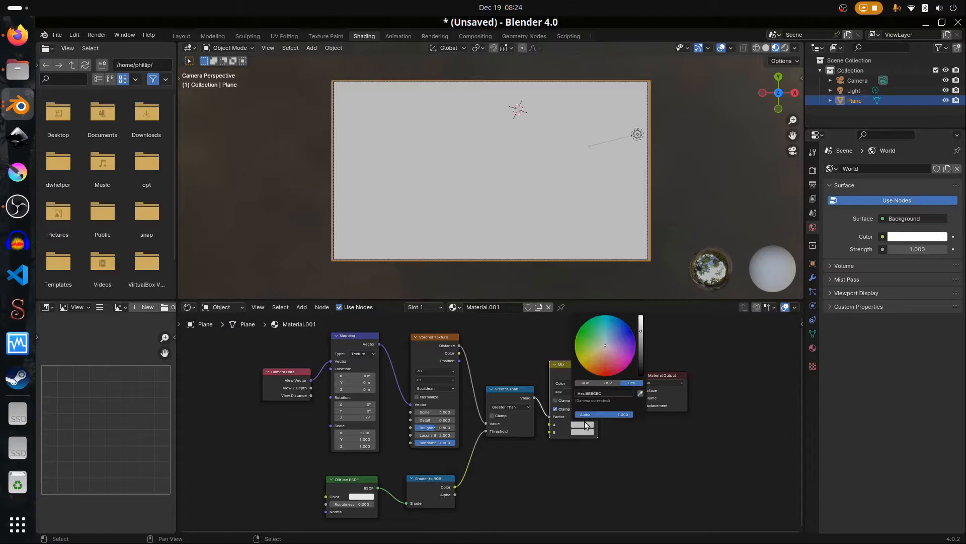
left_click(586, 392)
key("ctrl+v")
key("Return")
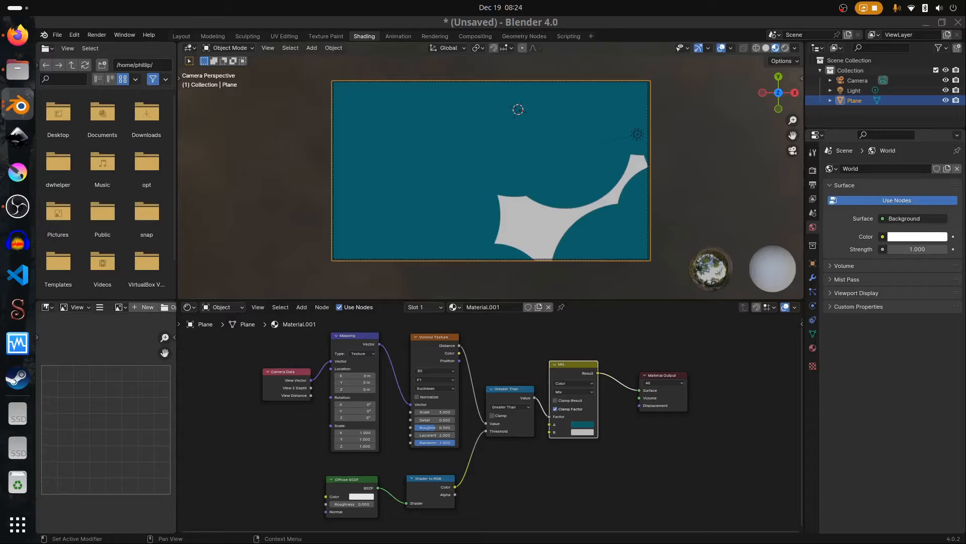
Turn off Clamp Factor on the Mix node and set its color B to hex 148D99.
left_click(570, 410)
left_click(584, 432)
type("148D99")
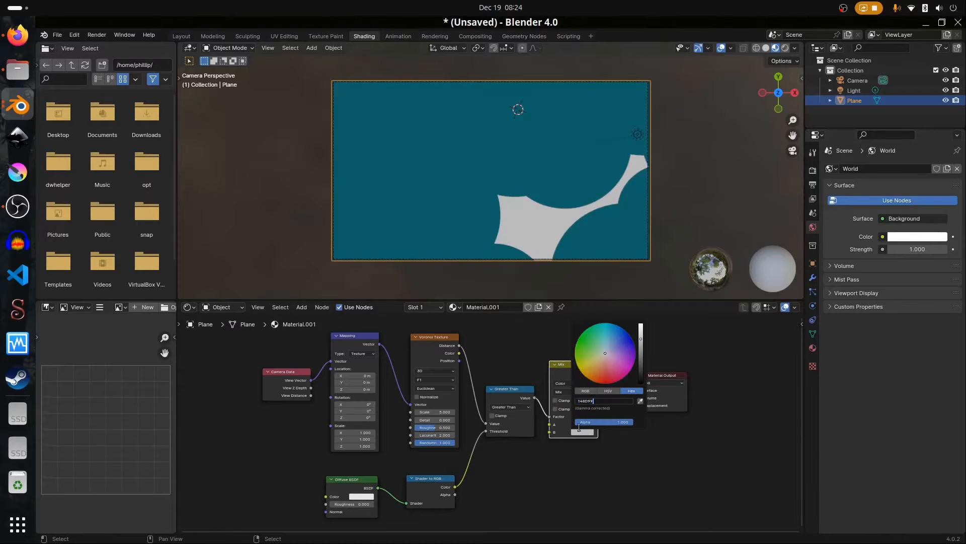
key("ctrl+s")
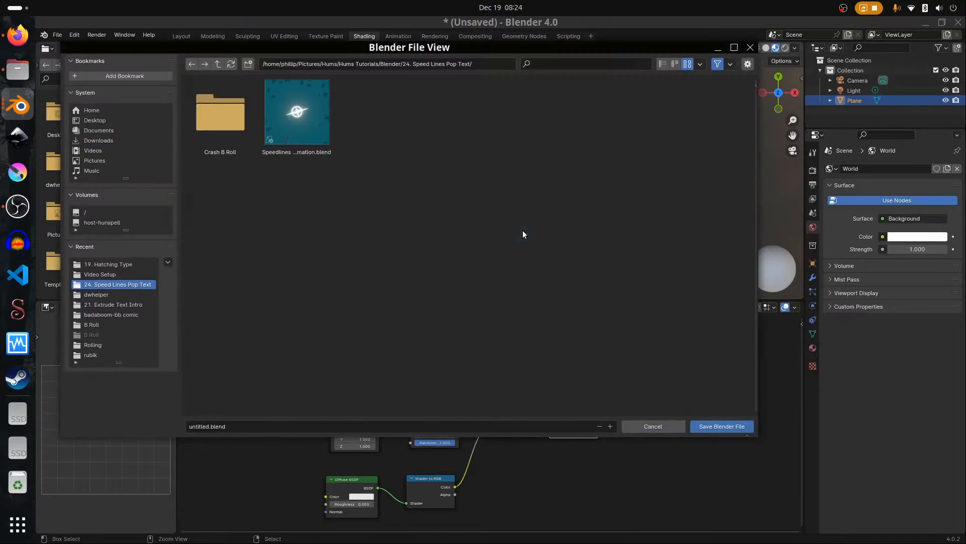
left_click(645, 425)
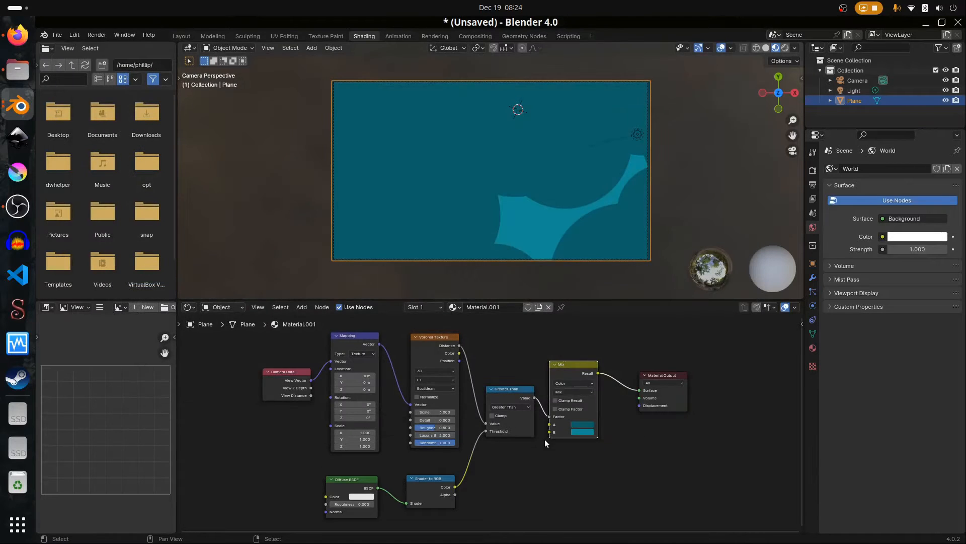
Set the Voronoi Texture's Scale to 15 and its Detail to 3.
middle_click_drag(523, 455, 568, 465)
left_click(480, 421)
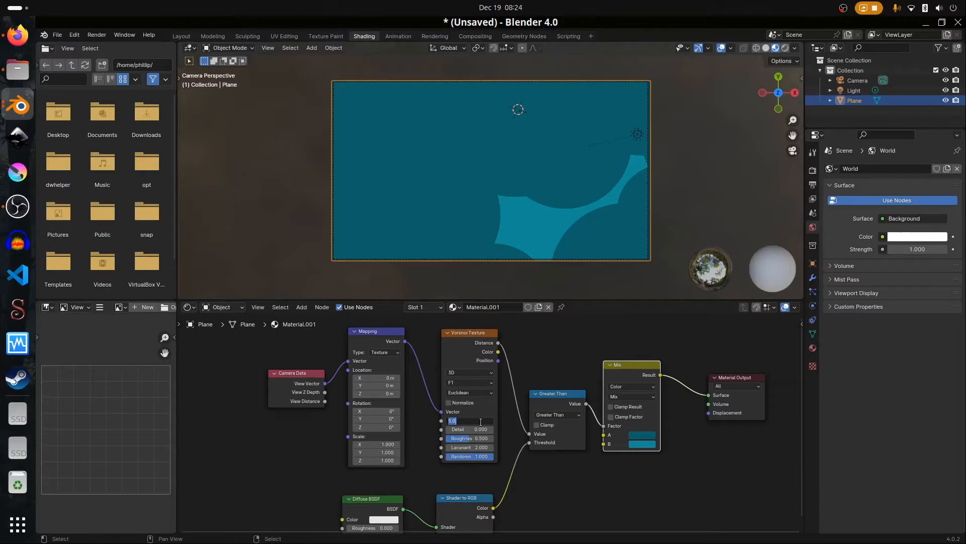
type("15")
key("Return")
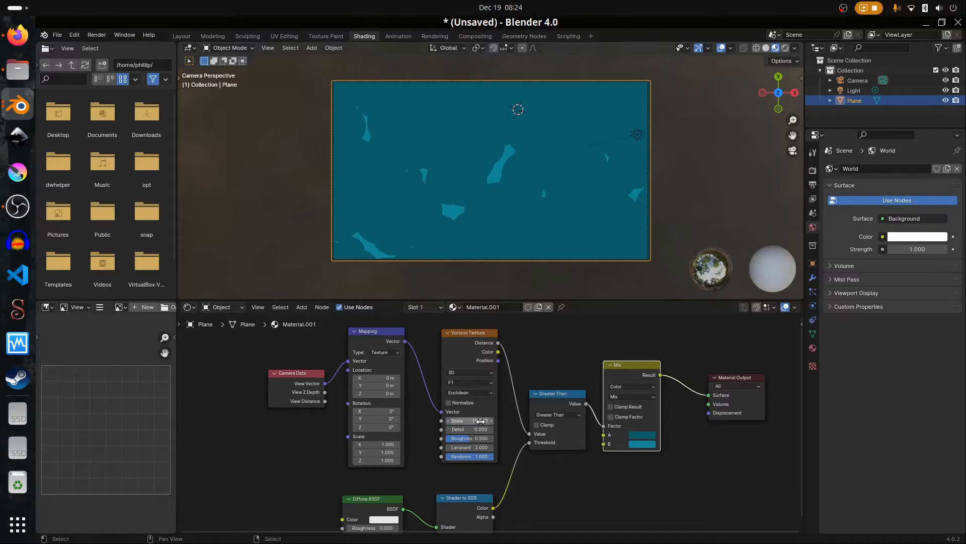
left_click(472, 429)
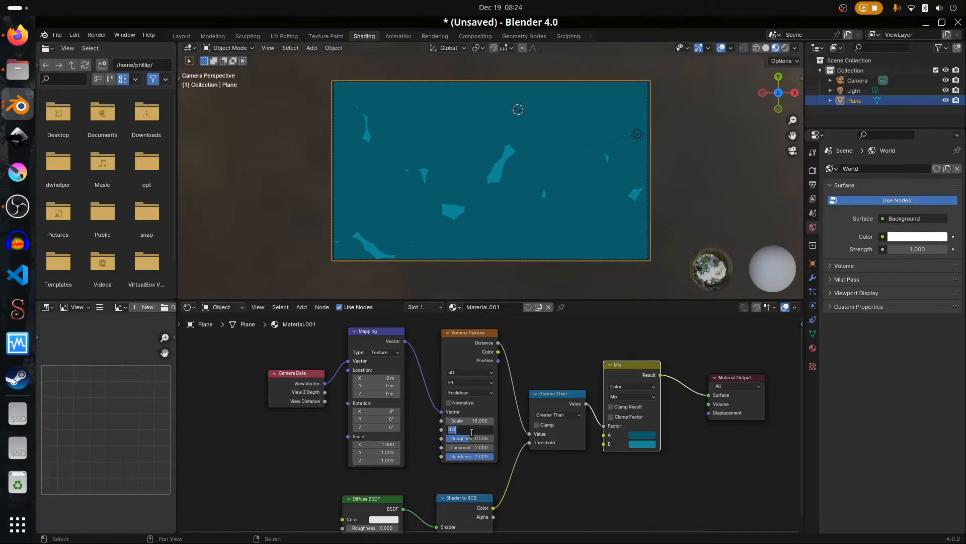
type("3")
key("Return")
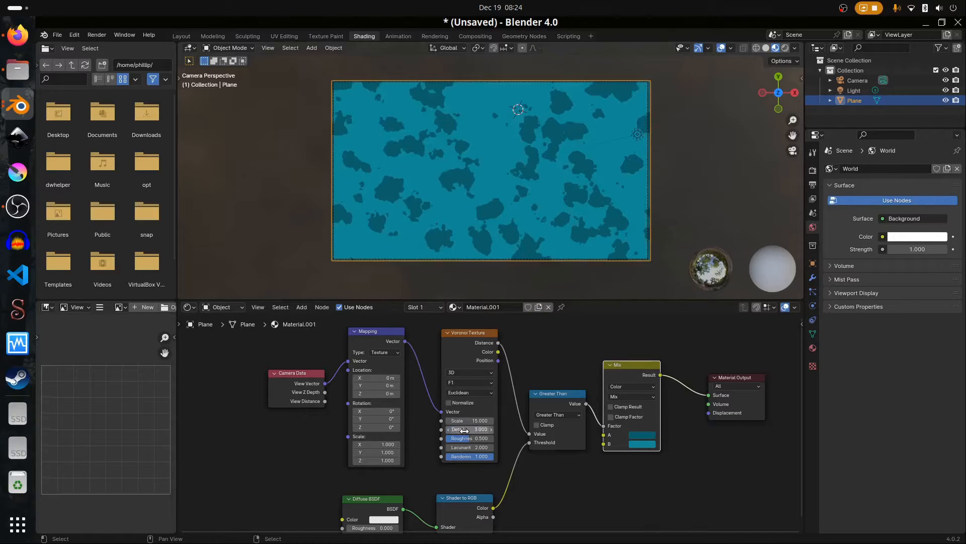
Switch the Voronoi Texture's feature output to F2 and set Detail to 2, Roughness to 0.05 and Randomness to 0.65.
left_click(464, 381)
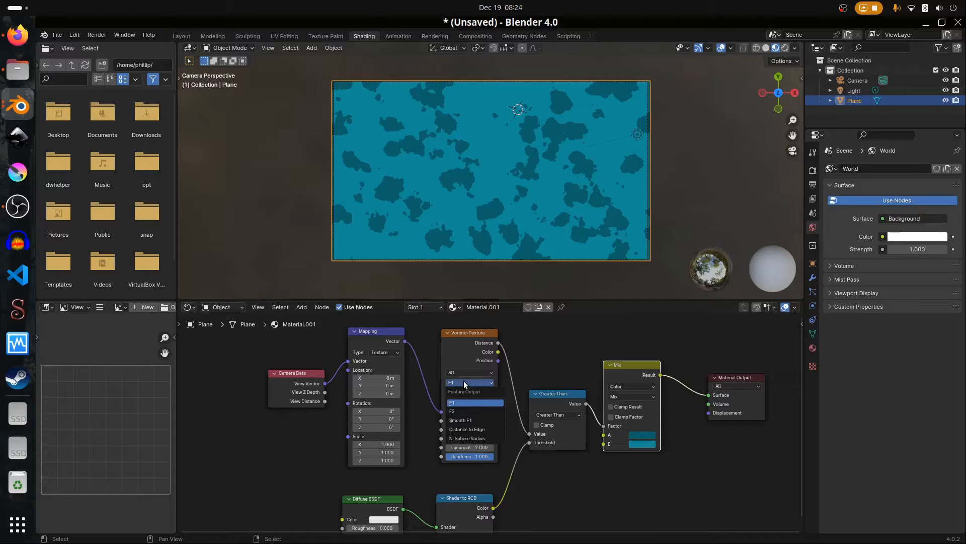
left_click(467, 409)
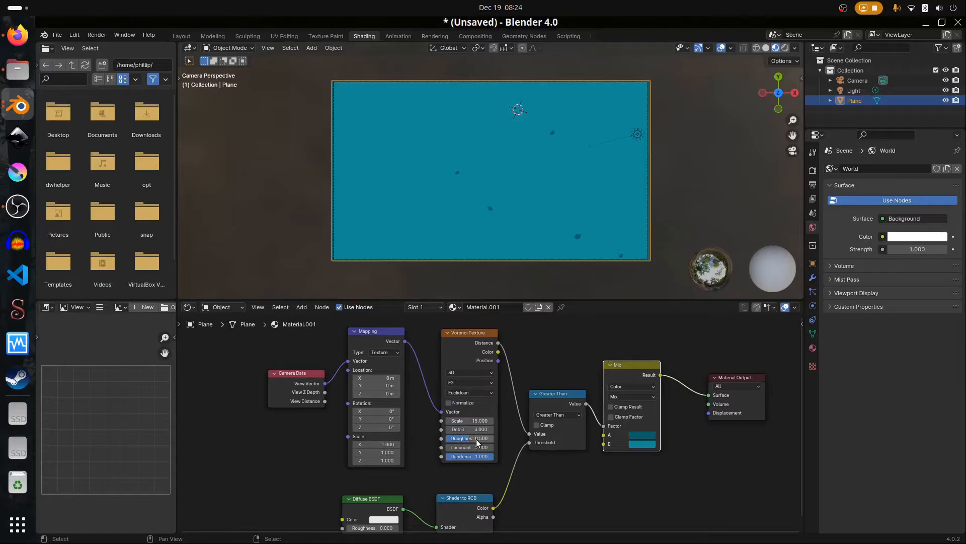
left_click(476, 430)
key("Return")
left_click_drag(468, 445, 447, 438)
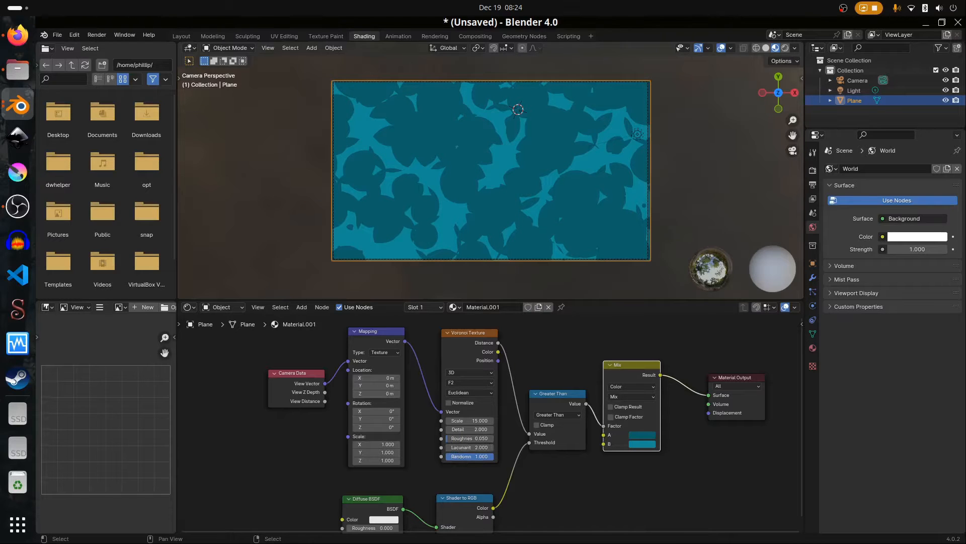
left_click_drag(469, 456, 452, 456)
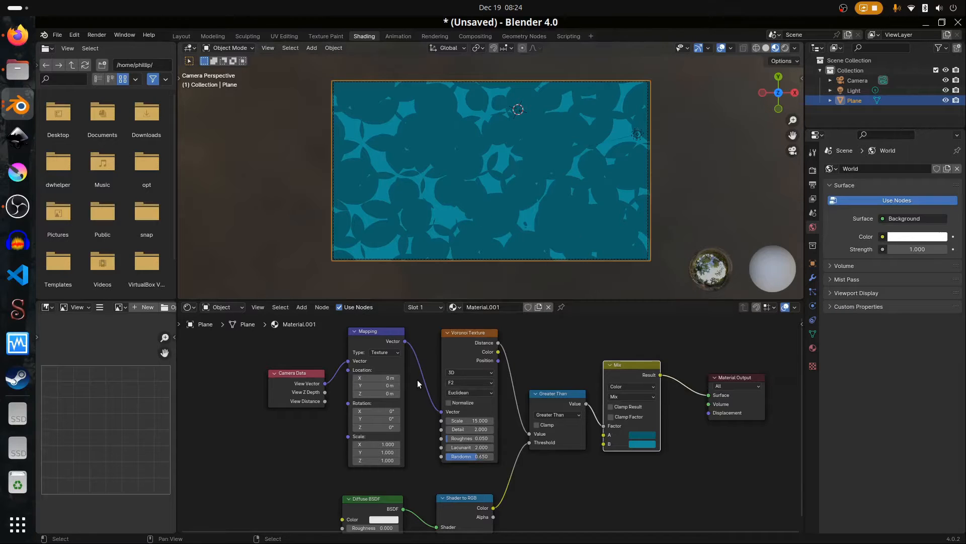
Raise the Mapping node's Z scale to 1.8, and adjust it further to 3.6.
middle_click_drag(436, 475, 414, 483)
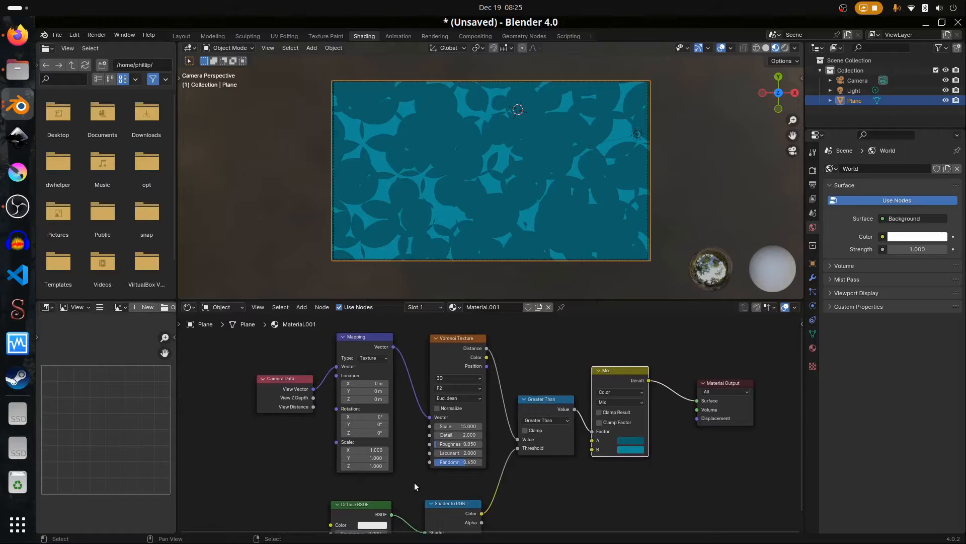
left_click(369, 466)
type("1.8")
key("Return")
left_click_drag(373, 466, 399, 466)
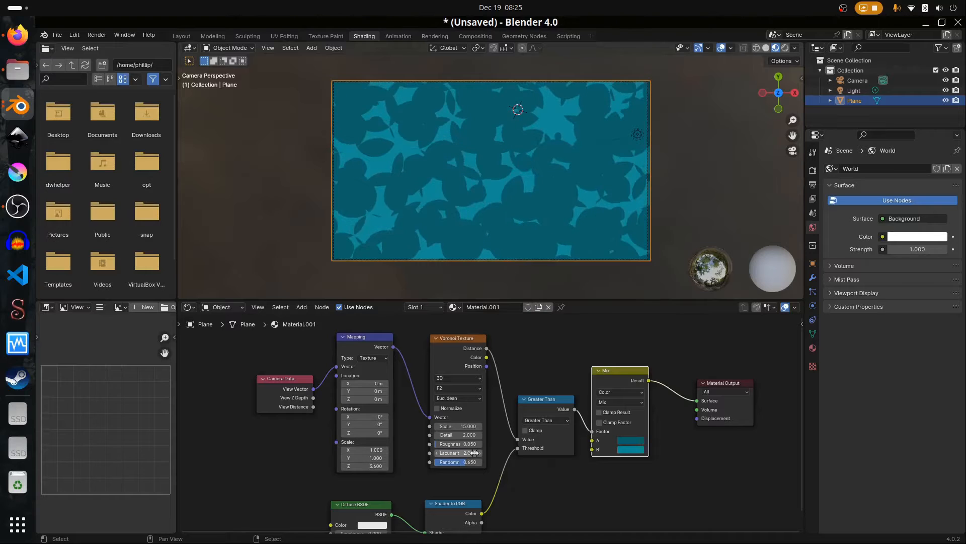
scroll(598, 212, "up", 1)
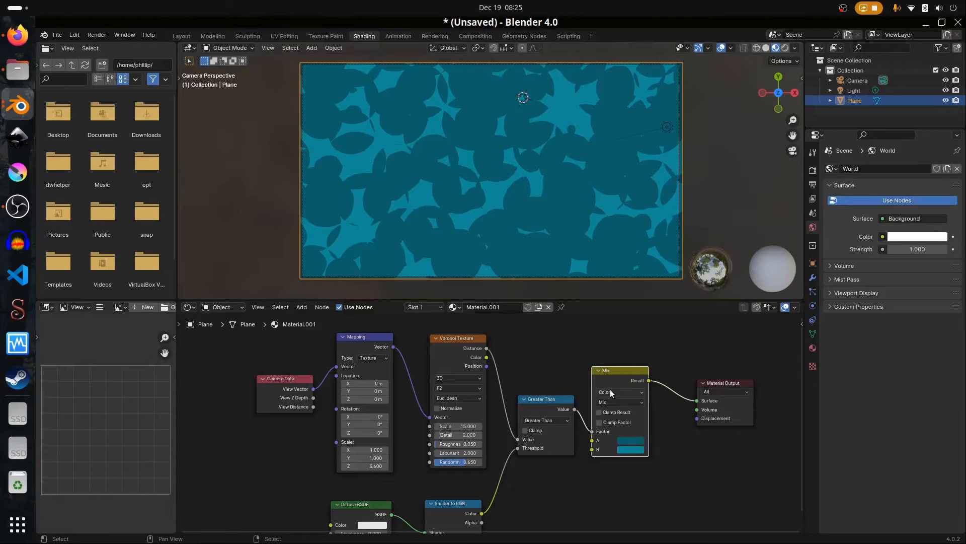
Change the Mix node's blending mode to Soft Light and set the Mapping node's Z scale to 2.2.
left_click(621, 403)
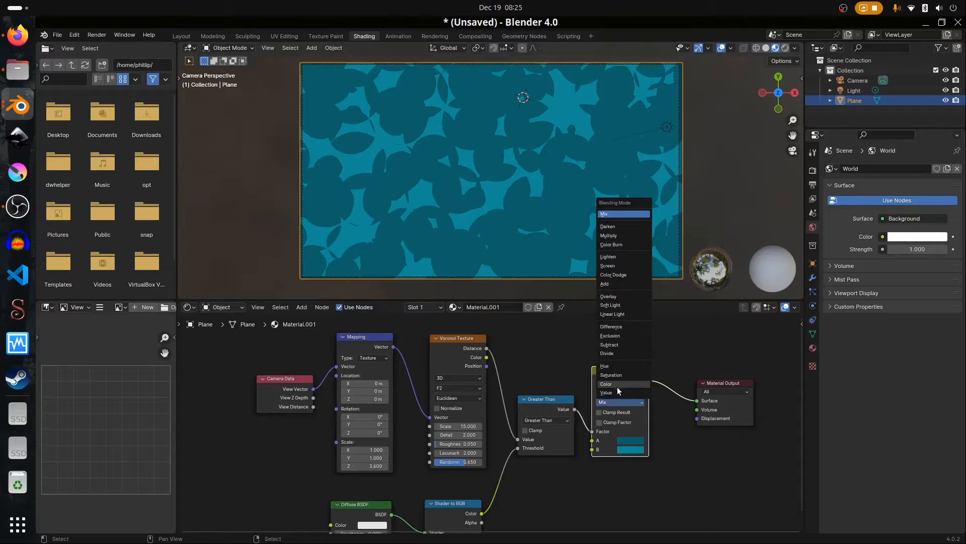
left_click(619, 304)
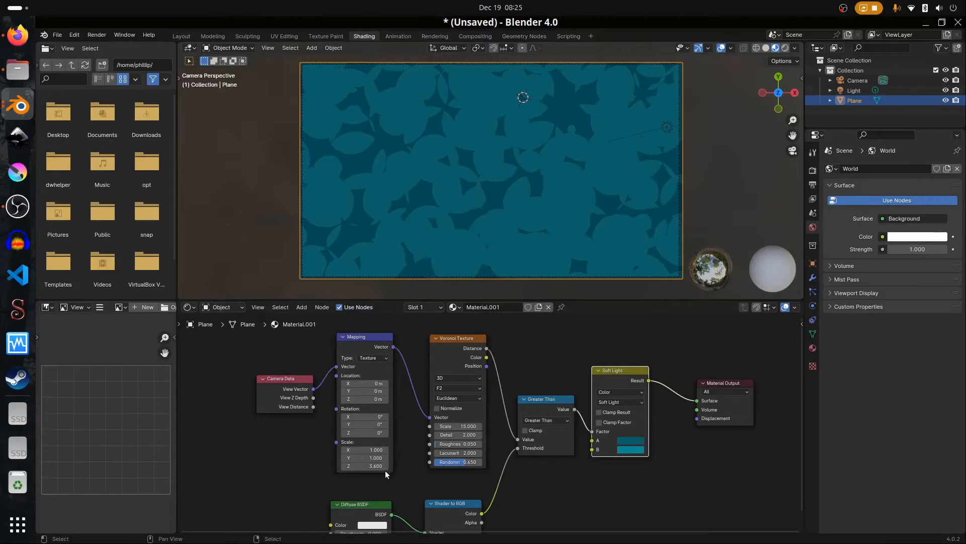
left_click_drag(371, 466, 342, 467)
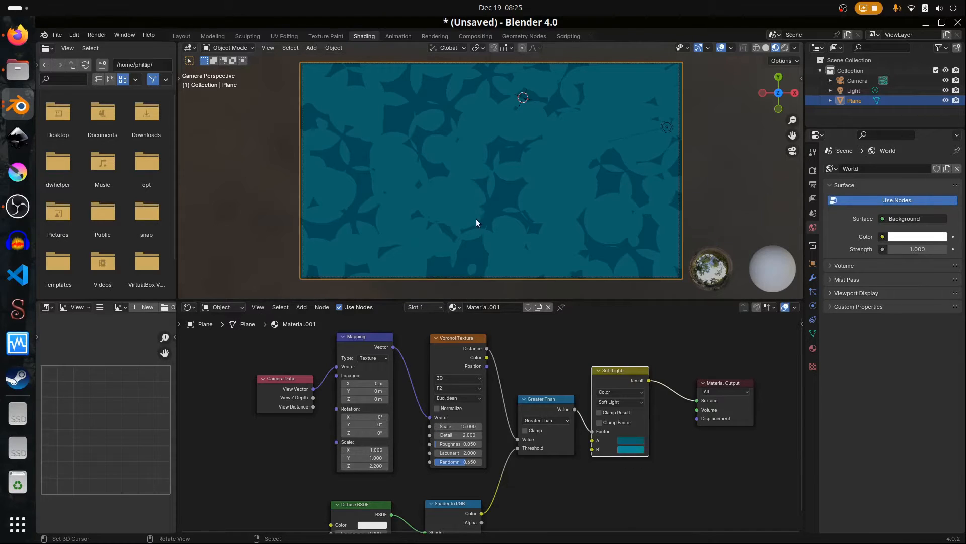
scroll(477, 220, "down", 1)
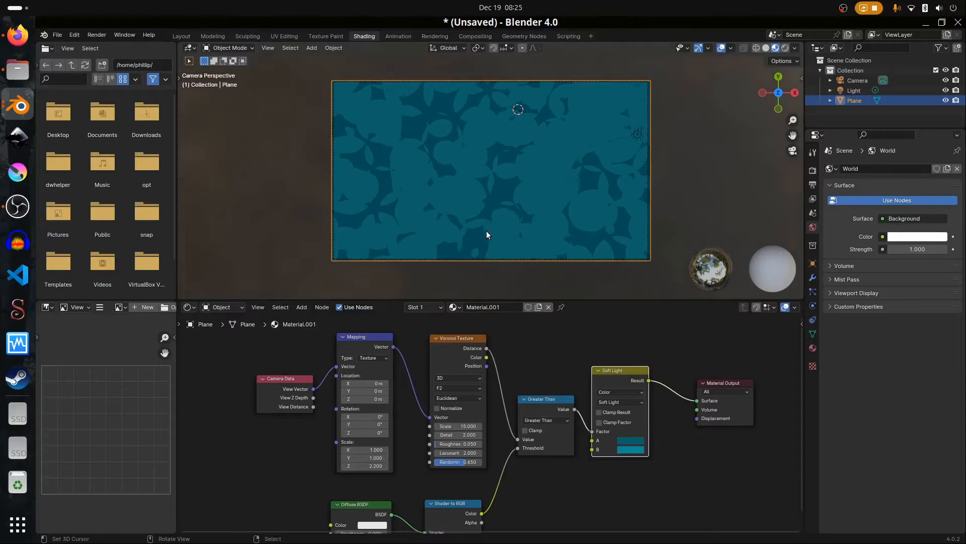
Switch the viewport to rendered shading and move the light along the X axis to the middle of the background plane.
left_click(785, 48)
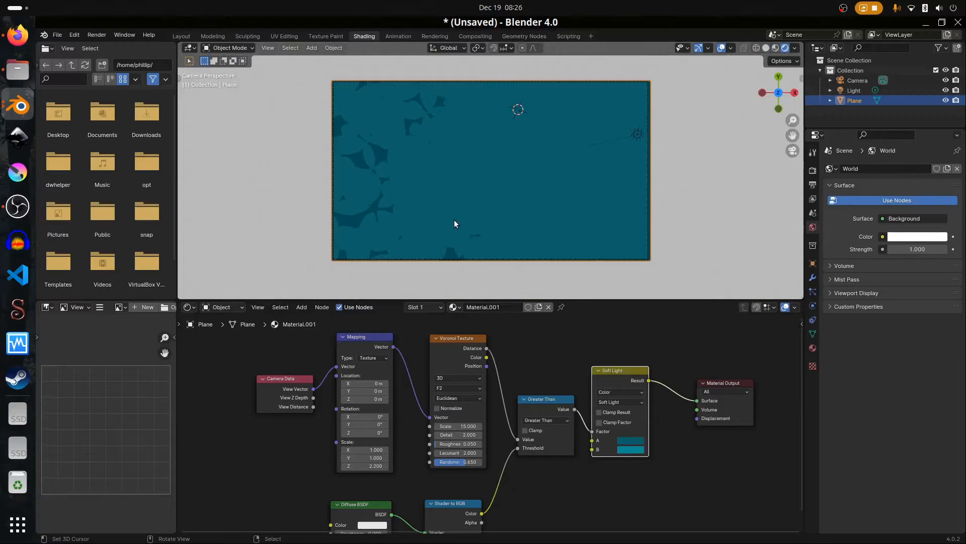
left_click(637, 134)
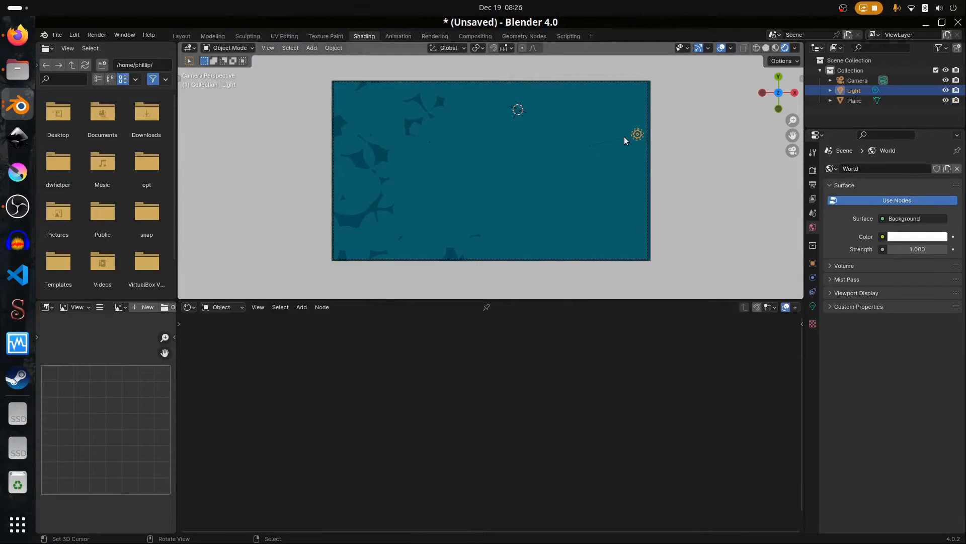
key("g")
key("x")
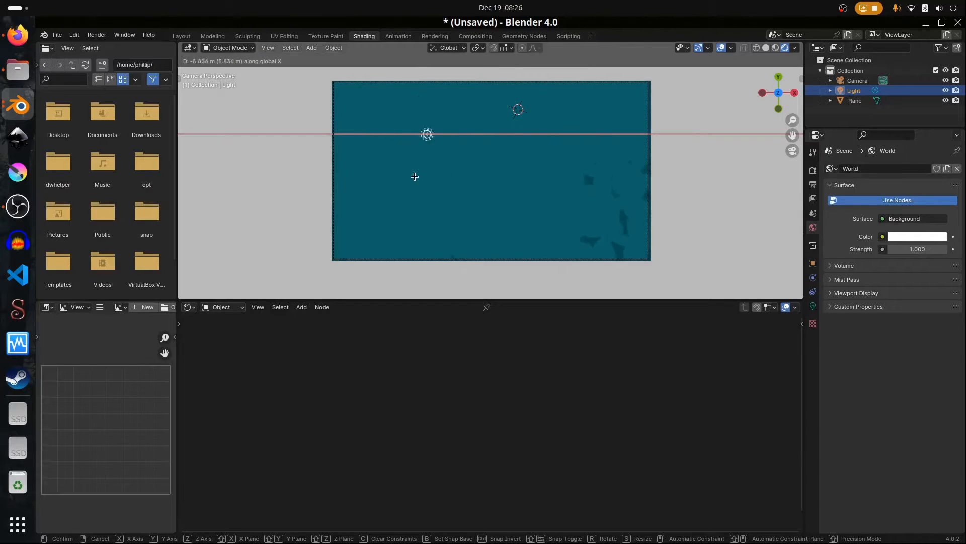
left_click(481, 188)
Raise the light along the Z axis high above the background plane and return to the camera view.
middle_click_drag(481, 224, 476, 166)
scroll(476, 166, "down", 5)
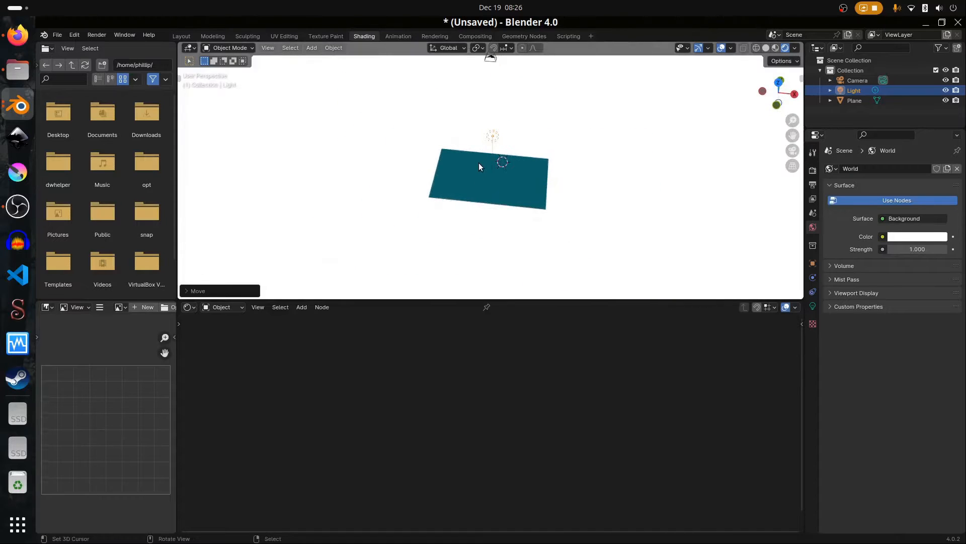
key("g")
key("z")
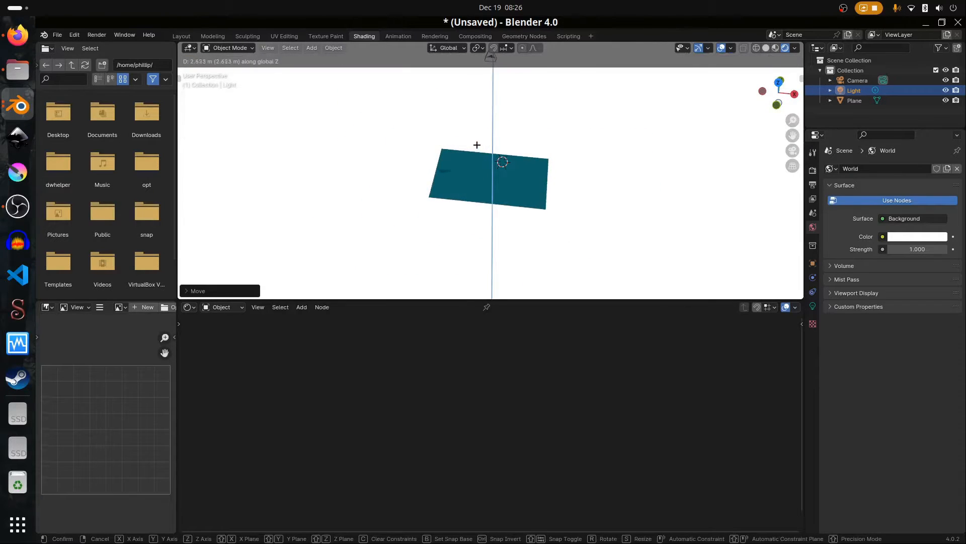
left_click(452, 85)
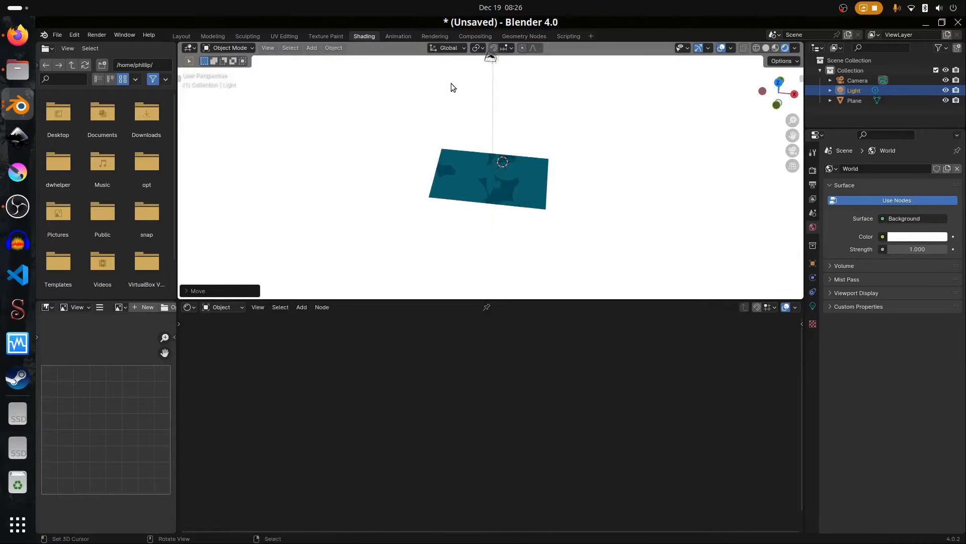
key("KP_0")
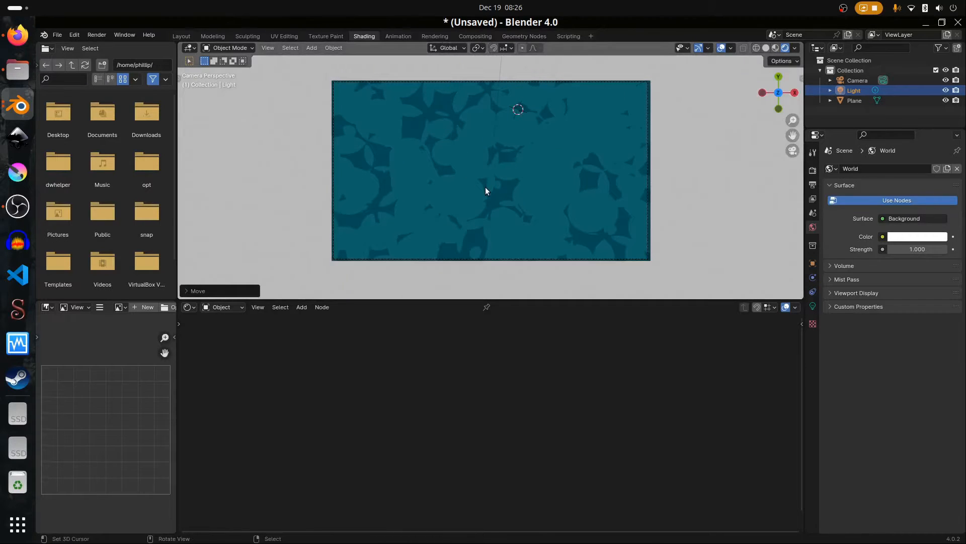
scroll(486, 186, "down", 3)
scroll(482, 196, "up", 1)
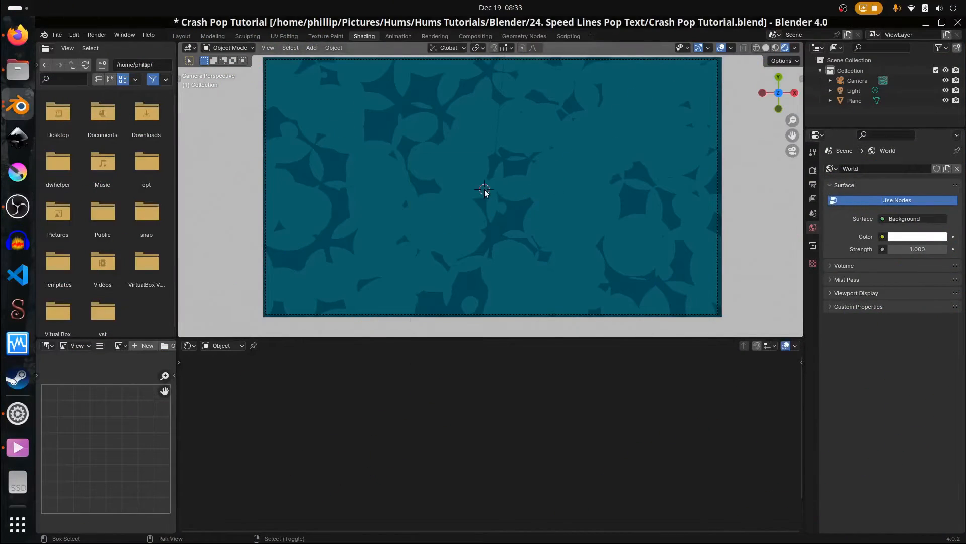
Add a new 2 m plane in front of the background near the center of the camera frame.
key("shift+a")
mouse_move(485, 190)
left_click(518, 190)
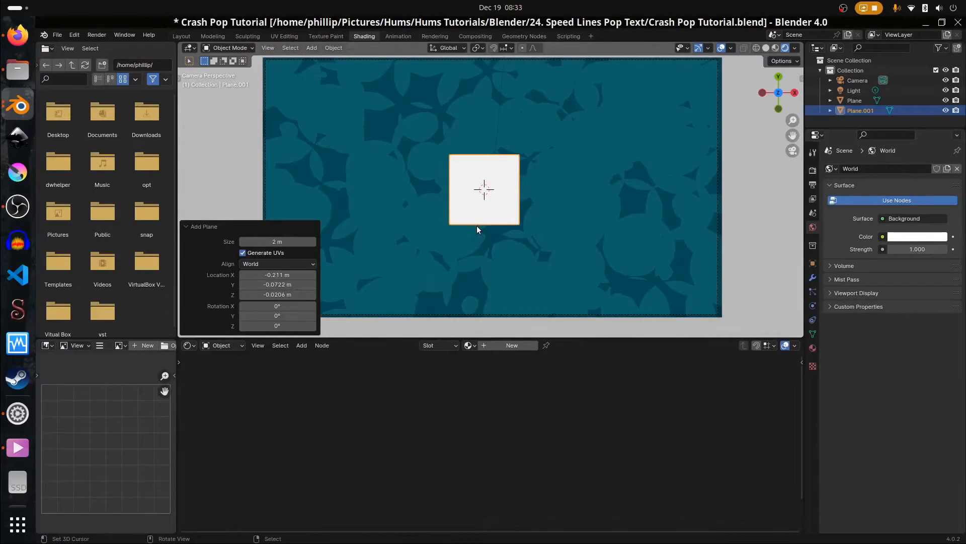
left_click(475, 237)
right_click(480, 223)
key("s")
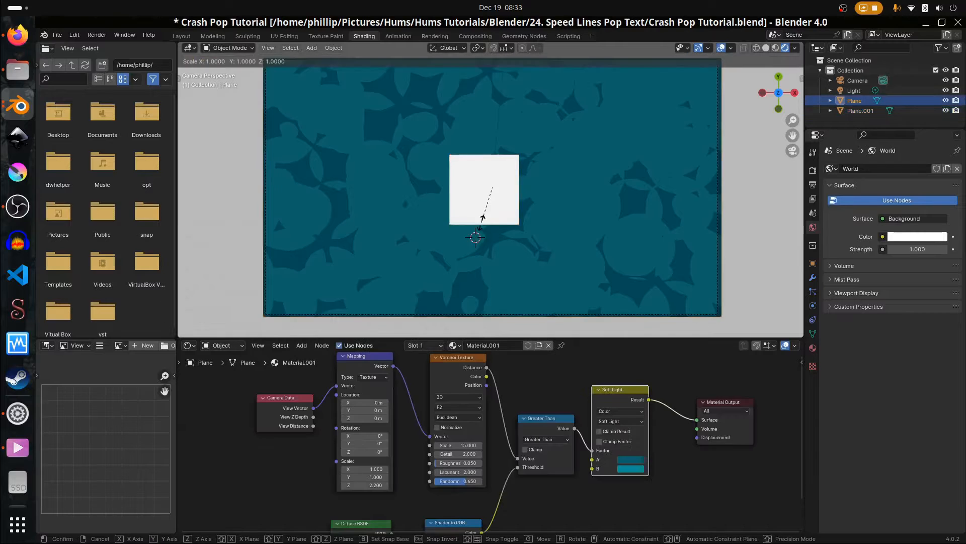
right_click(482, 212)
Stretch the new white plane to roughly twice its length along Y and narrow it to about 0.533 along X.
right_click(482, 211)
key("s")
key("y")
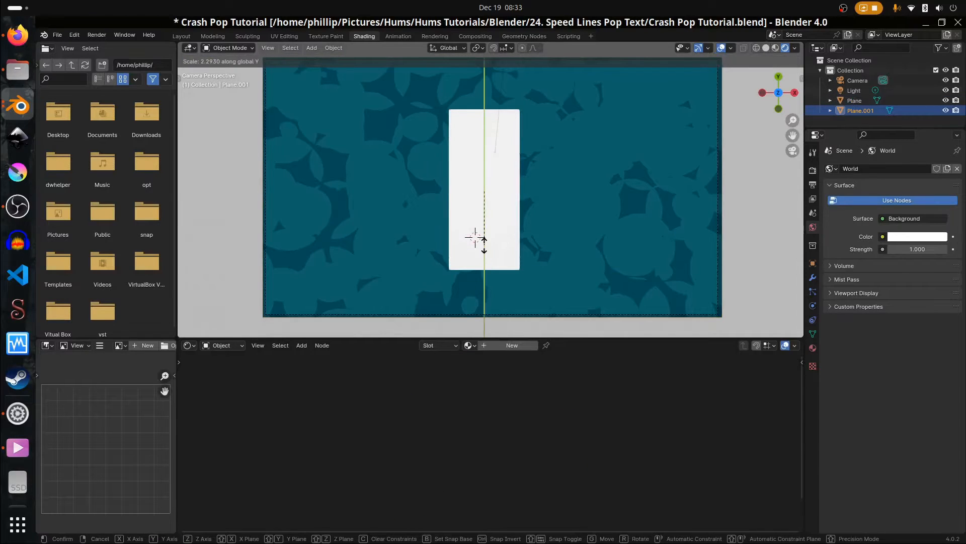
left_click(481, 244)
key("s")
key("x")
left_click(537, 211)
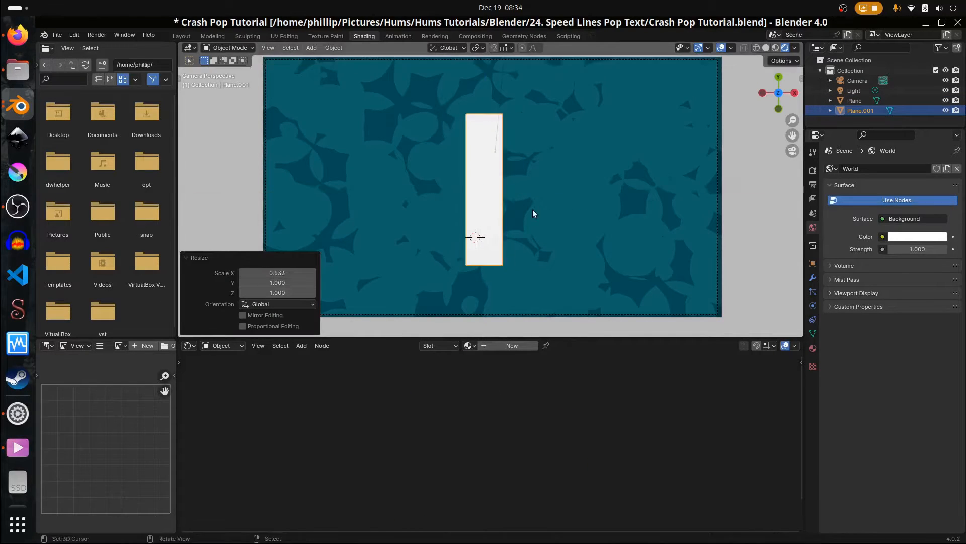
Merge the strip's two upper vertices at their center to turn it into a tall, pointed triangle.
key("Tab")
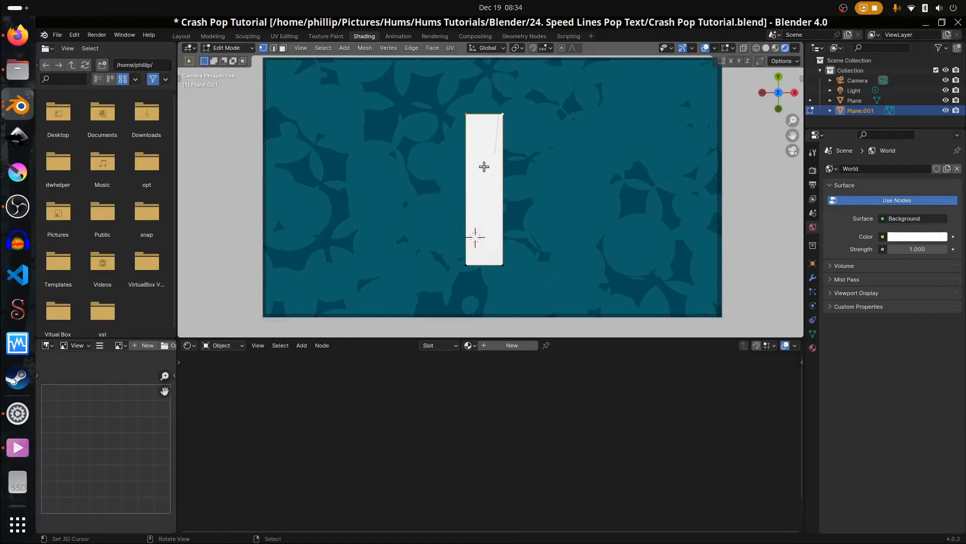
key("m")
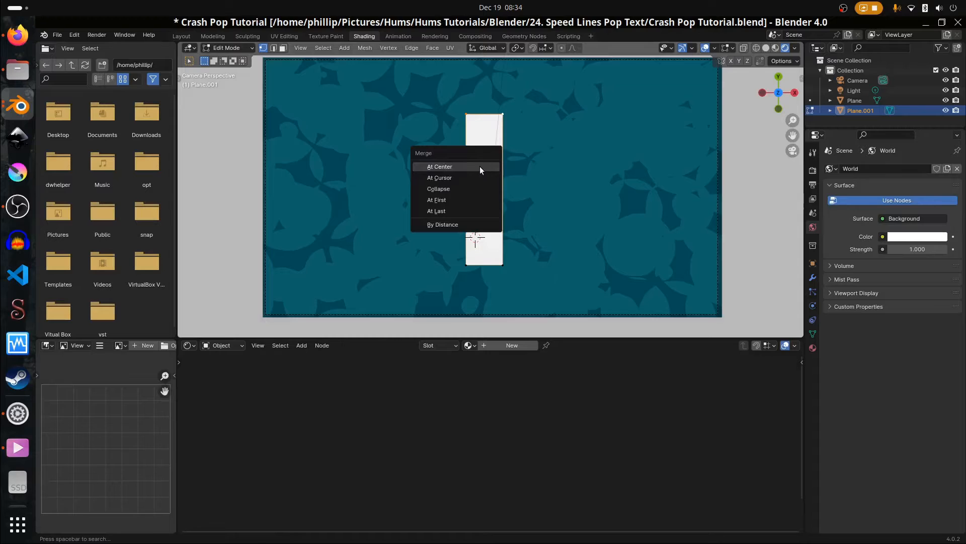
left_click(479, 167)
key("Tab")
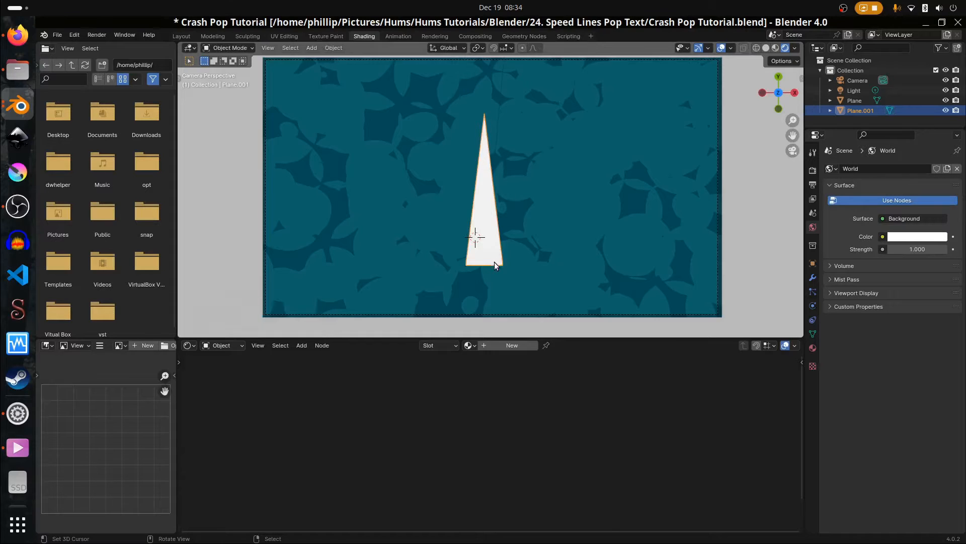
Scale the triangle down to roughly half its size, and scale its two base vertices to 0.83 to narrow the base.
key("s")
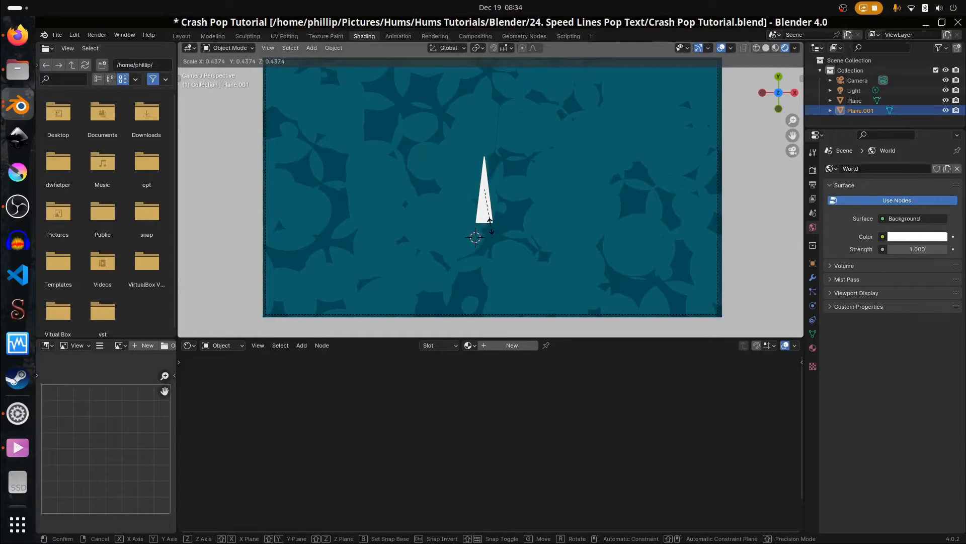
left_click(491, 224)
key("Tab")
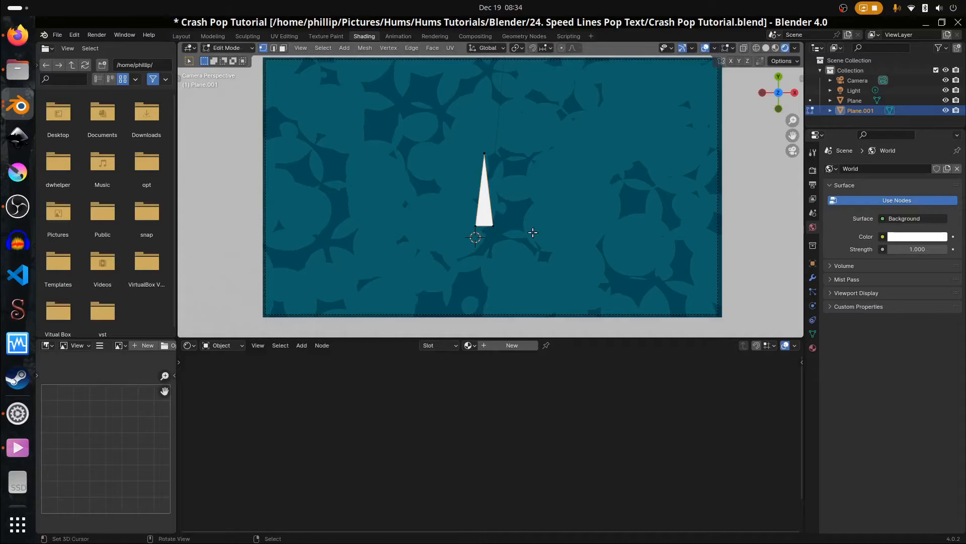
key("s")
left_click(552, 233)
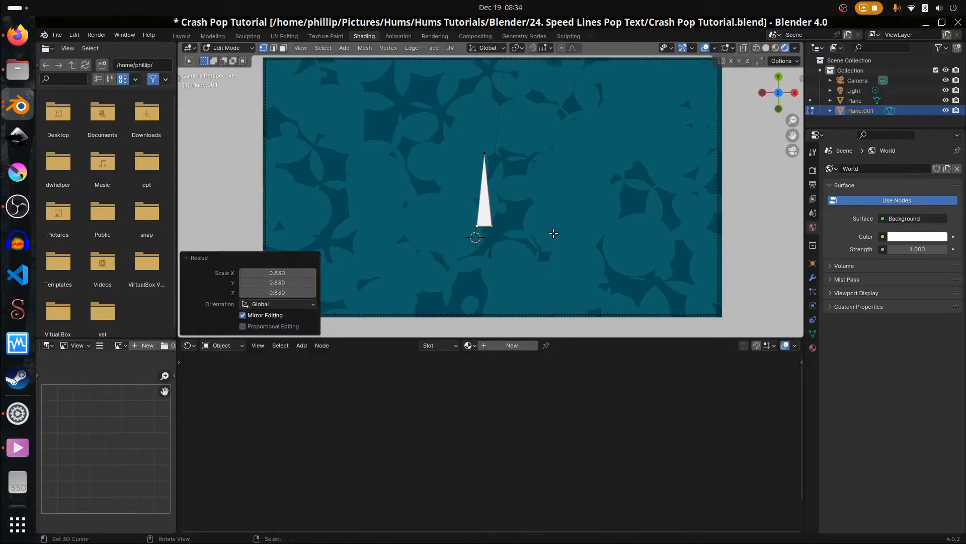
key("Tab")
Move the triangle about 0.26 m in X and 1.17 m in Y, placing its base near the frame's center.
key("g")
left_click(488, 181)
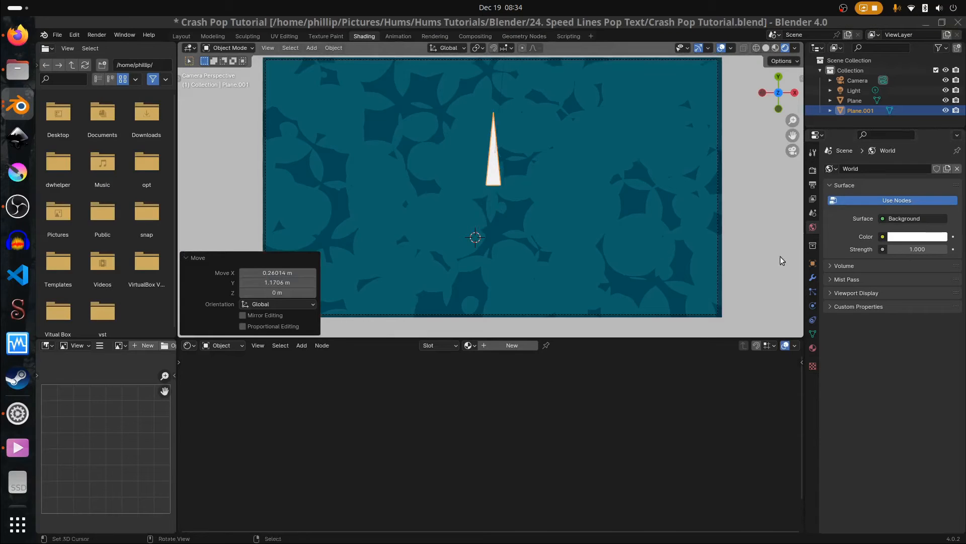
left_click(495, 170)
left_click(495, 180)
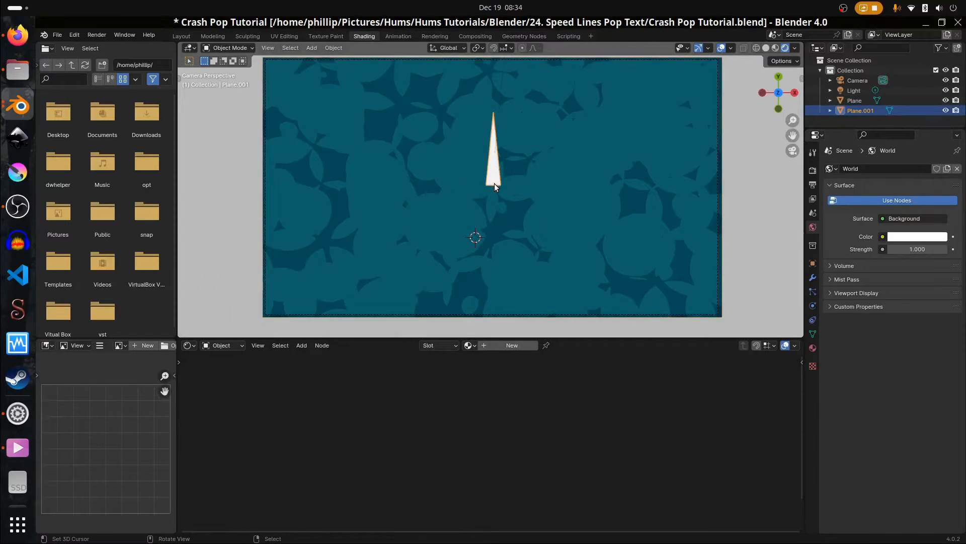
Reset the 3D cursor to the world origin and go back to the camera view.
scroll(494, 184, "up", 1)
scroll(494, 183, "down", 1)
scroll(494, 183, "up", 1)
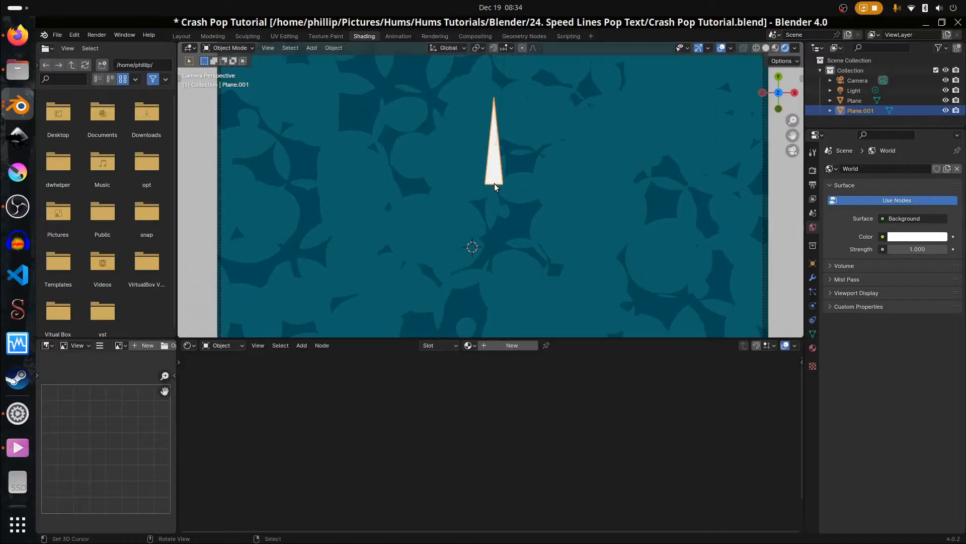
key("KP_0")
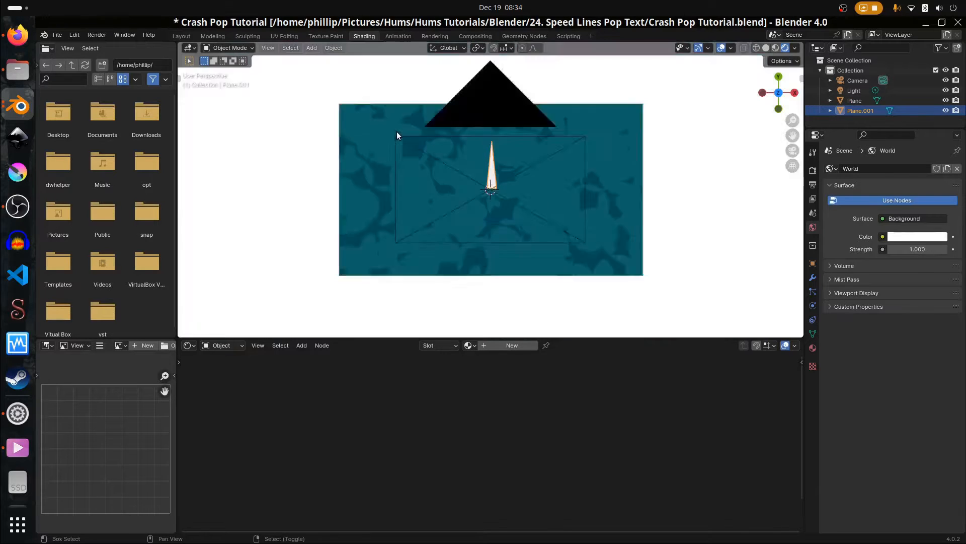
scroll(458, 167, "up", 1)
key("KP_0")
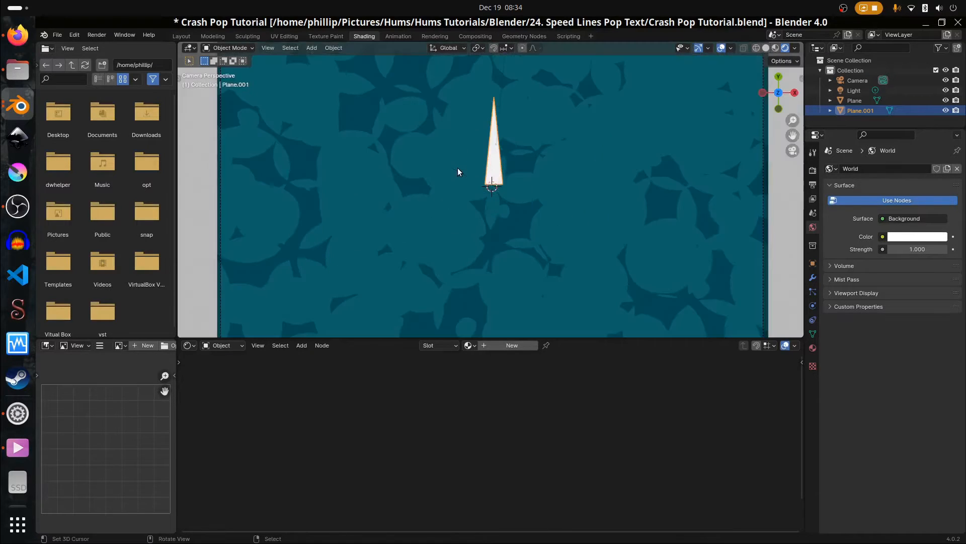
Nudge the triangle about -0.048 m in X and 0.193 m in Y so it sits centered just above the 3D cursor.
scroll(474, 195, "down", 2)
middle_click_drag(507, 191, 433, 205, "shift")
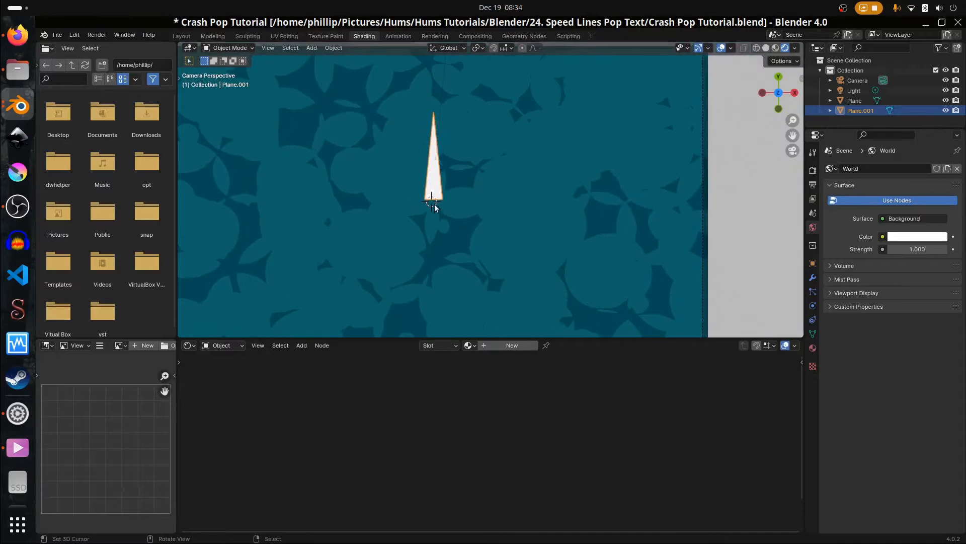
right_click(433, 174)
right_click(428, 180)
key("g")
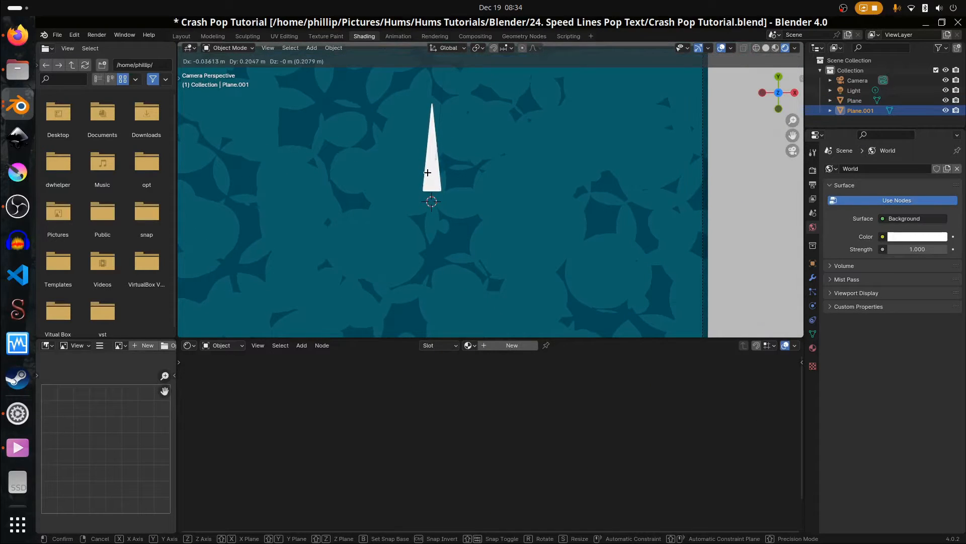
left_click(428, 172)
Set the triangle's origin to the 3D cursor.
scroll(431, 197, "up", 3)
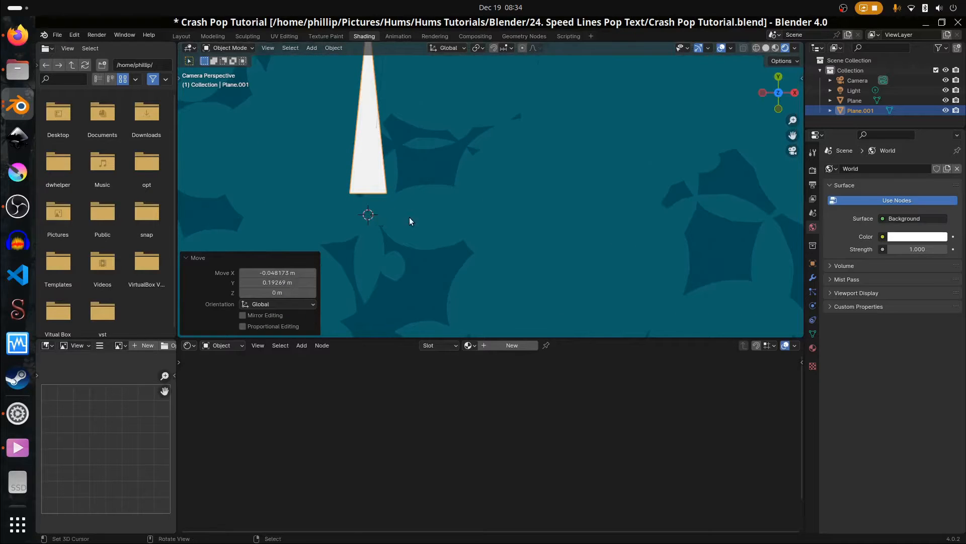
scroll(418, 206, "down", 2)
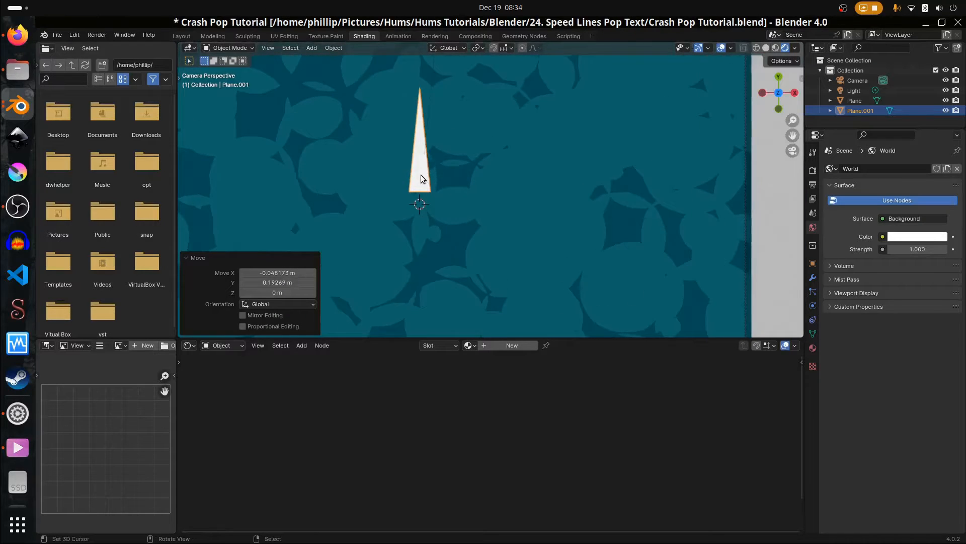
scroll(421, 179, "down", 2)
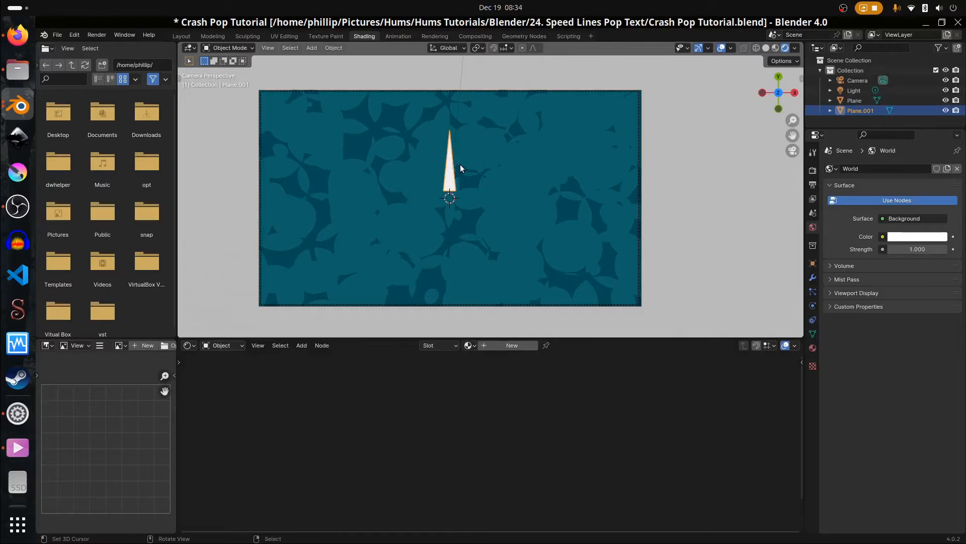
left_click(333, 50)
mouse_move(348, 70)
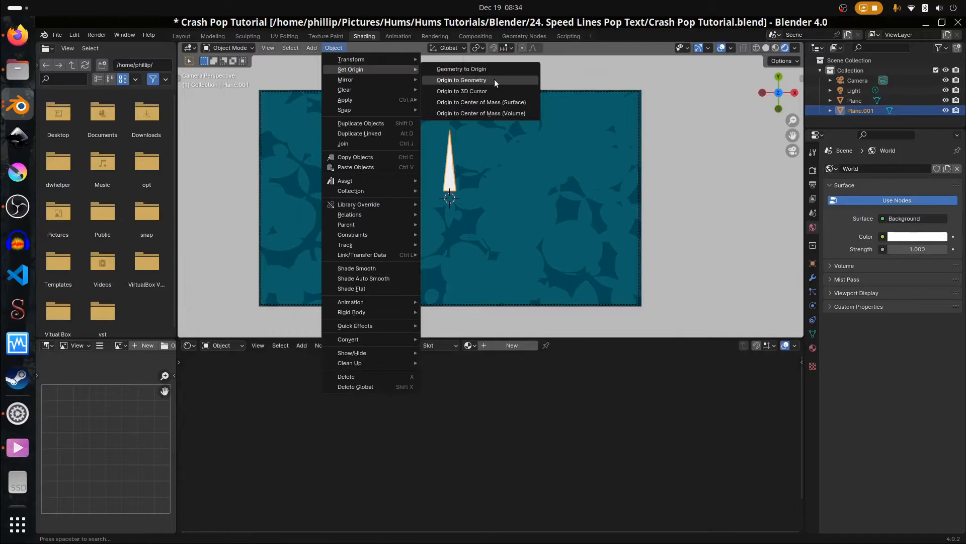
left_click(494, 90)
Duplicate the triangle twice around the 3D cursor, rotating the first copy about -88.2° and the second a further -91.3°.
scroll(448, 170, "up", 2)
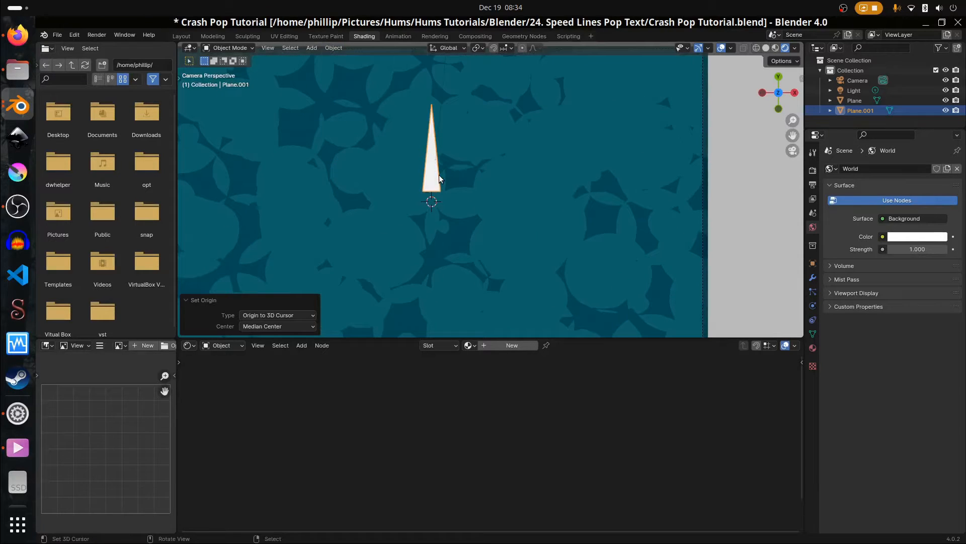
key("shift+d")
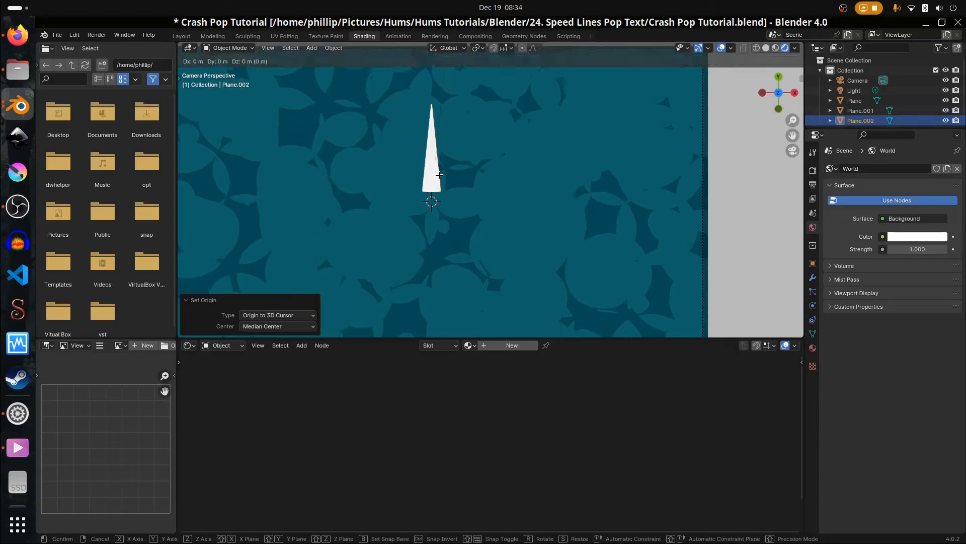
key("r")
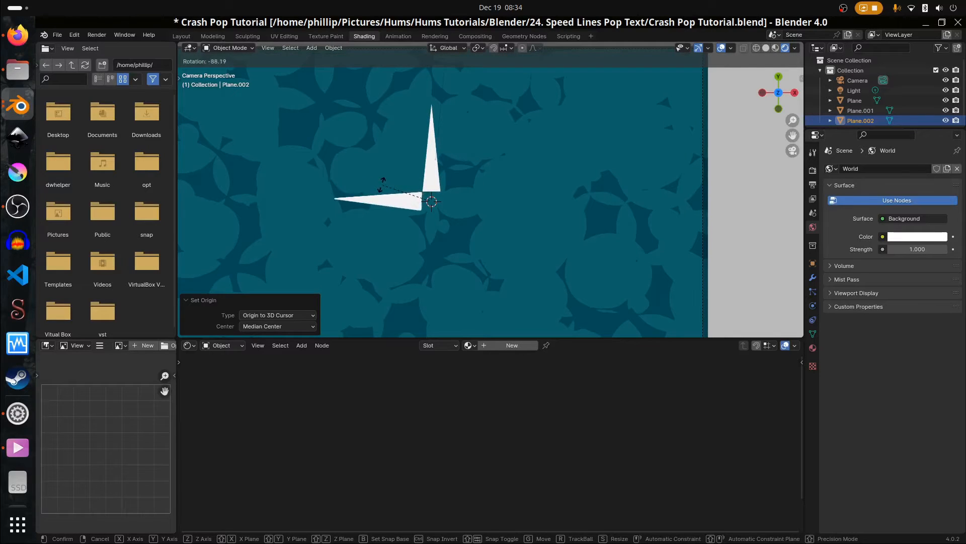
left_click(382, 184)
key("shift+d")
key("r")
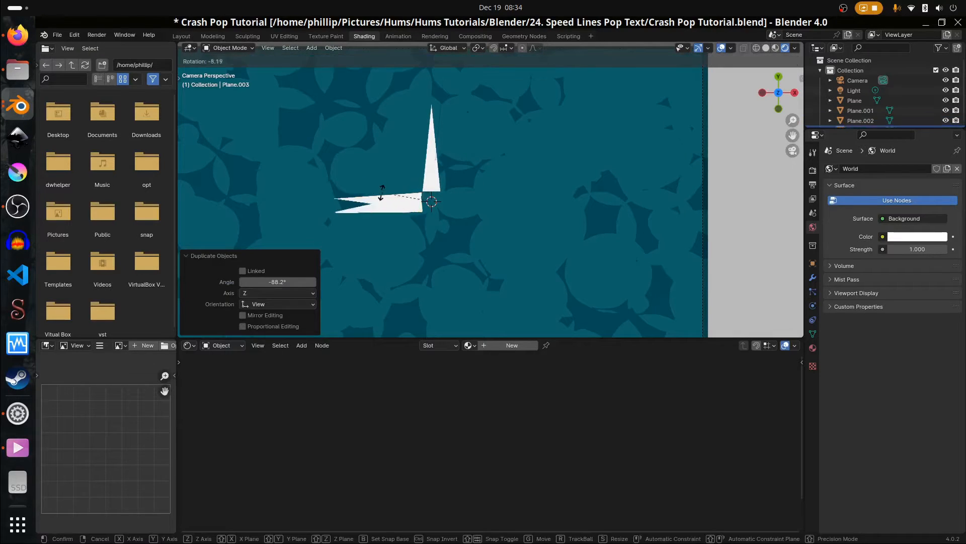
left_click(430, 247)
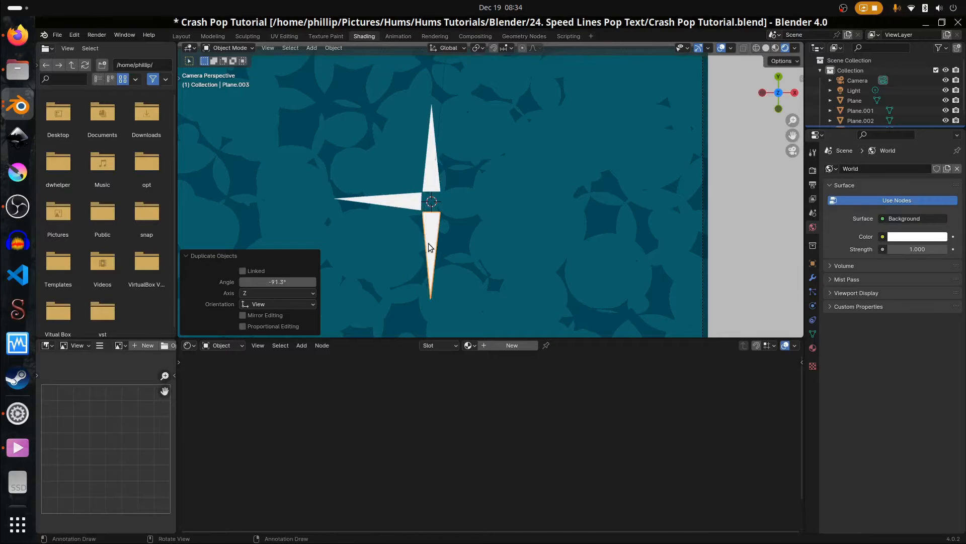
Duplicate the downward-pointing triangle in place and rotate the copy about -90° so it points right.
key("shift+d")
right_click(456, 255)
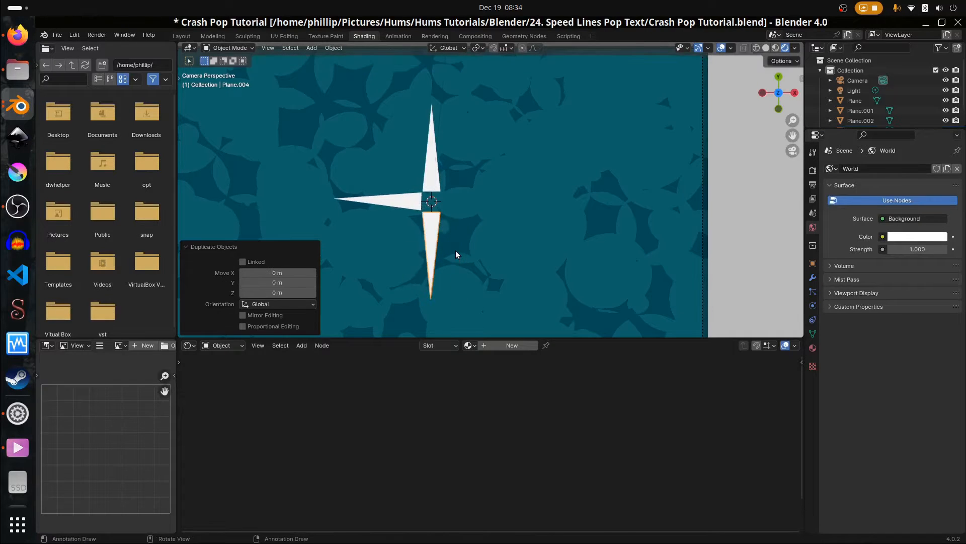
key("r")
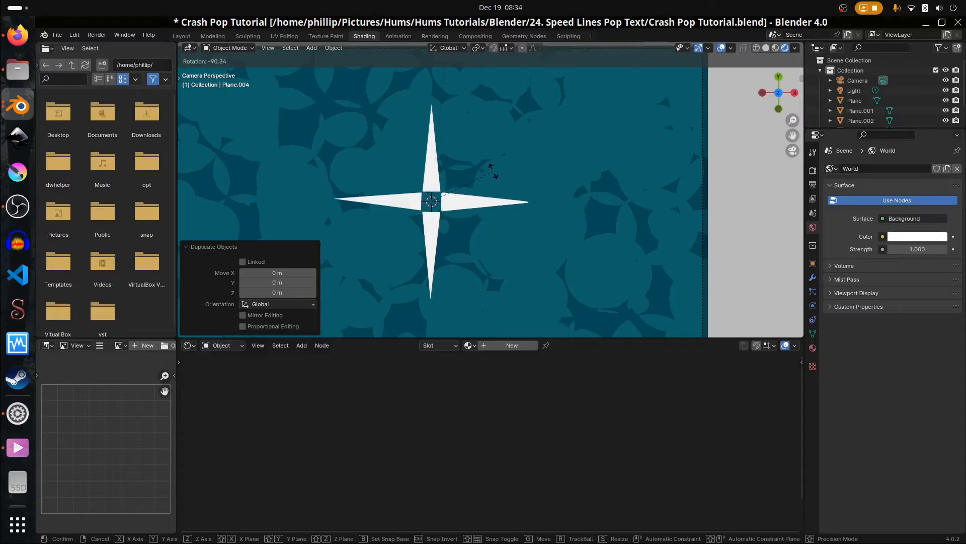
left_click(493, 172)
Rotate the left-pointing triangle about -2° to align it horizontally with the opposite one.
scroll(446, 205, "up", 2)
left_click(379, 209)
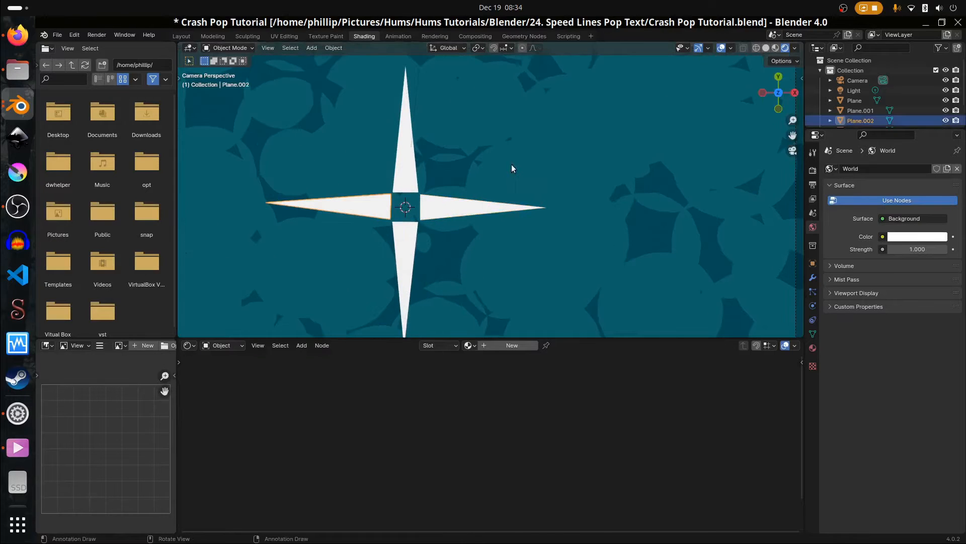
key("r")
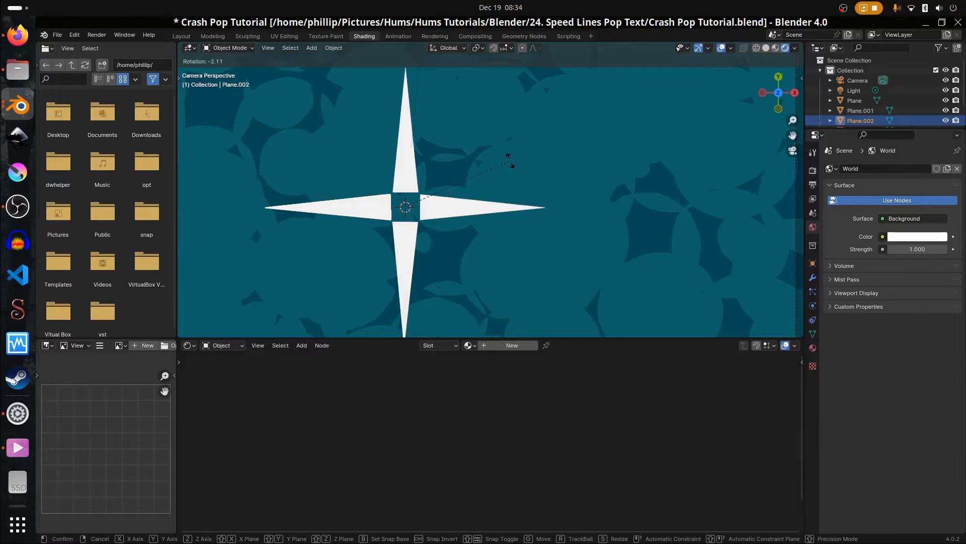
left_click(459, 182)
Join all four triangles around the 3D cursor into a single object.
scroll(424, 202, "up", 2)
middle_click_drag(424, 202, 495, 209, "shift")
left_click(455, 160, "shift")
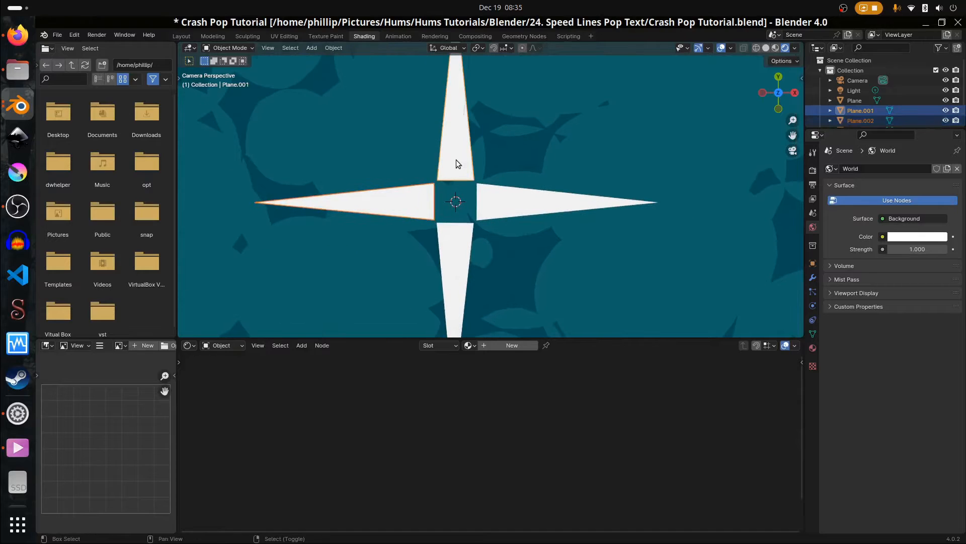
left_click(489, 204, "shift")
left_click(465, 244, "shift")
scroll(459, 221, "down", 3)
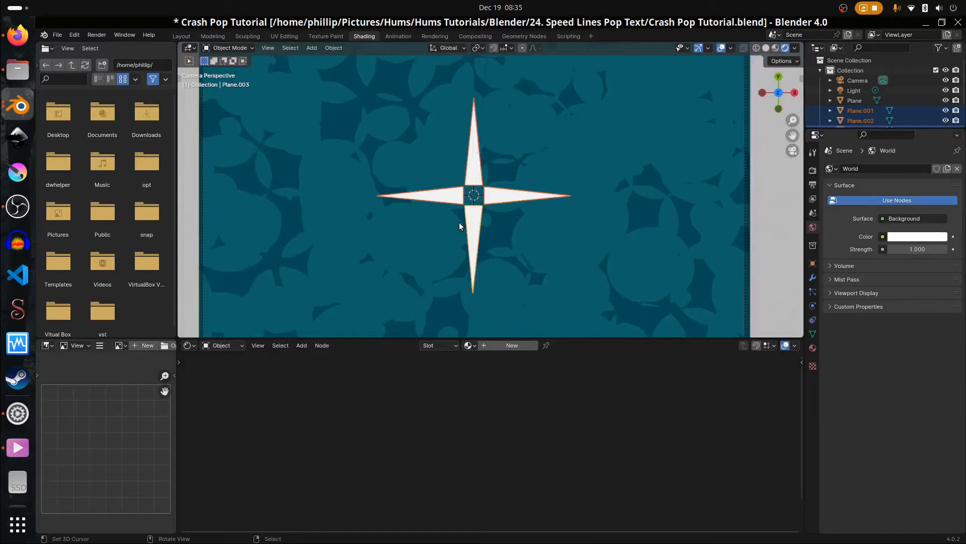
key("ctrl+j")
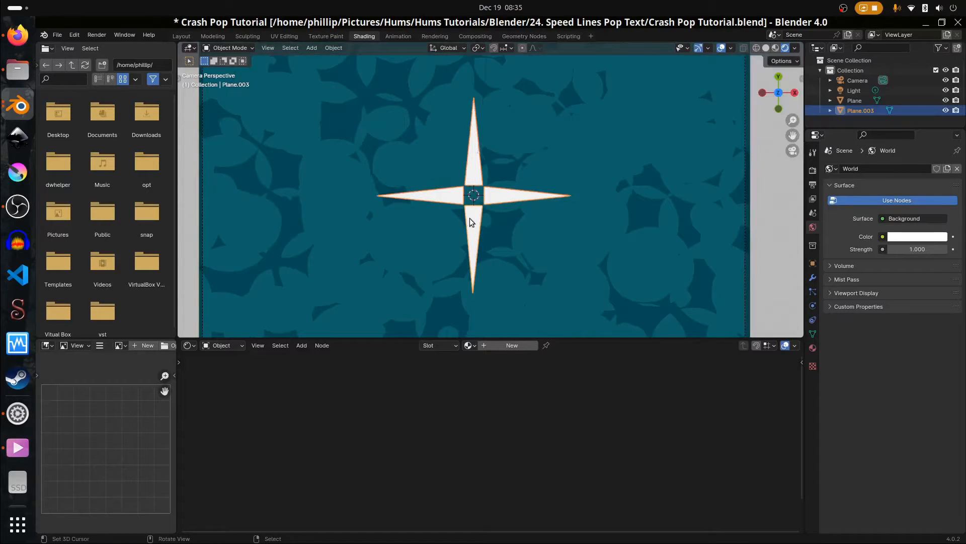
In Edit Mode, delete only the edges and faces between the inner base vertices of the four triangles.
scroll(469, 218, "up", 3)
scroll(470, 218, "up", 2)
key("Tab")
scroll(399, 203, "up", 2)
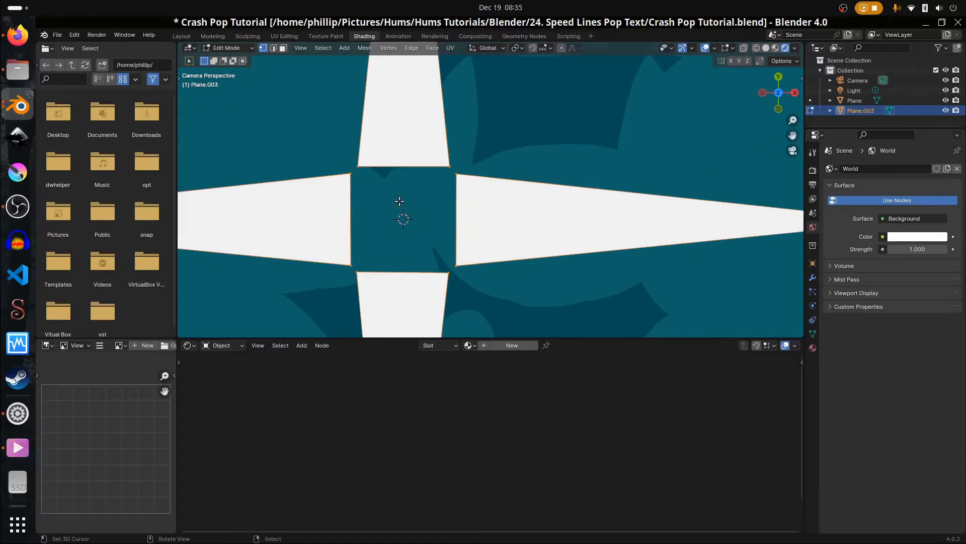
middle_click_drag(399, 203, 431, 212, "shift")
scroll(431, 212, "up", 2)
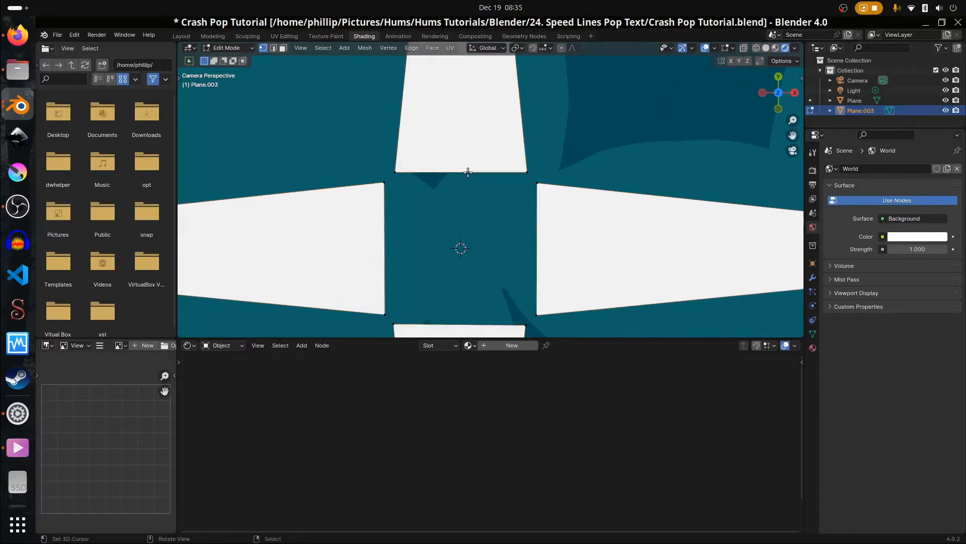
left_click(400, 183)
left_click(430, 255, "shift")
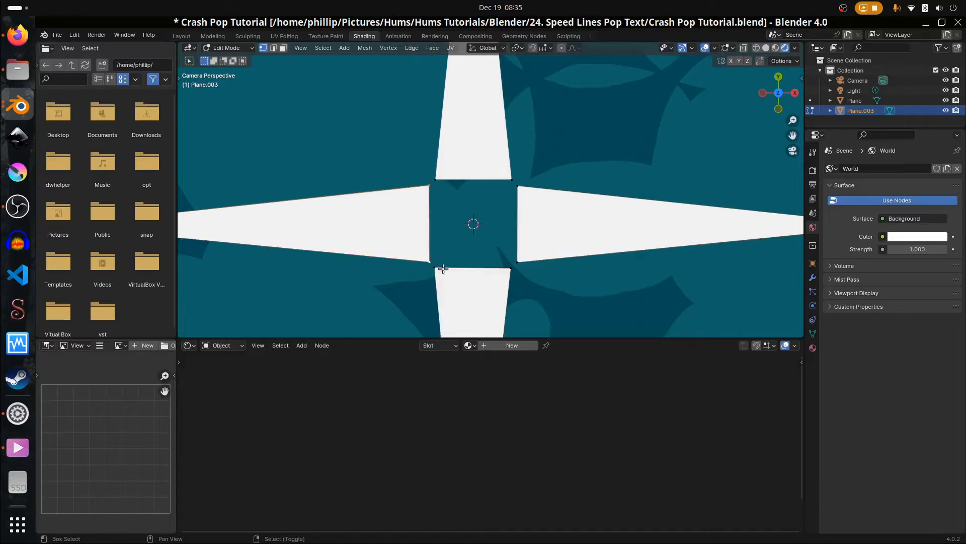
left_click(443, 269, "shift")
left_click(505, 271, "shift")
left_click(517, 262, "shift")
left_click(520, 187, "shift")
scroll(507, 206, "down", 4)
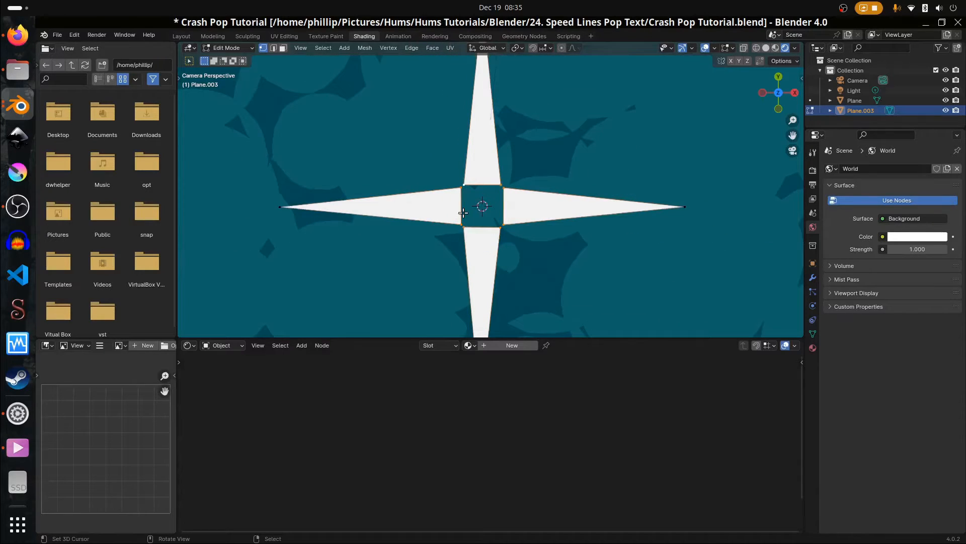
key("x")
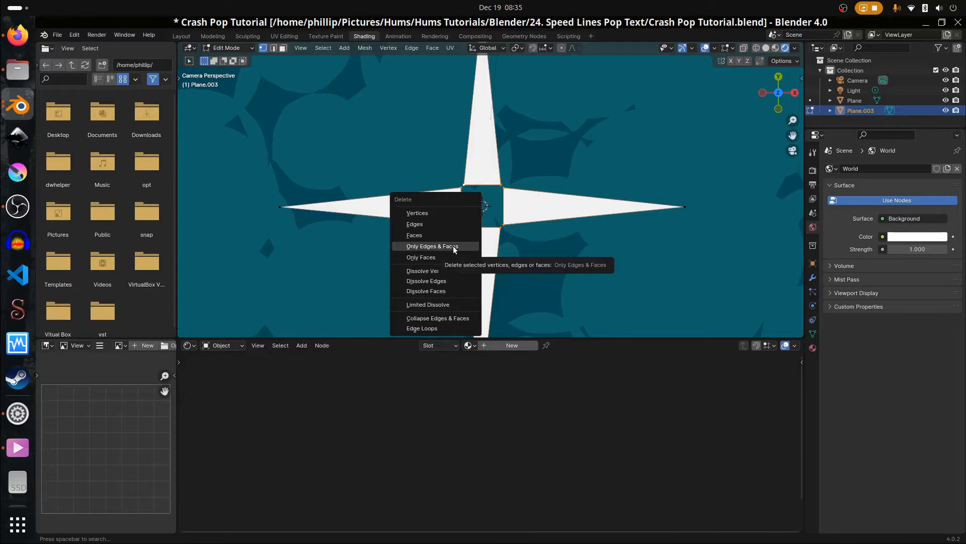
left_click(433, 246)
Merge the neighbouring vertex pairs at the upper-left and upper-right inner corners at their centers.
scroll(470, 233, "up", 4)
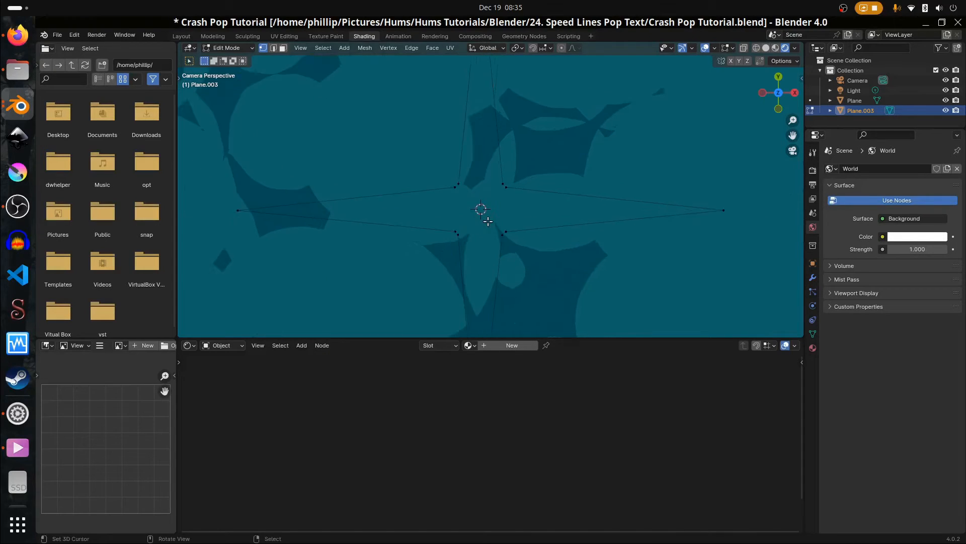
left_click(439, 255)
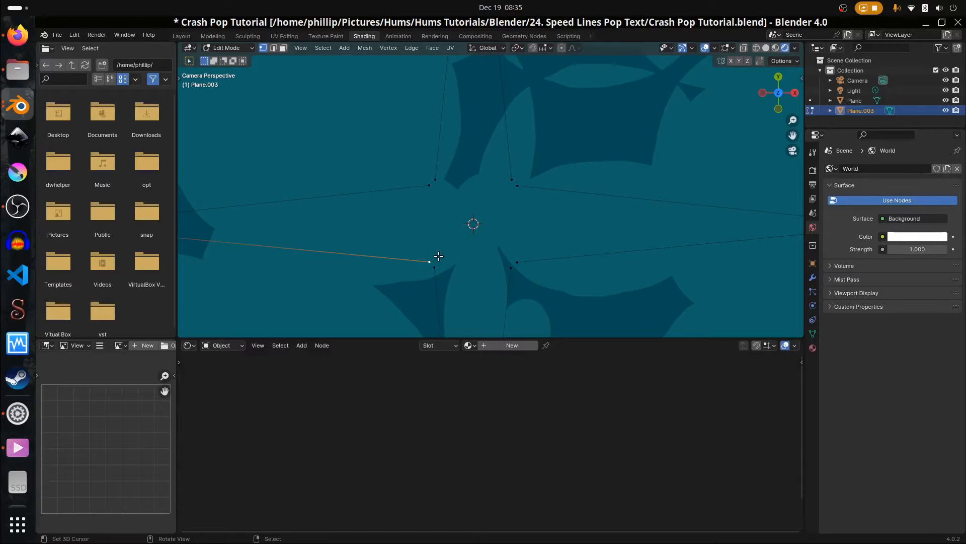
left_click(431, 185)
left_click(436, 180, "shift")
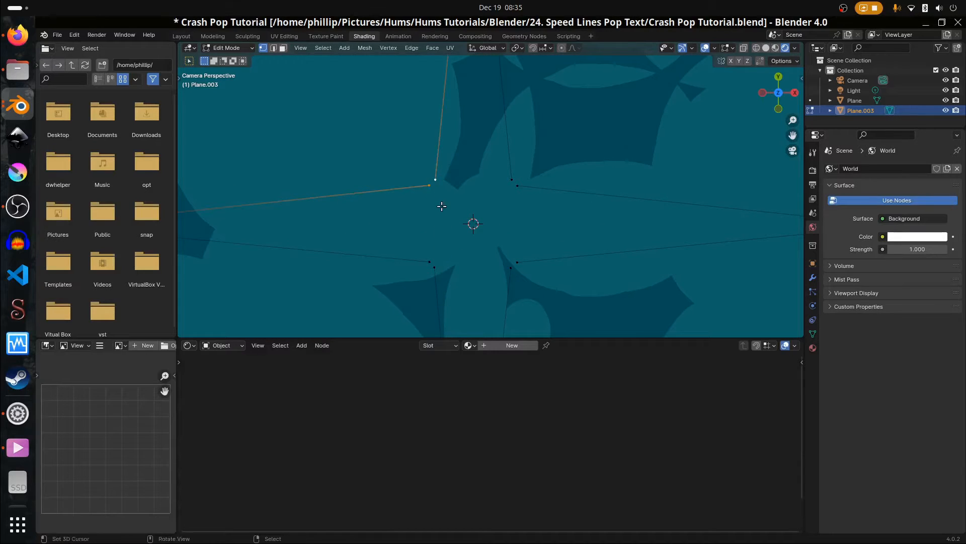
key("m")
left_click(437, 207)
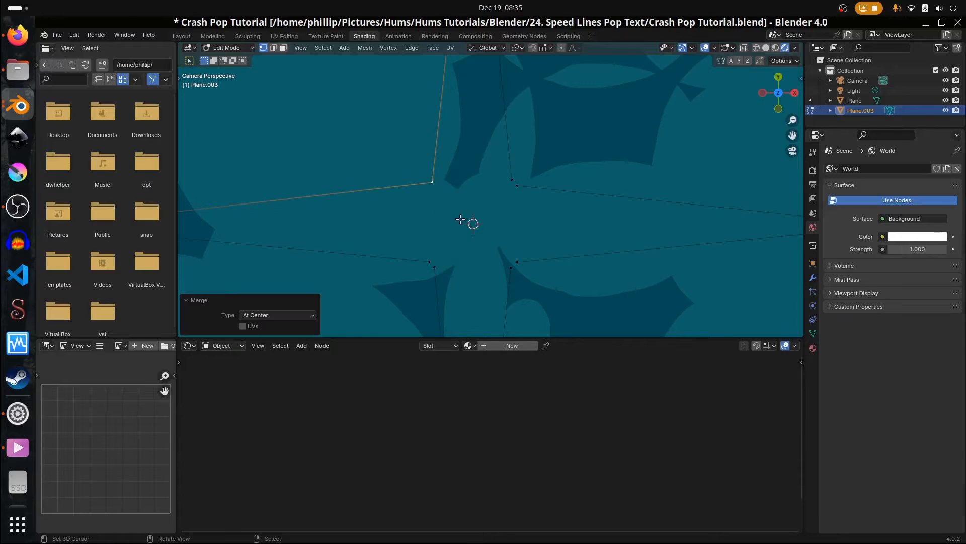
left_click(514, 186)
left_click(512, 182, "shift")
key("m")
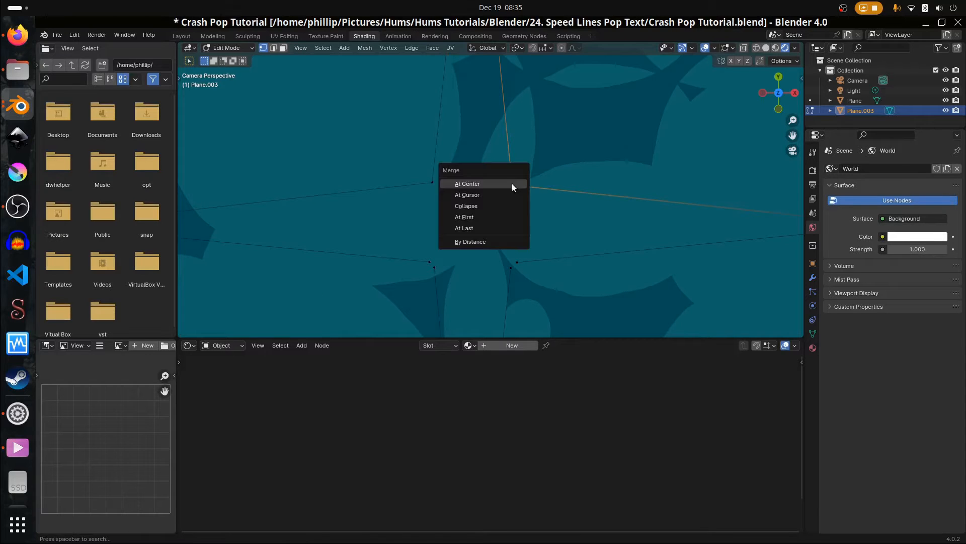
left_click(512, 185)
Merge the neighbouring vertex pairs at the lower-right and lower-left inner corners at their centers.
left_click(510, 267)
left_click(516, 262, "shift")
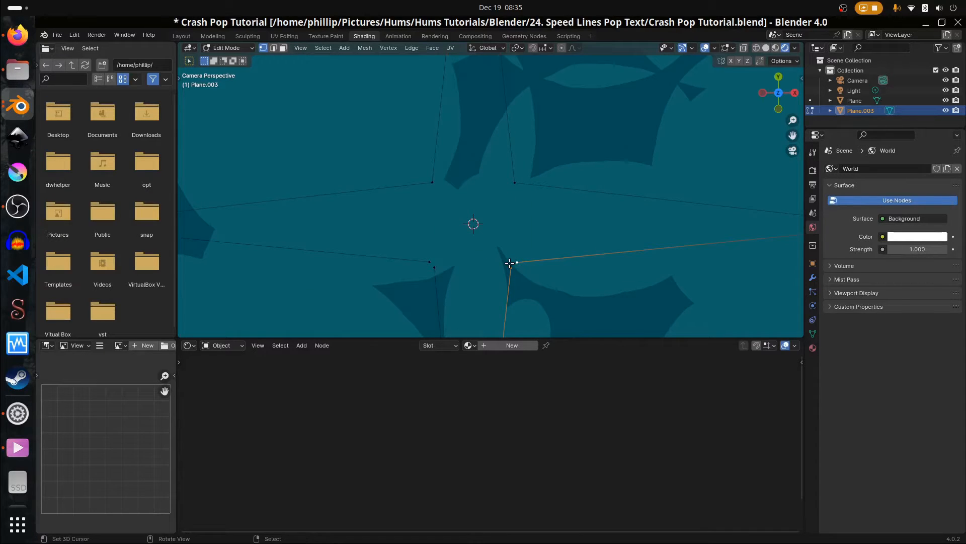
key("m")
left_click(510, 263)
left_click(451, 267)
left_click(429, 260, "shift")
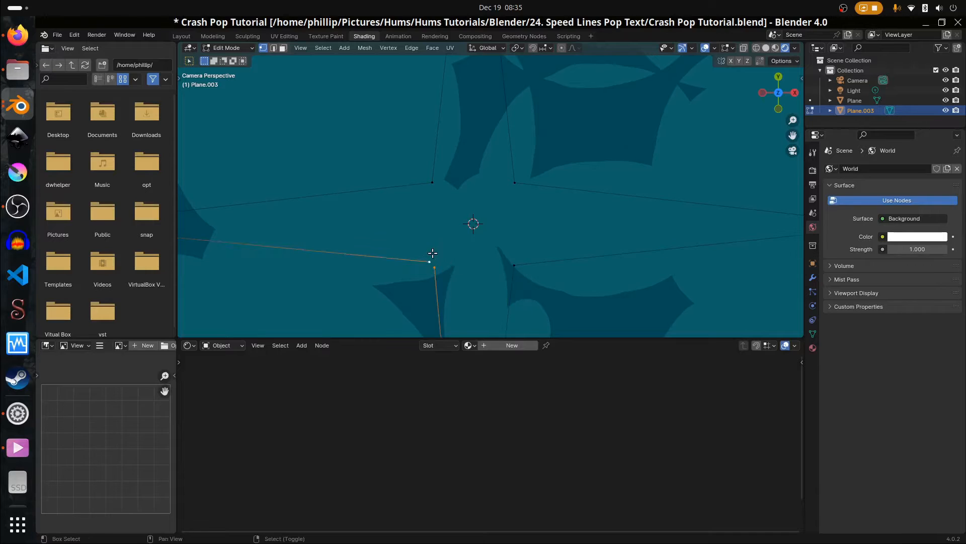
key("m")
left_click(433, 253)
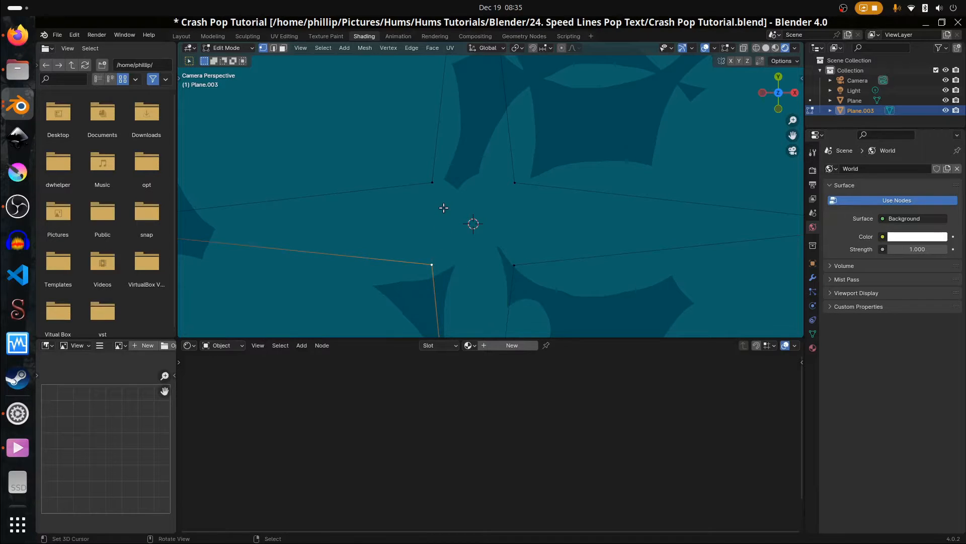
Fill the left and right points of the star with triangular faces between their inner corners and tips.
left_click(432, 182, "shift")
scroll(356, 211, "down", 3)
left_click(227, 213, "shift")
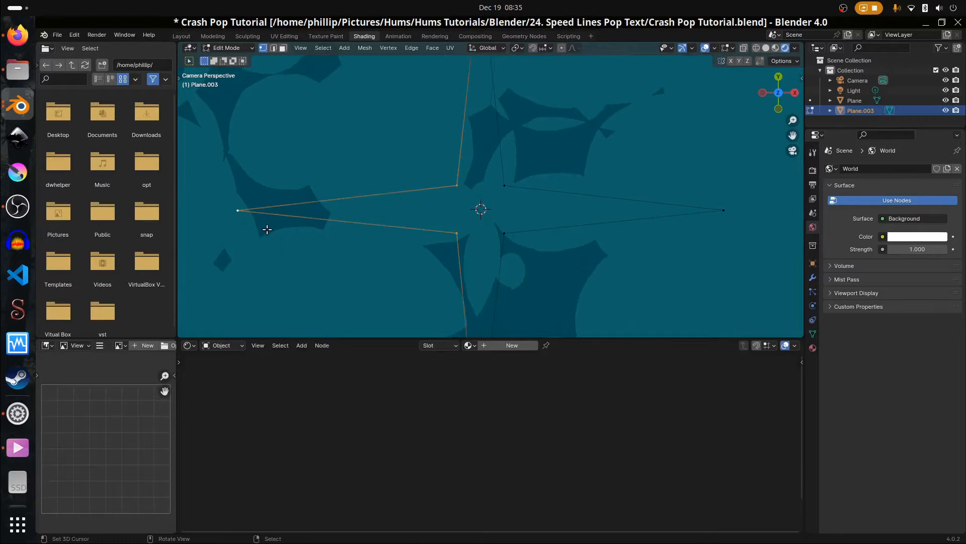
key("f")
left_click(458, 235)
left_click(505, 234)
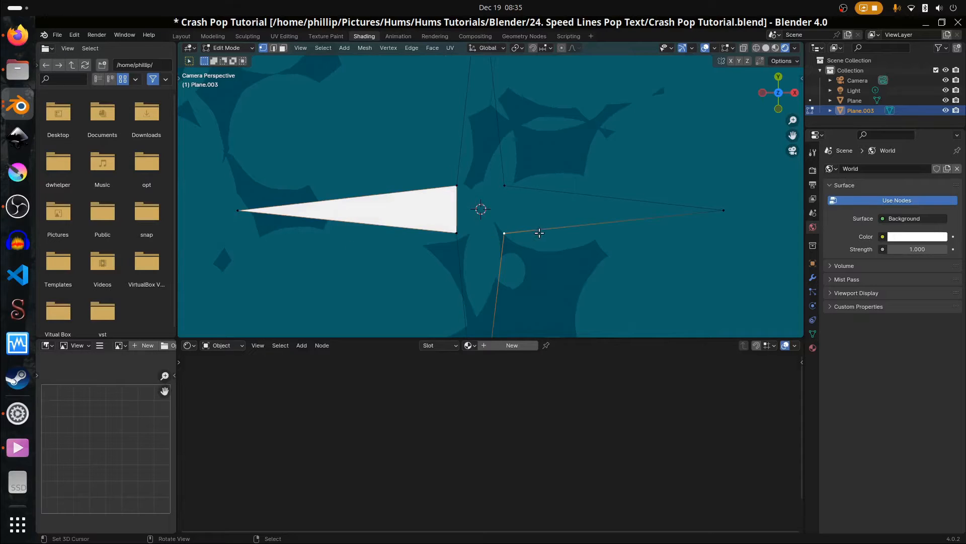
left_click(494, 180, "shift")
left_click(721, 209, "shift")
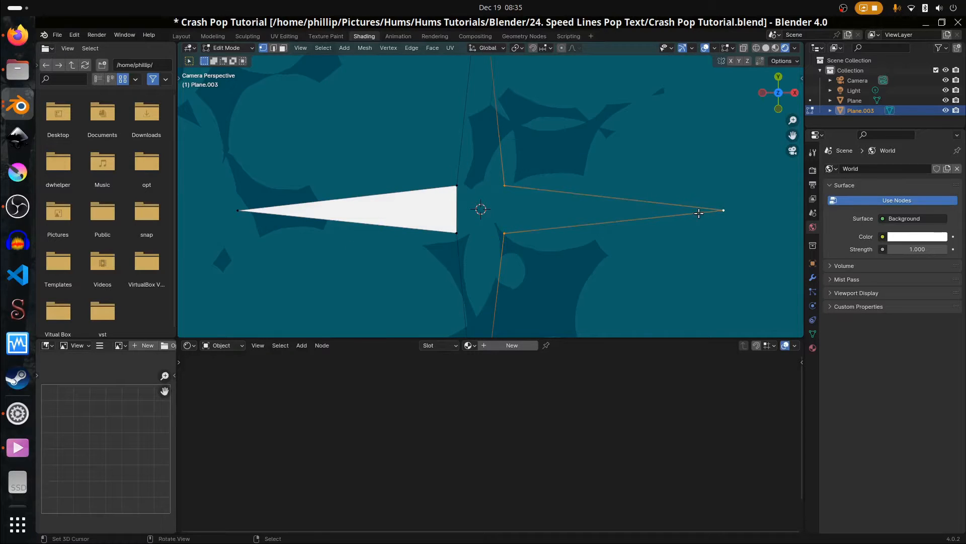
key("f")
Fill the lower and upper points of the star with triangular faces between their inner corners and tips.
right_click(505, 237)
right_click(457, 237, "shift")
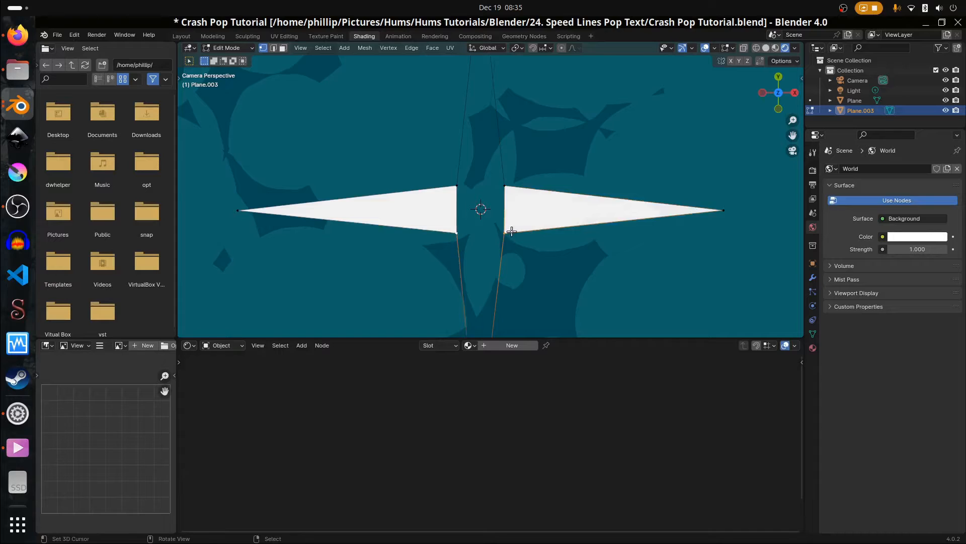
scroll(511, 236, "down", 4)
middle_click_drag(498, 306, 507, 249, "shift")
right_click(493, 281, "shift")
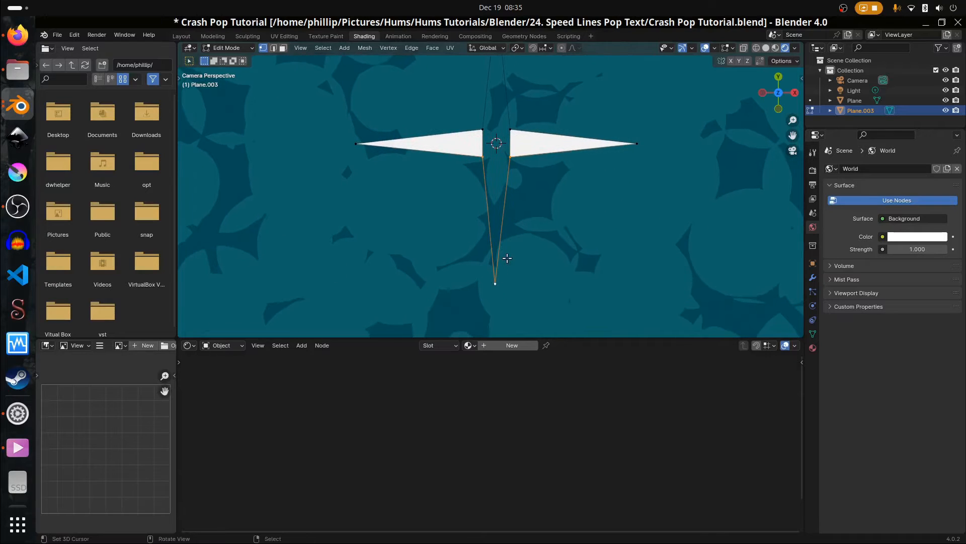
key("f")
middle_click_drag(530, 148, 462, 243, "shift")
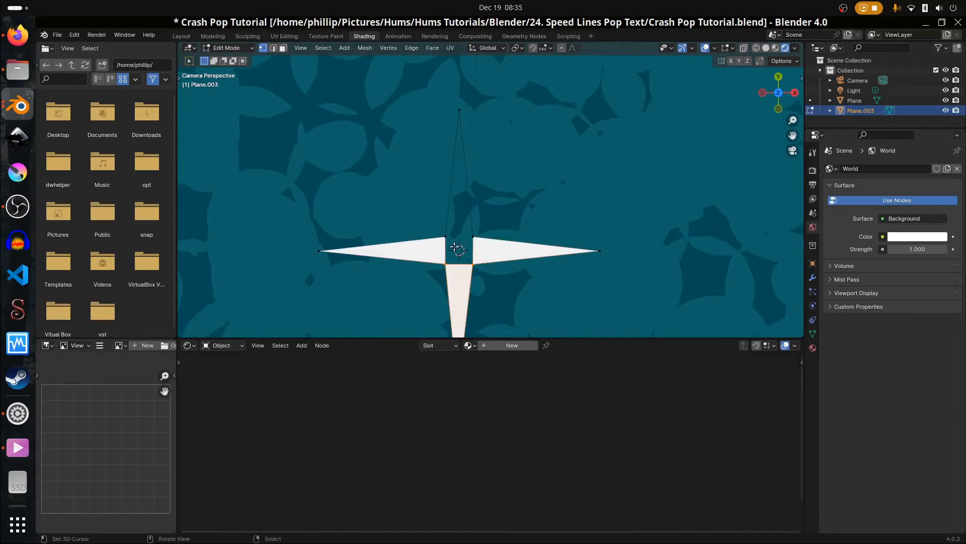
right_click(464, 240, "shift")
right_click(459, 114, "shift")
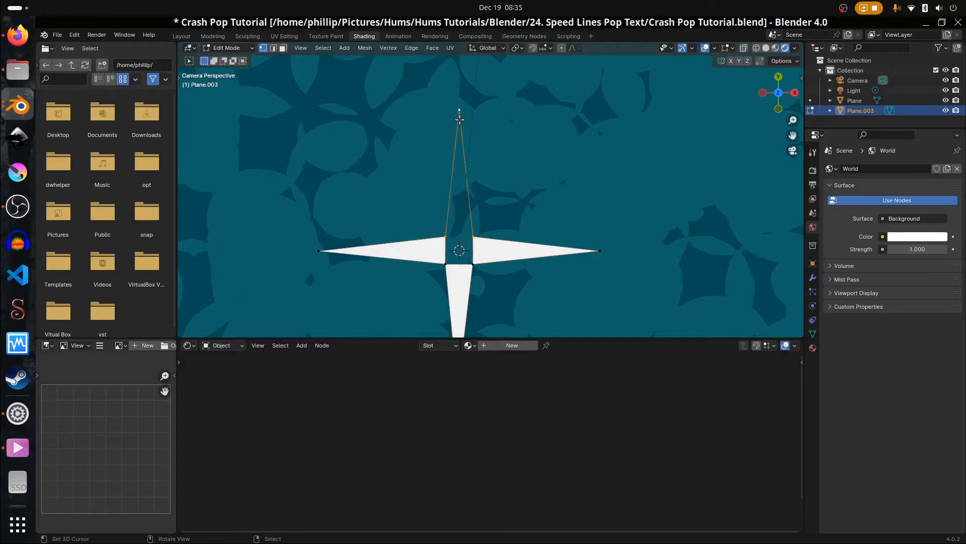
key("f")
Fill the square gap at the star's center with a face and return to Object Mode.
right_click(447, 238)
right_click(451, 268, "shift")
right_click(478, 267, "shift")
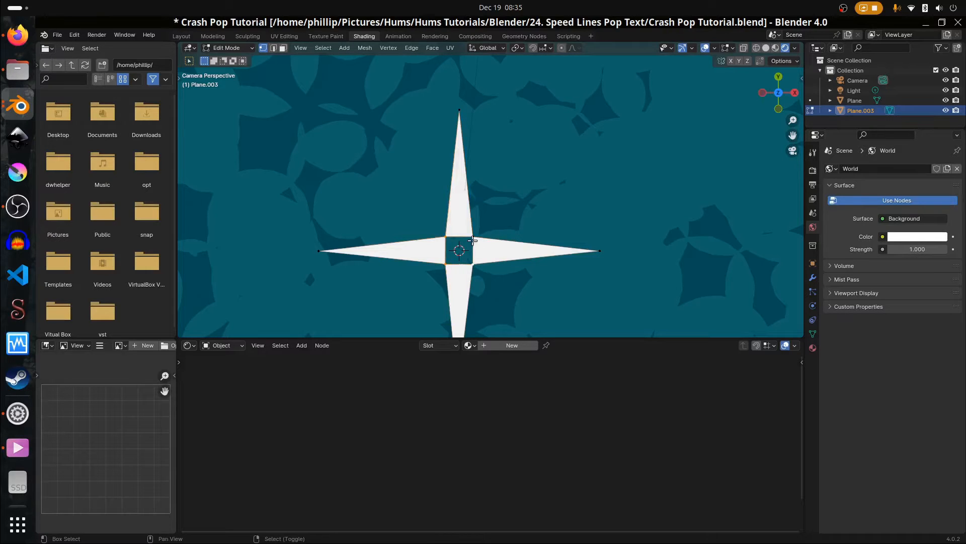
key("f")
key("Tab")
Scale the star down to about 0.866 and move it about -0.26 m along X.
scroll(471, 242, "down", 3)
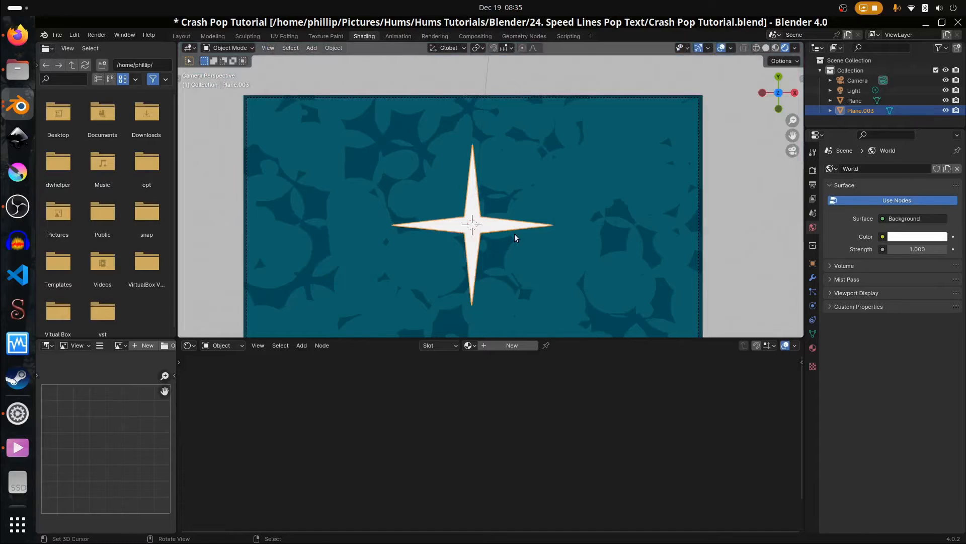
scroll(496, 235, "down", 2)
key("s")
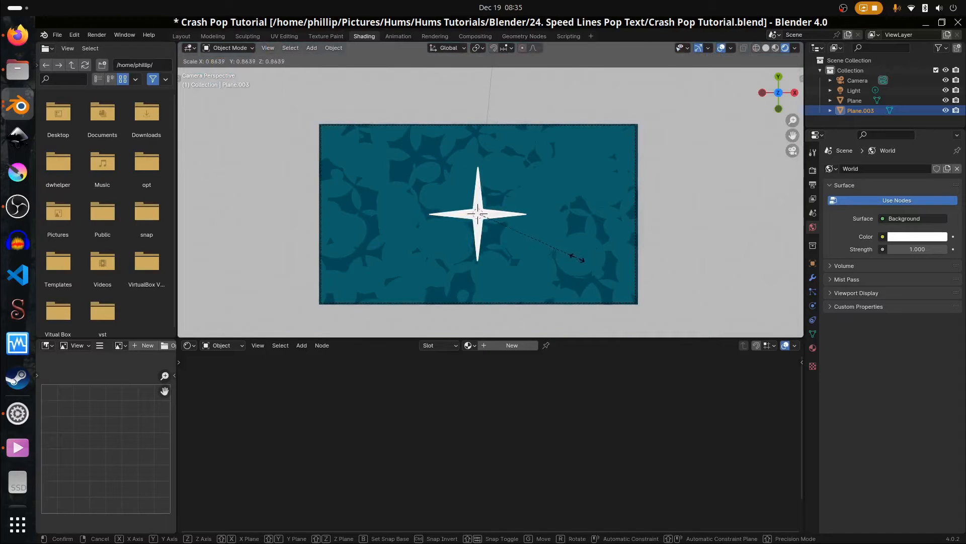
left_click(505, 252)
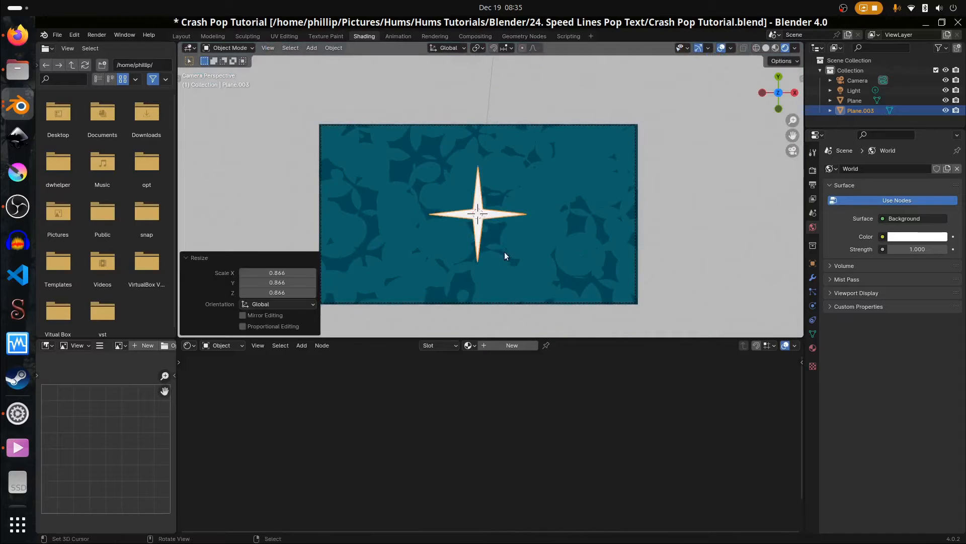
key("g")
left_click(496, 222)
scroll(497, 222, "up", 2)
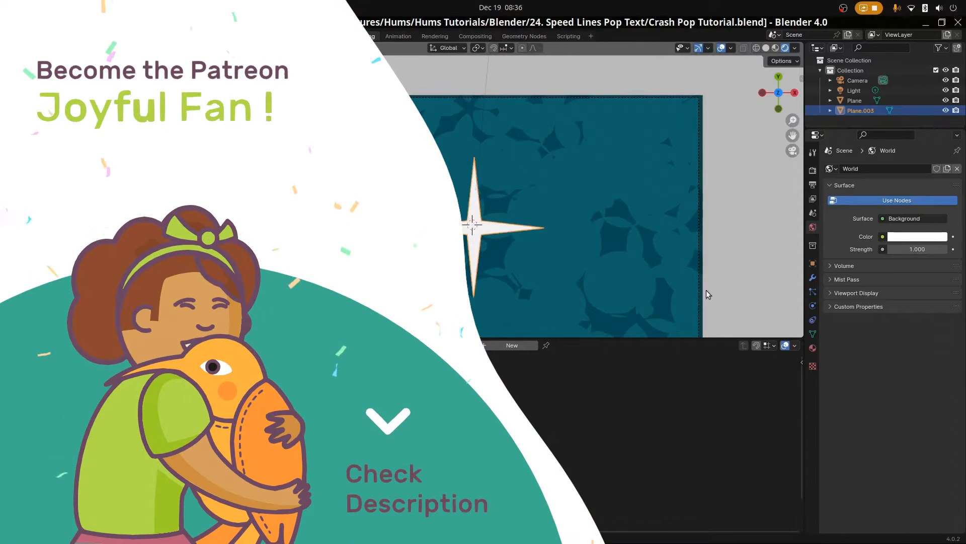
Add a Basis shape key and two further shape keys to the star mesh.
left_click(813, 334)
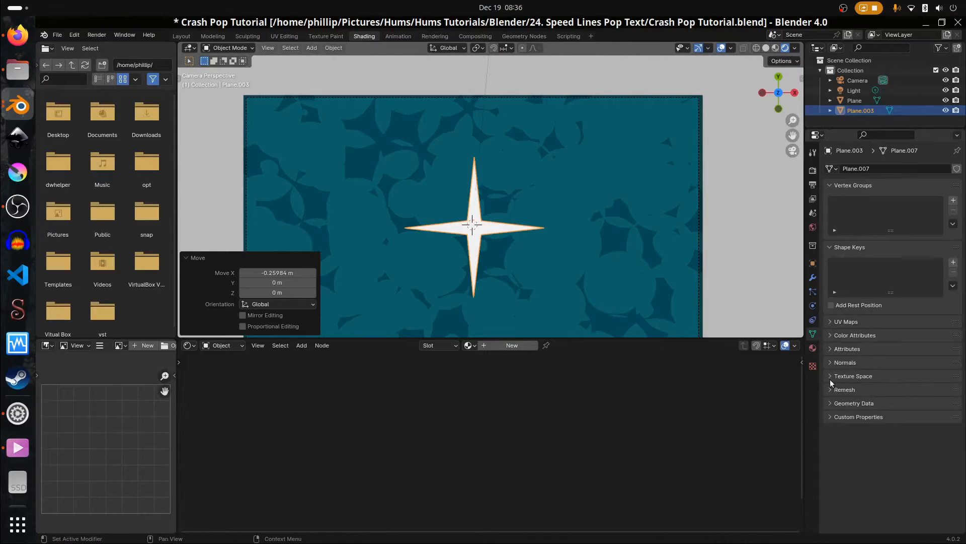
left_click(952, 263)
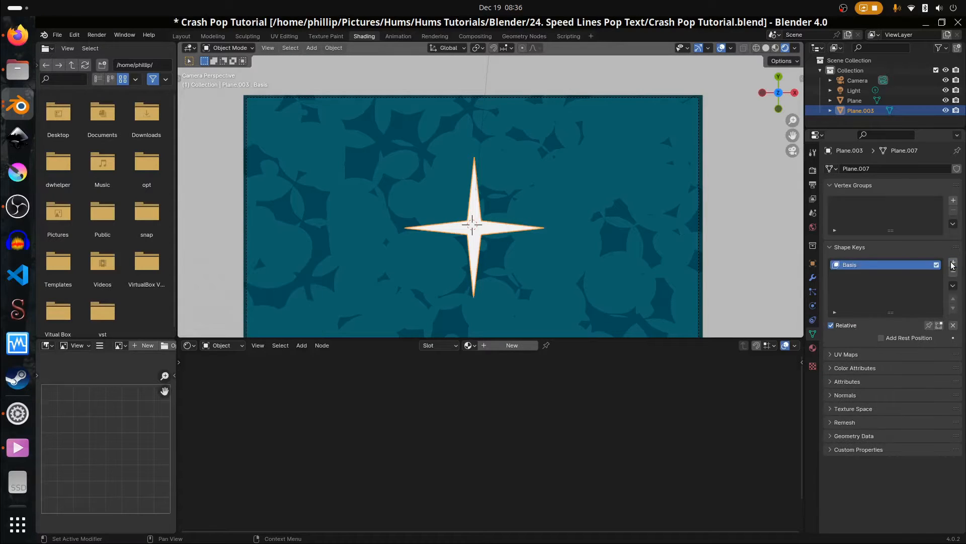
left_click(952, 263)
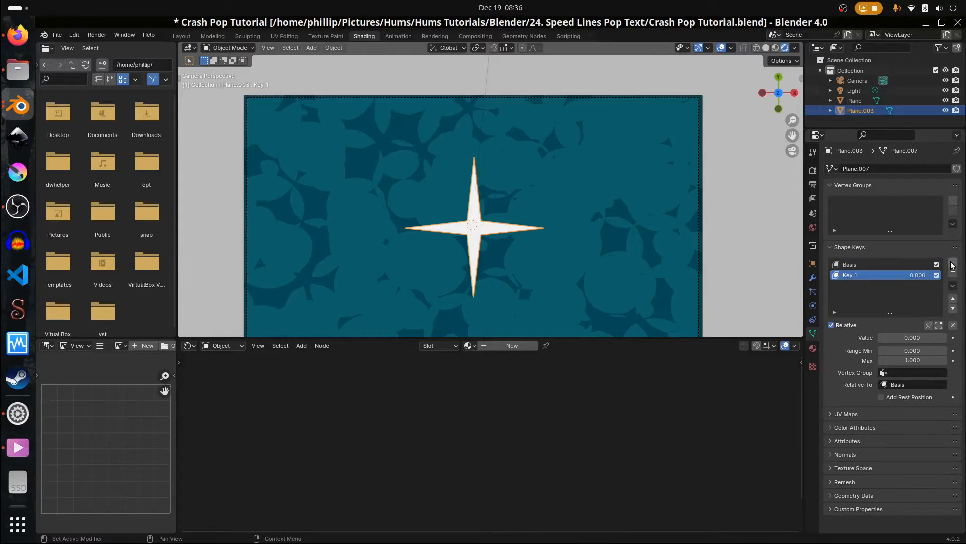
left_click(953, 264)
Rename the first shape key after Basis as Horizontal Collapse and the second as Full Collapse.
double_click(884, 276)
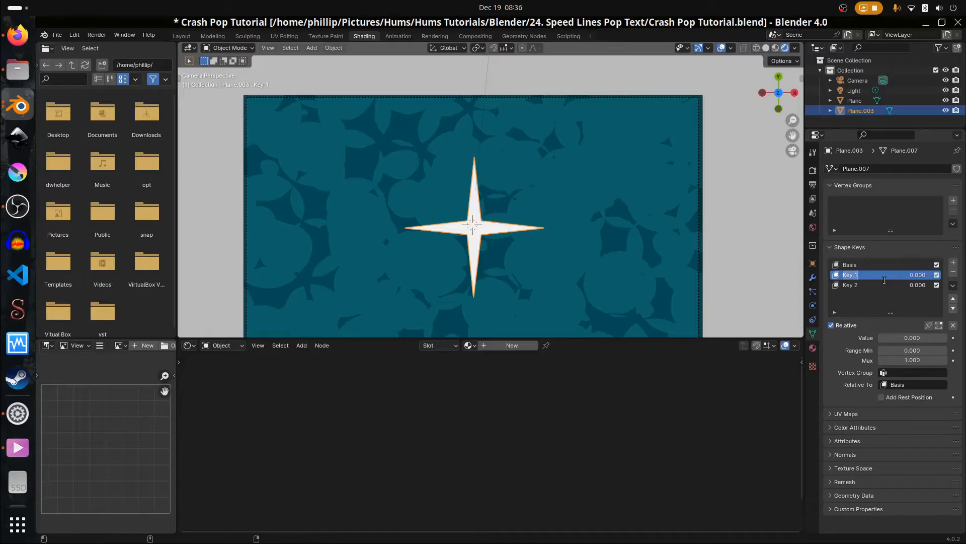
type("Horizontal")
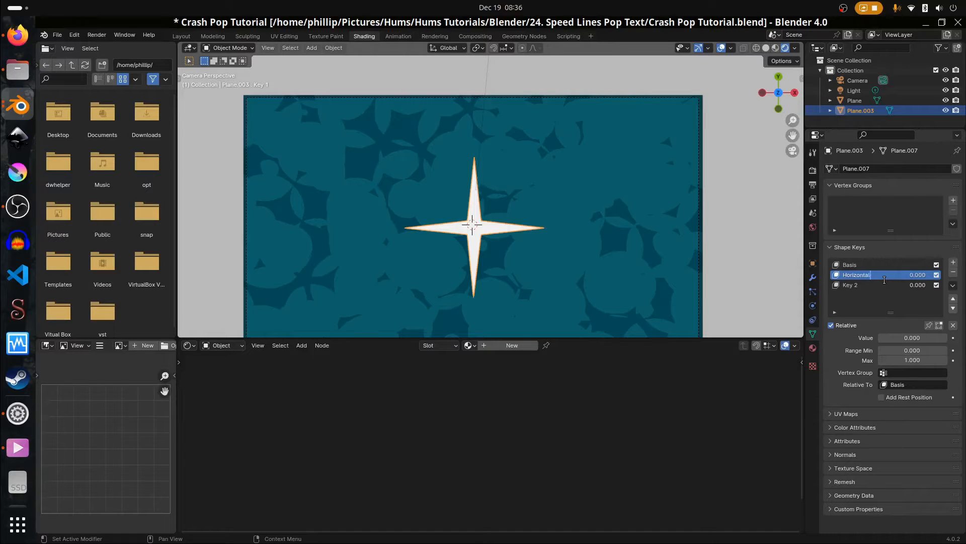
type(" Collapse")
double_click(884, 284)
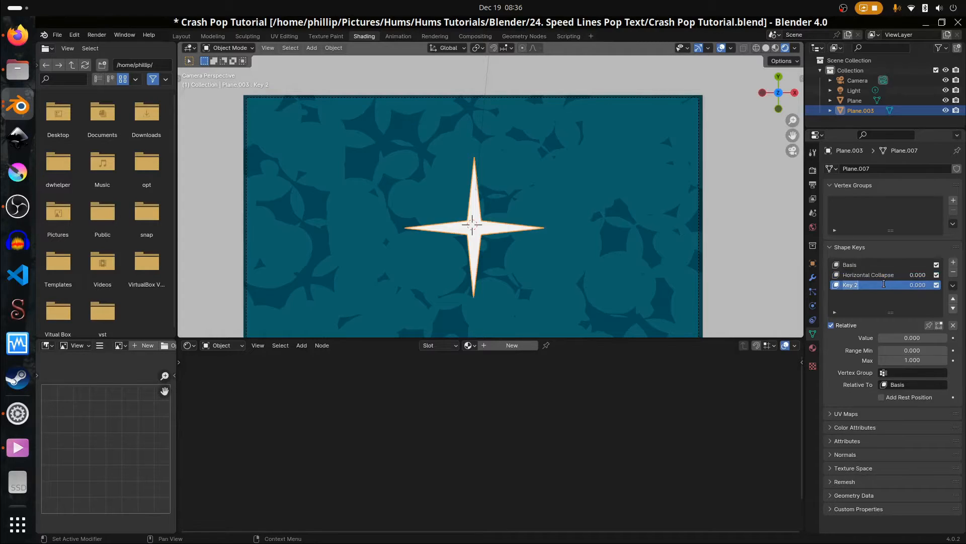
type("f")
type("Full Collapse")
Save the file and rename the star object as Flash Star.
key("ctrl+s")
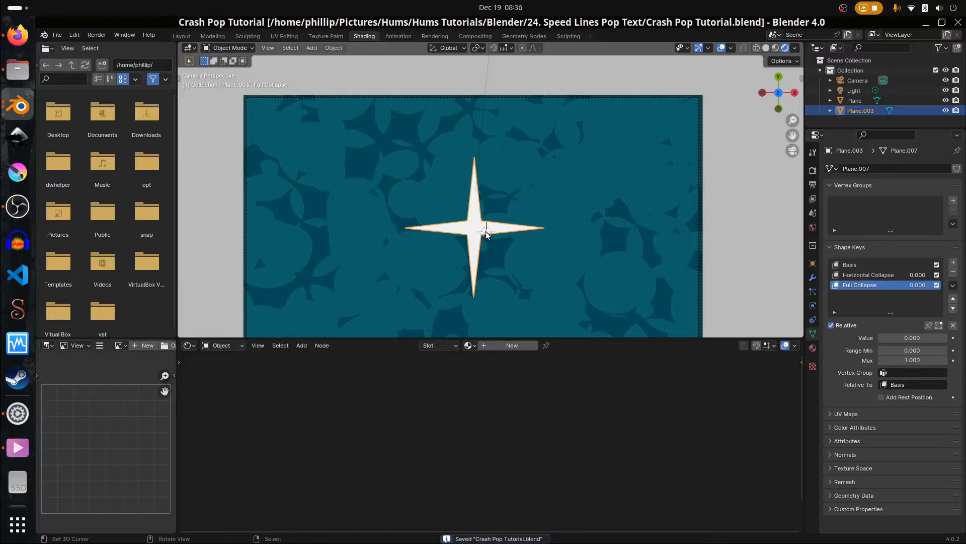
key("F2")
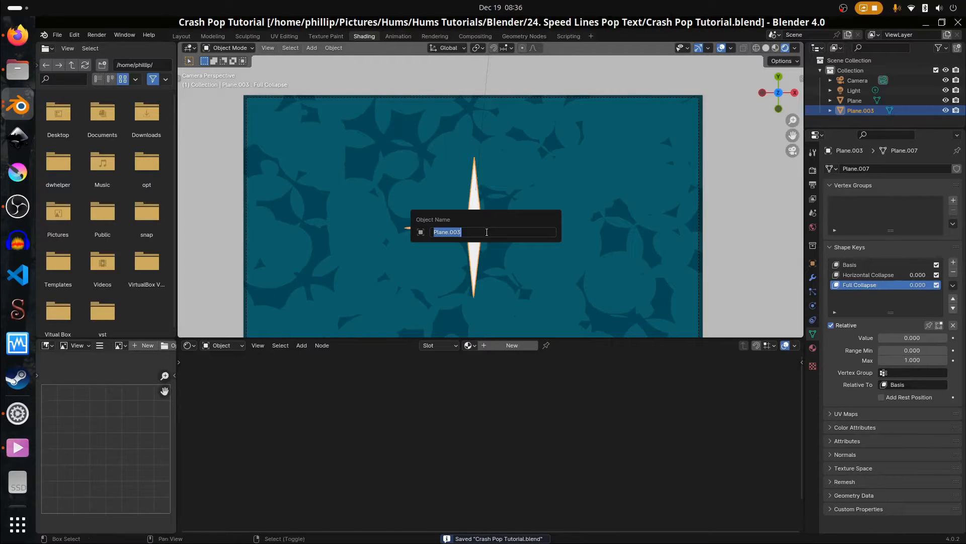
type("Flash Star")
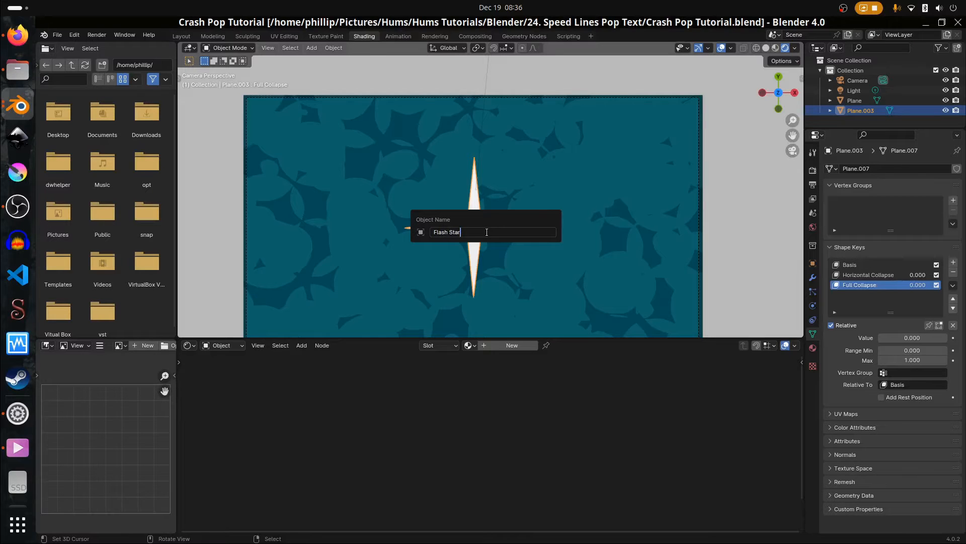
key("Return")
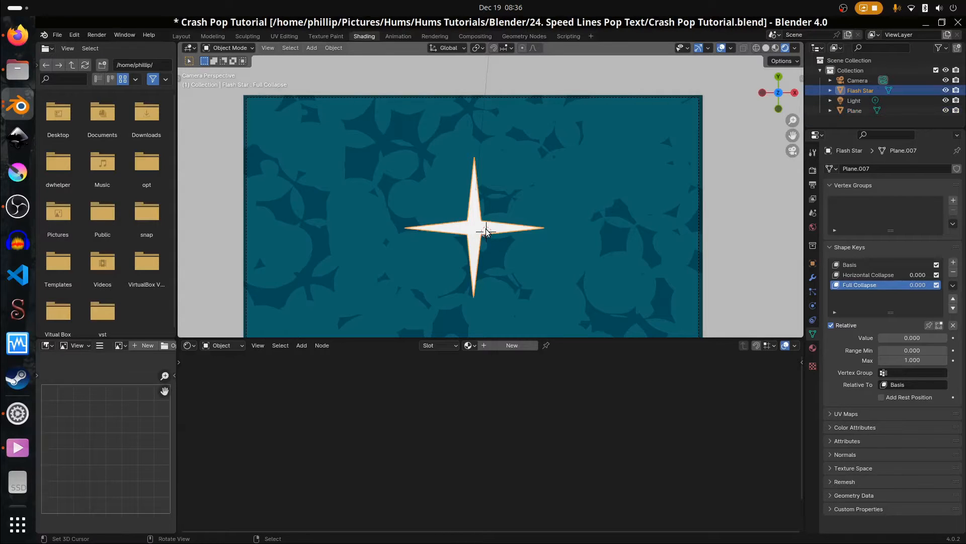
In Edit Mode on the Horizontal Collapse shape key, move the star's lower tip about 1.85 m along Y into the central square.
scroll(486, 228, "up", 4)
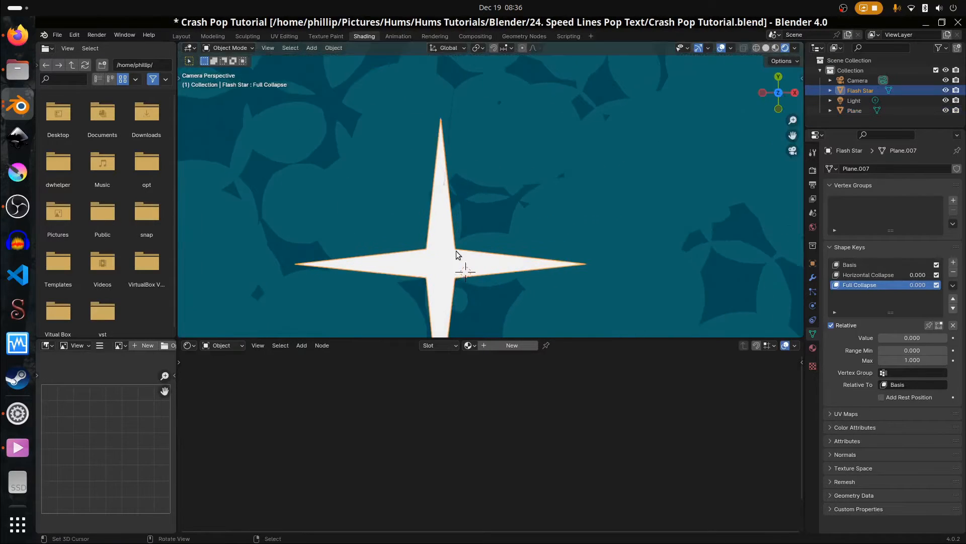
right_click_drag(436, 260, 433, 262)
key("ctrl+z")
left_click(869, 275)
scroll(535, 231, "down", 2)
key("Tab")
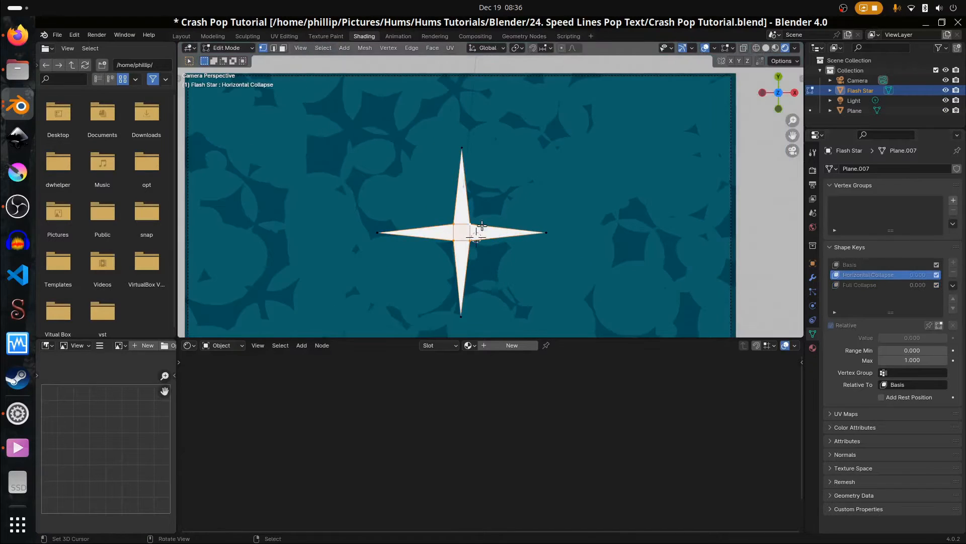
scroll(476, 266, "down", 2)
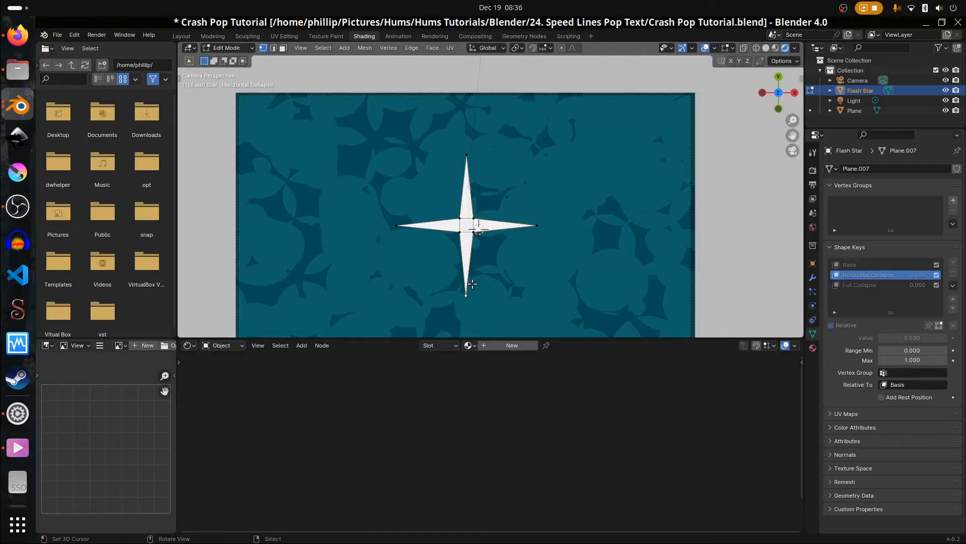
key("g")
key("y")
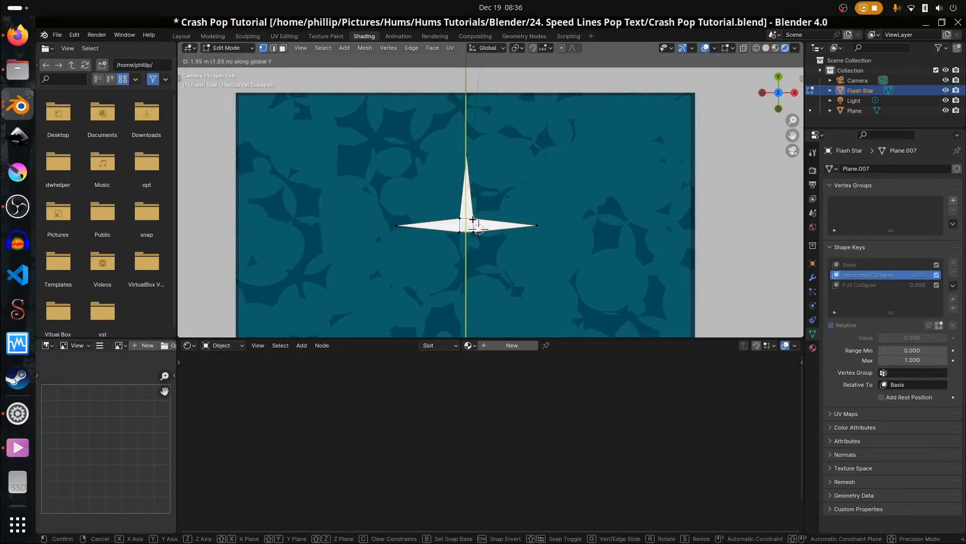
left_click(472, 220)
Move the star's upper tip about -1.84 m along Y into the central square and return to Object Mode.
left_click(477, 155)
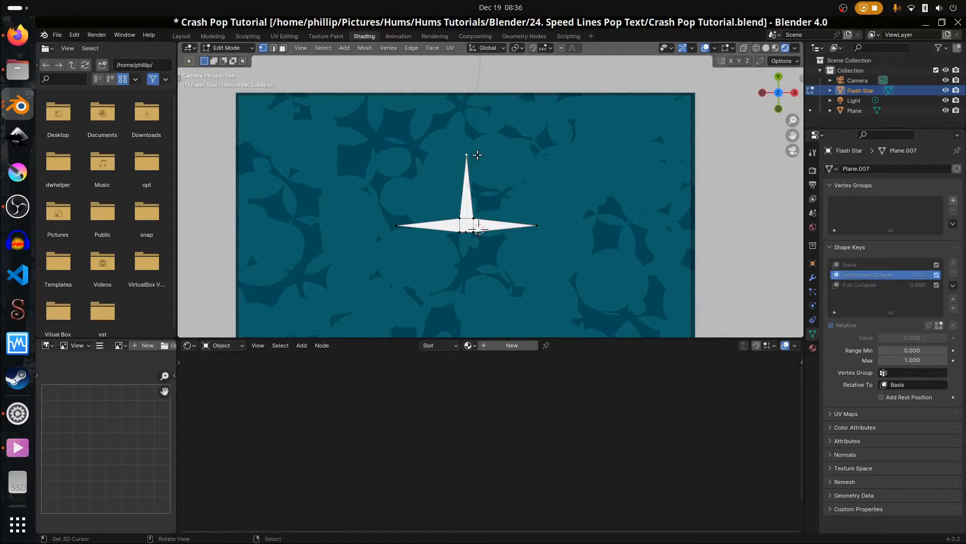
key("g")
key("y")
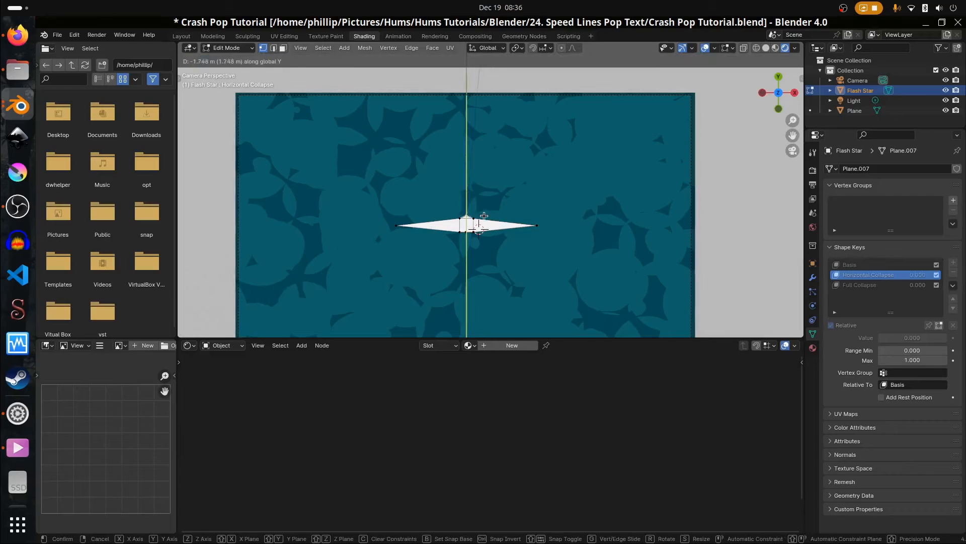
left_click(484, 218)
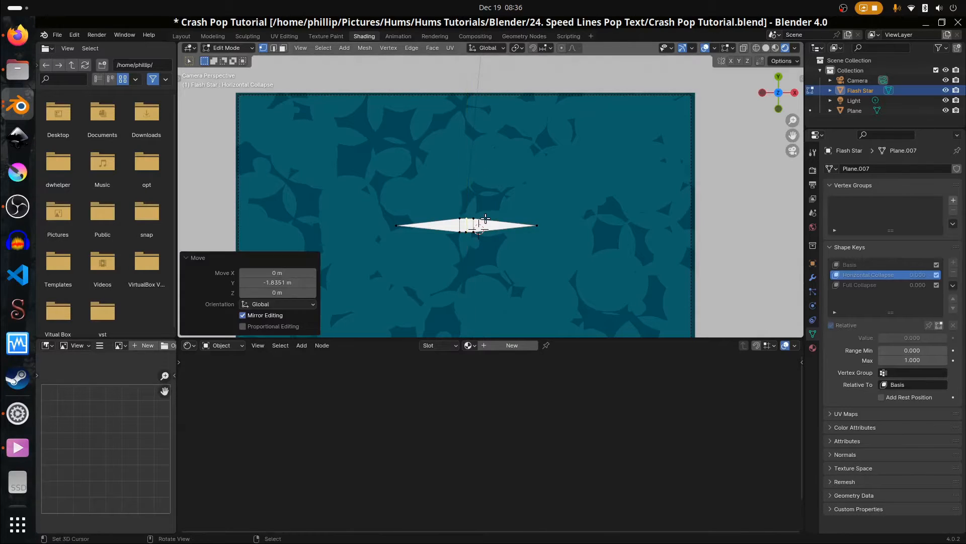
key("Tab")
In Edit Mode on the Full Collapse shape key, move the star's upper tip down along Y to the middle of the central square.
scroll(477, 247, "up", 3)
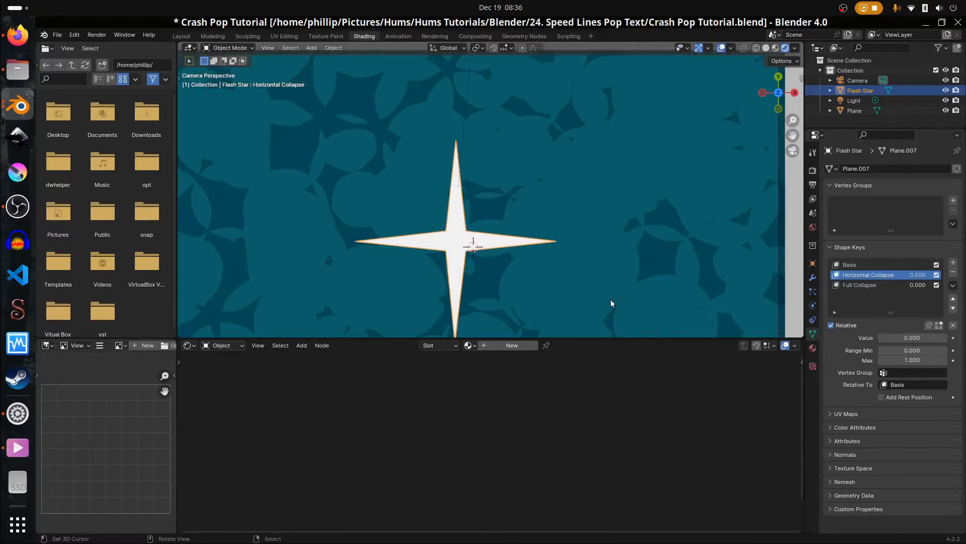
left_click(868, 285)
key("Tab")
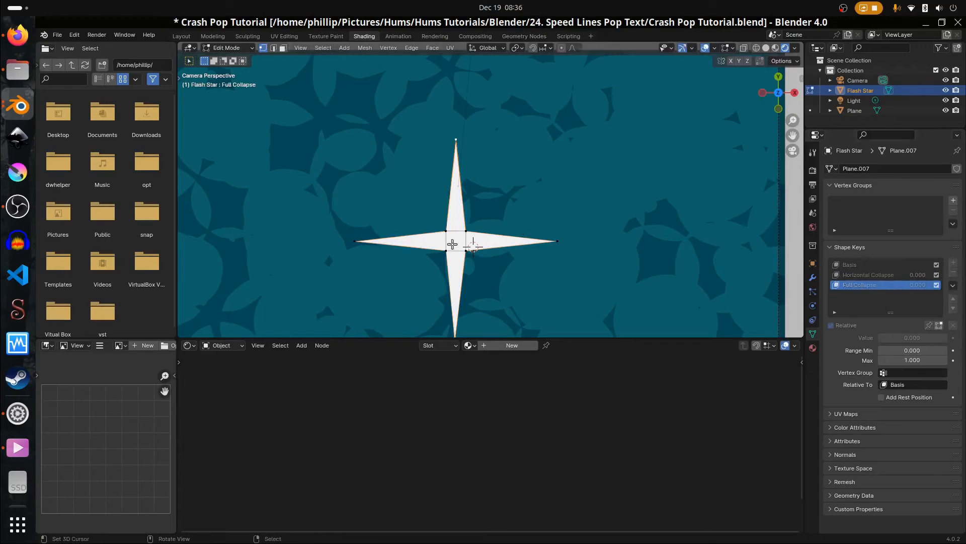
key("g")
key("y")
right_click(469, 164)
key("g")
key("y")
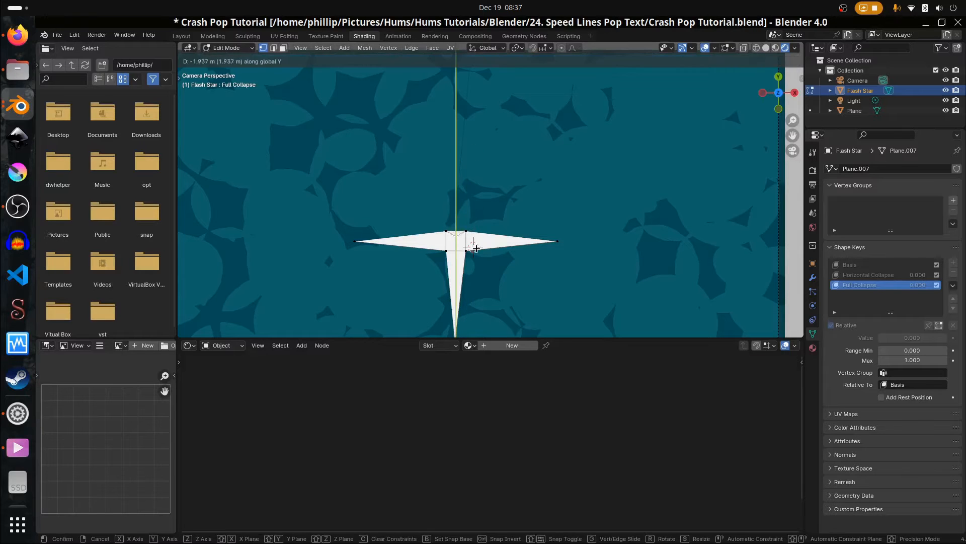
left_click(476, 255)
Move the star's lower tip about 1.95 m along Y to the middle of the central square.
scroll(476, 255, "down", 2)
left_click(468, 291)
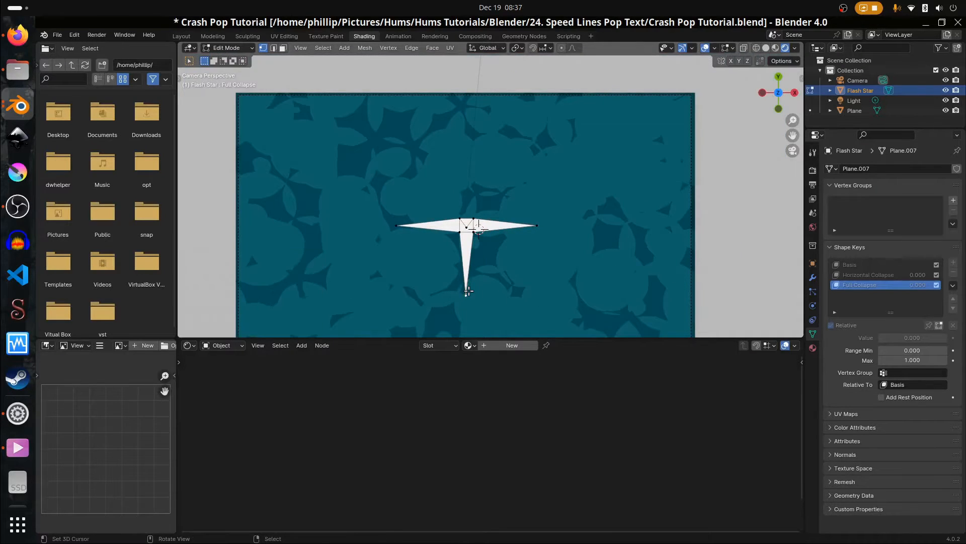
key("g")
key("y")
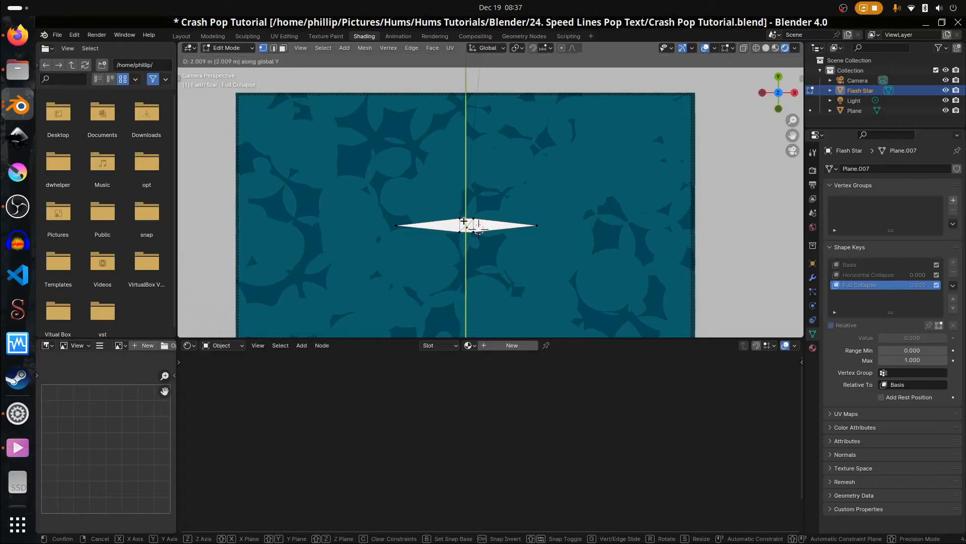
left_click(465, 223)
Nudge the two collapsed tip vertices until they meet at the middle of the central square.
scroll(466, 222, "up", 6)
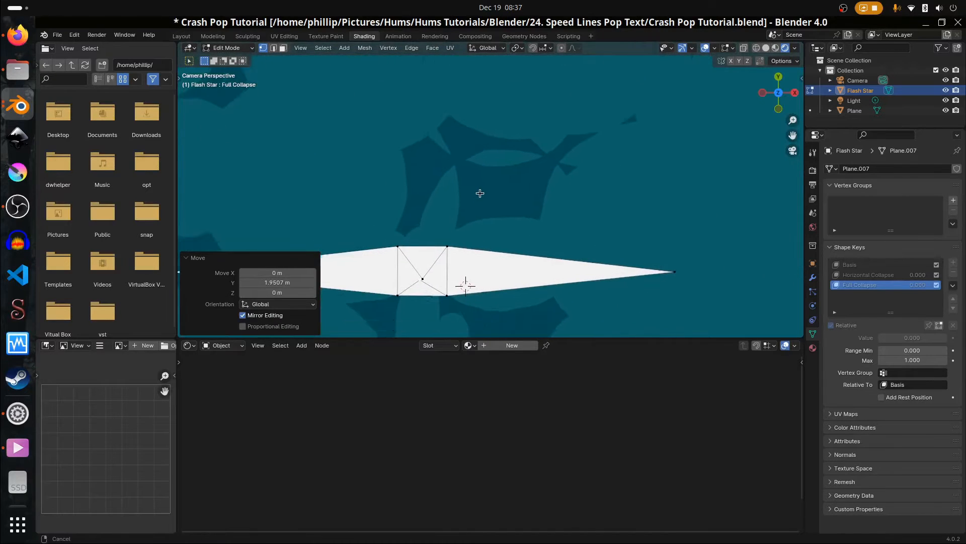
left_click(441, 256)
key("g")
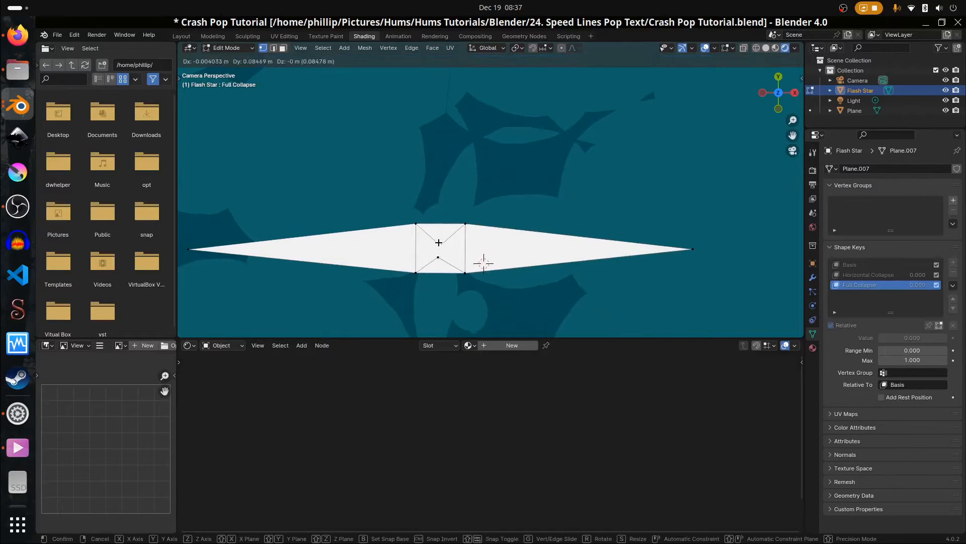
left_click(443, 256)
key("g")
left_click(442, 248)
key("g")
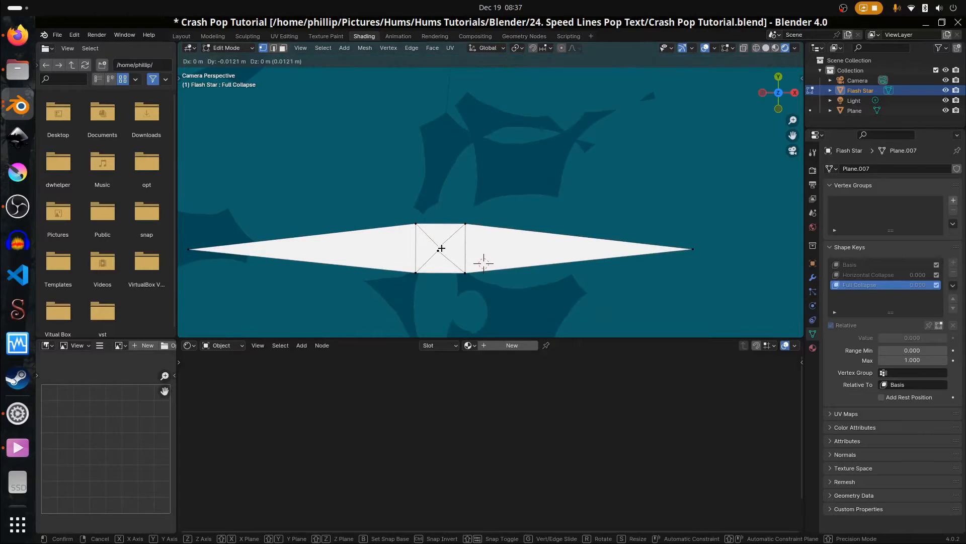
left_click(439, 251)
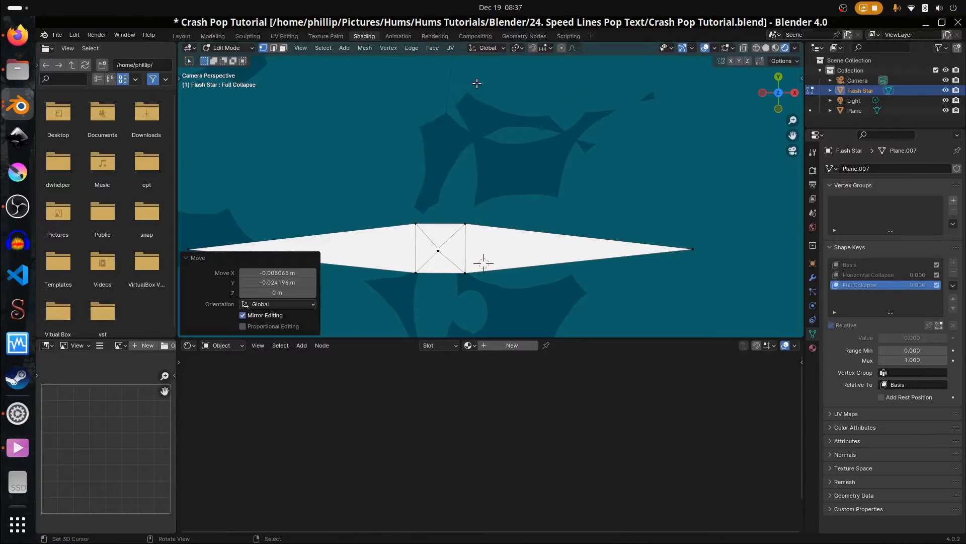
Turn on snapping to vertices and snap the collapsed tip vertex onto its partner at the center.
left_click(535, 49)
left_click(543, 50)
left_click(516, 111)
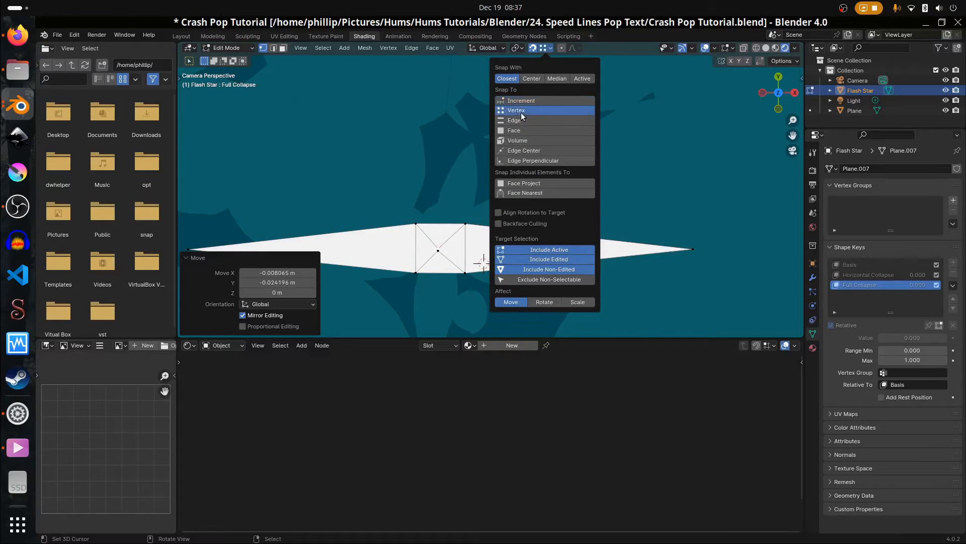
key("g")
left_click(446, 248)
Snap the upper-right and upper-left inner corners of the star onto the center vertex.
right_click(476, 228)
key("g")
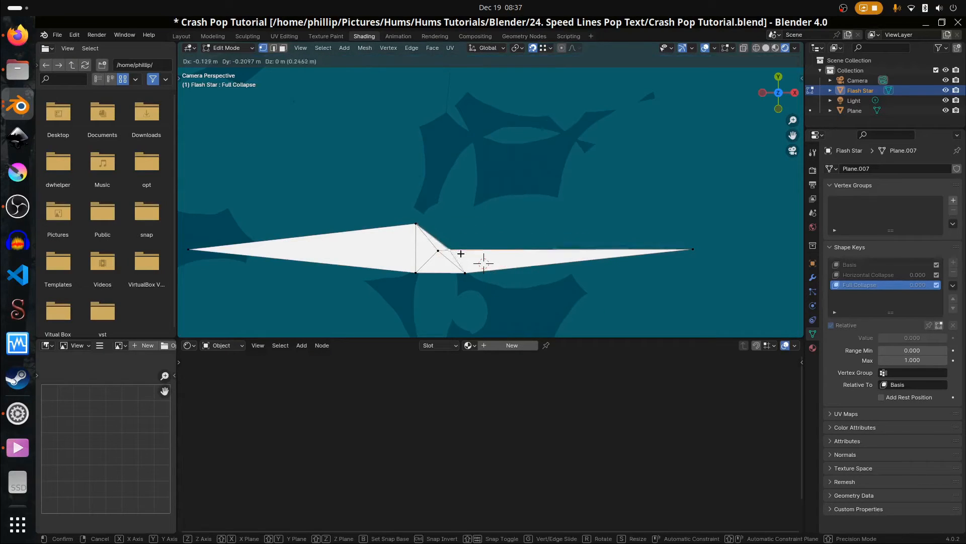
left_click(442, 252)
left_click(416, 224)
key("g")
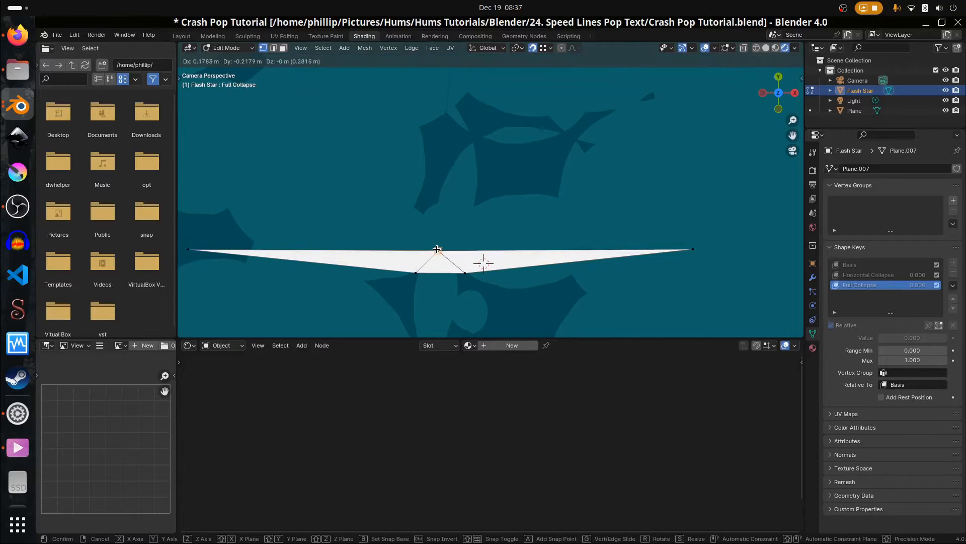
left_click(437, 250)
Snap the lower-left and lower-right inner corners of the star onto the center vertex.
left_click(417, 274)
key("g")
left_click(438, 251)
left_click(465, 273)
key("g")
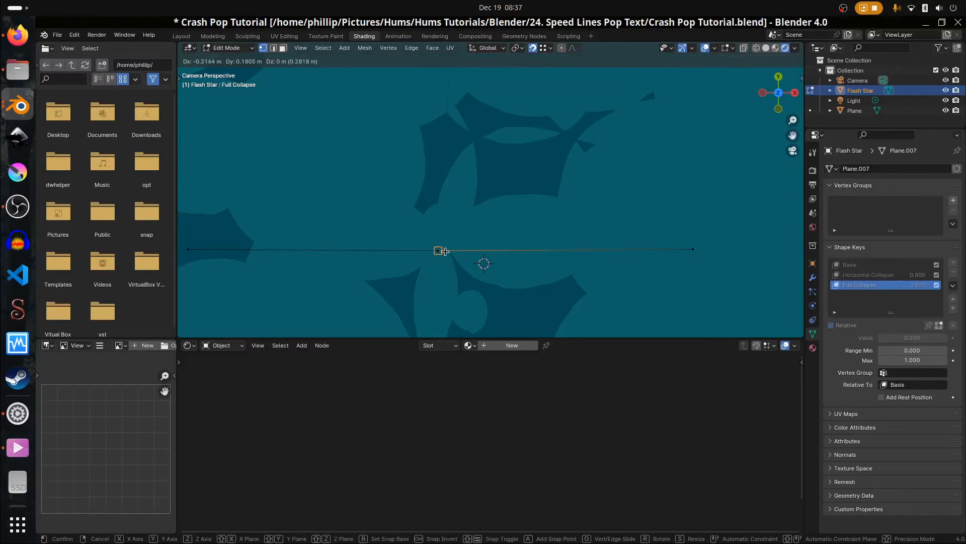
left_click(445, 251)
scroll(505, 251, "down", 2)
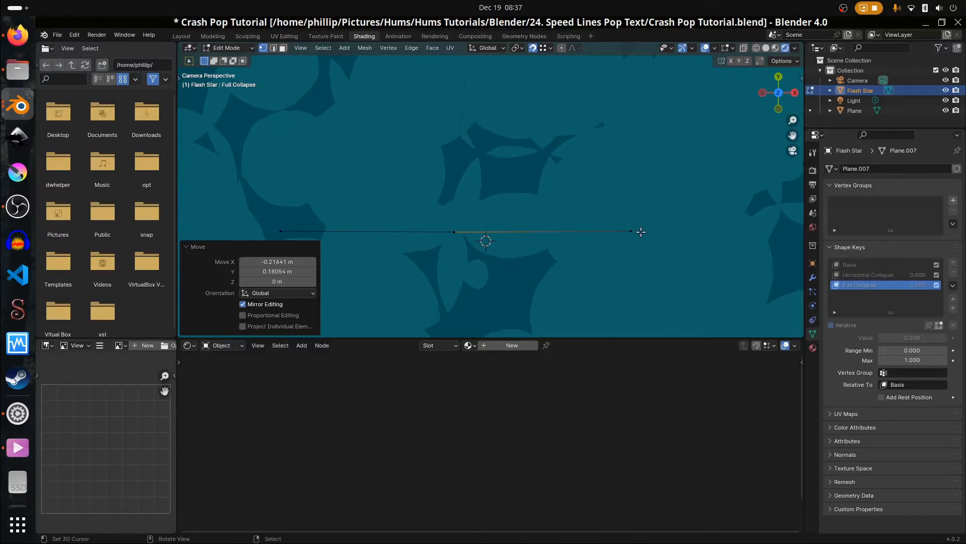
Leave Edit Mode, preview the star's Full Collapse and Horizontal Collapse shape keys by varying their values, and switch to the Layout workspace.
scroll(520, 235, "down", 2)
key("Tab")
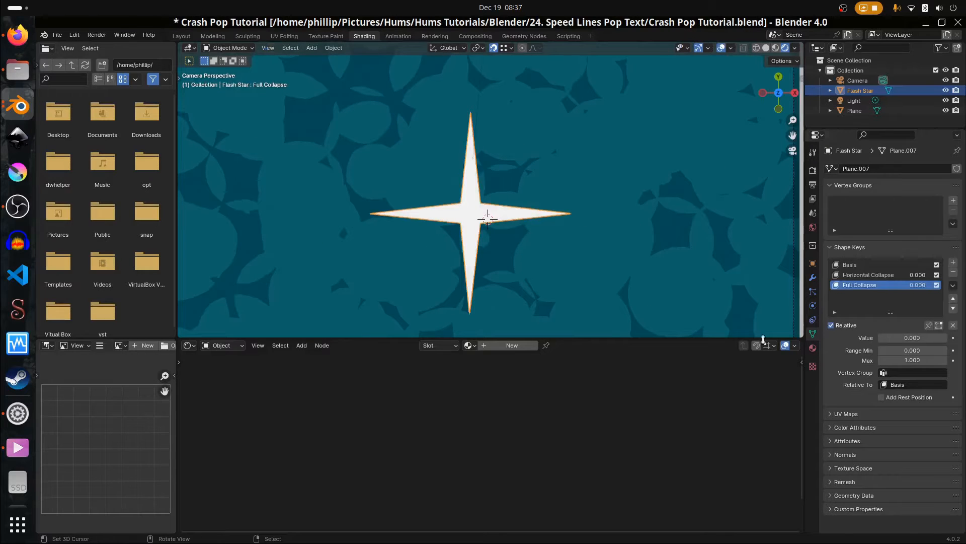
left_click_drag(906, 338, 878, 338)
left_click(878, 277)
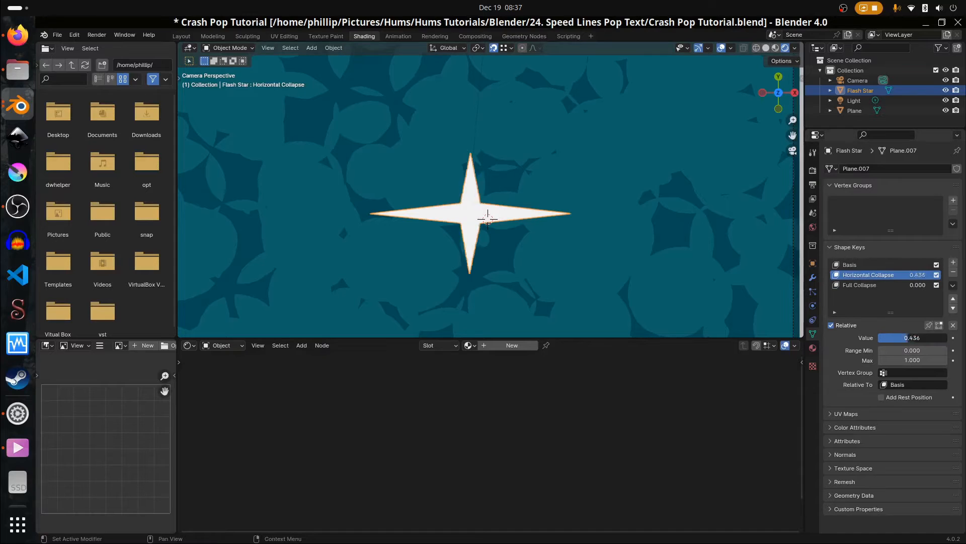
scroll(468, 276, "down", 3)
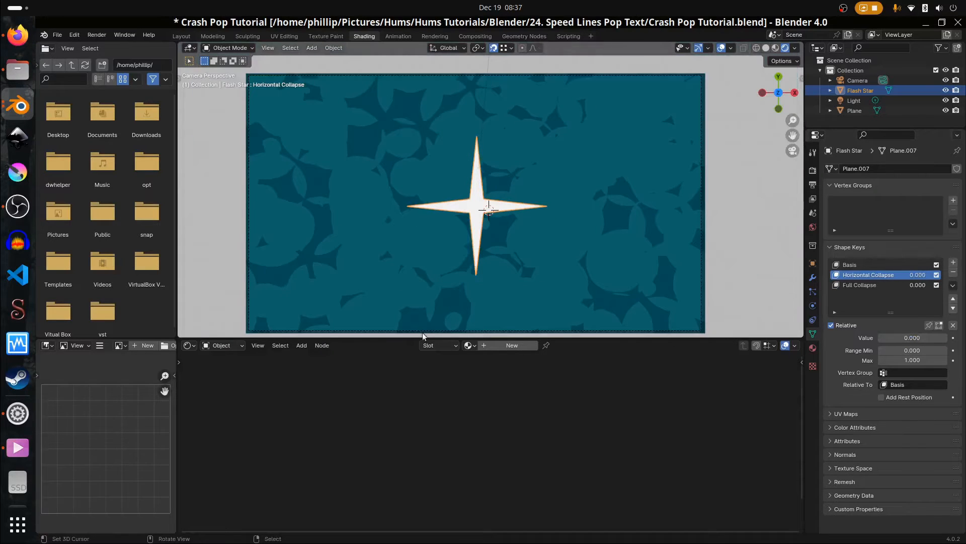
left_click(186, 37)
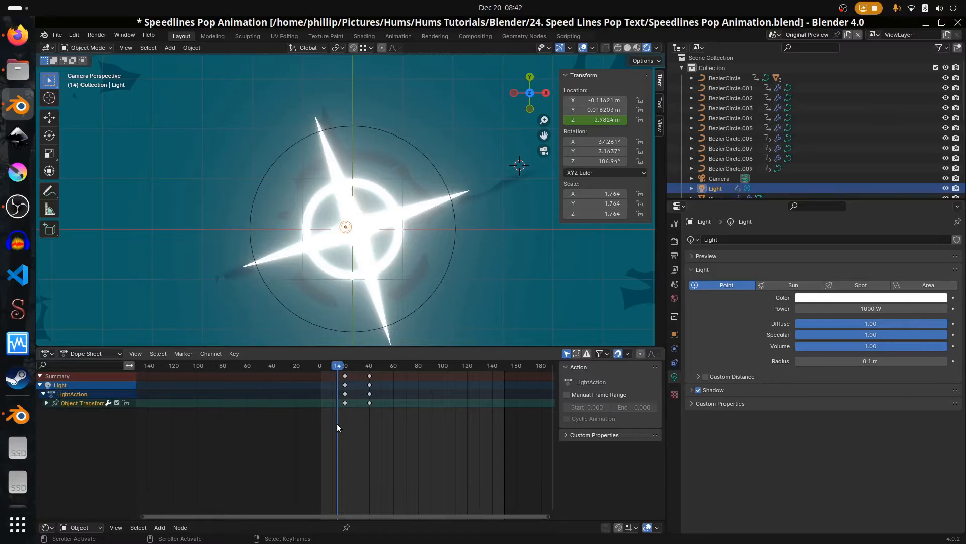
Scrub through the early frames of the Speedlines Pop Animation scene to examine how the star collapses while the ring expands.
mouse_move(337, 423)
left_mouse_down()
mouse_move(353, 422)
mouse_move(337, 420)
left_mouse_up()
mouse_move(331, 387)
left_mouse_down()
mouse_move(322, 387)
mouse_move(341, 389)
left_mouse_up()
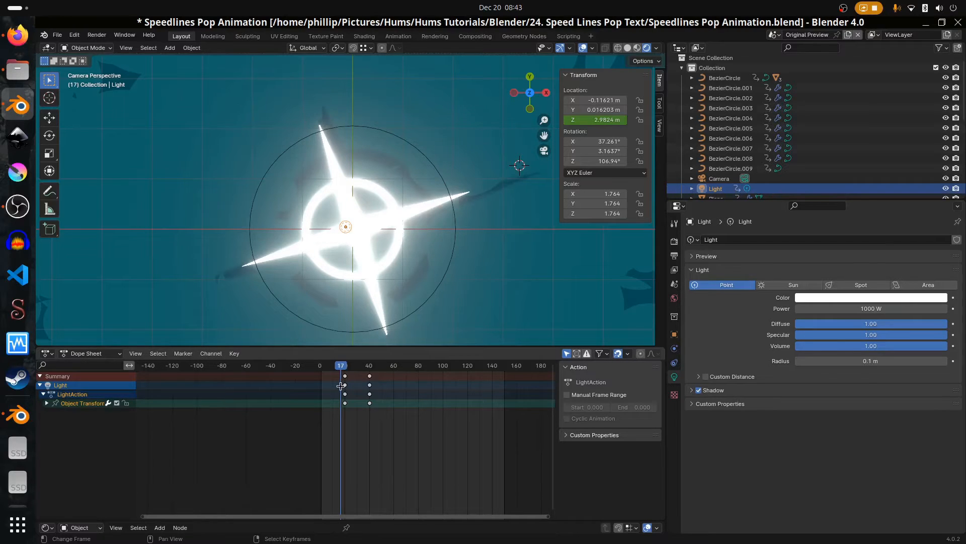
mouse_move(341, 385)
left_mouse_down()
mouse_move(353, 386)
mouse_move(340, 386)
left_mouse_up()
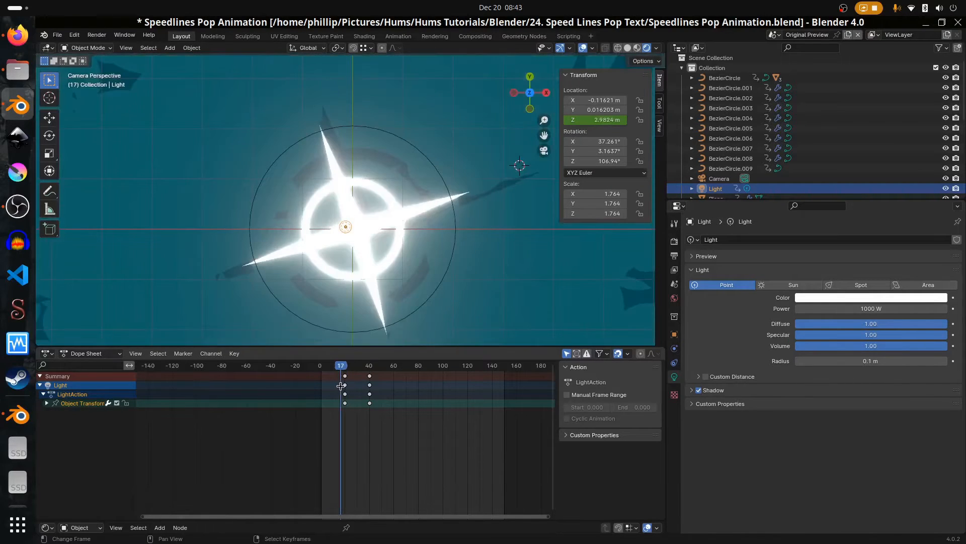
left_click_drag(341, 423, 356, 425)
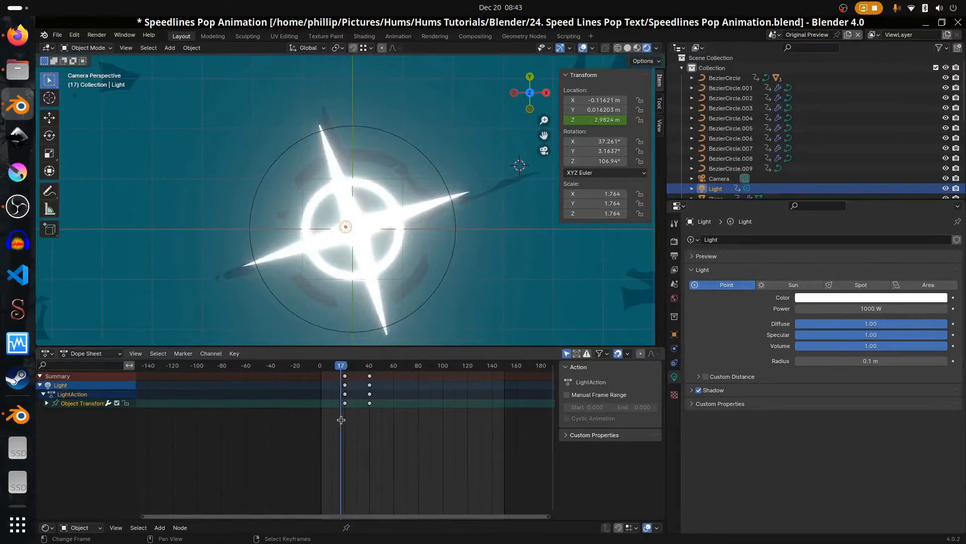
left_click_drag(341, 420, 347, 421)
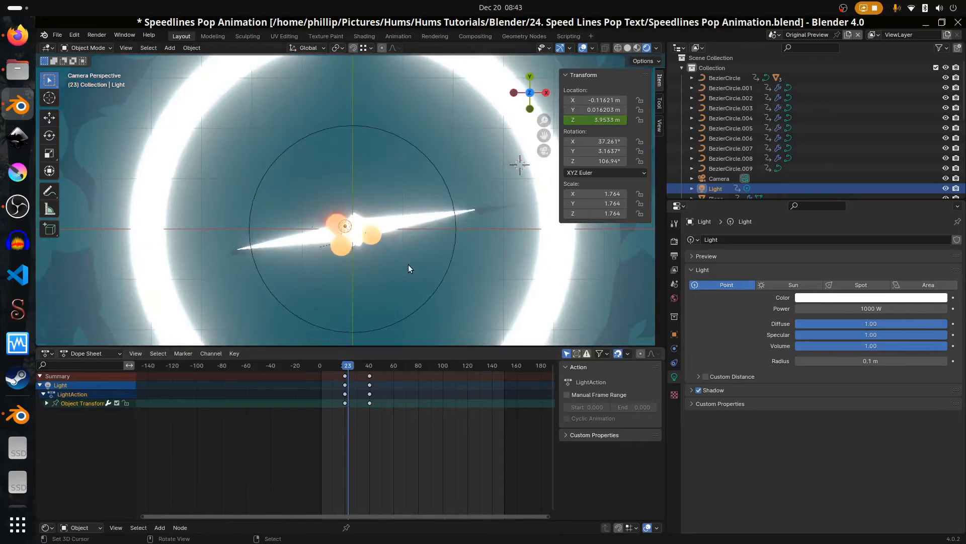
scroll(408, 269, "down", 3)
mouse_move(356, 385)
left_mouse_down()
mouse_move(367, 392)
mouse_move(346, 393)
left_mouse_up()
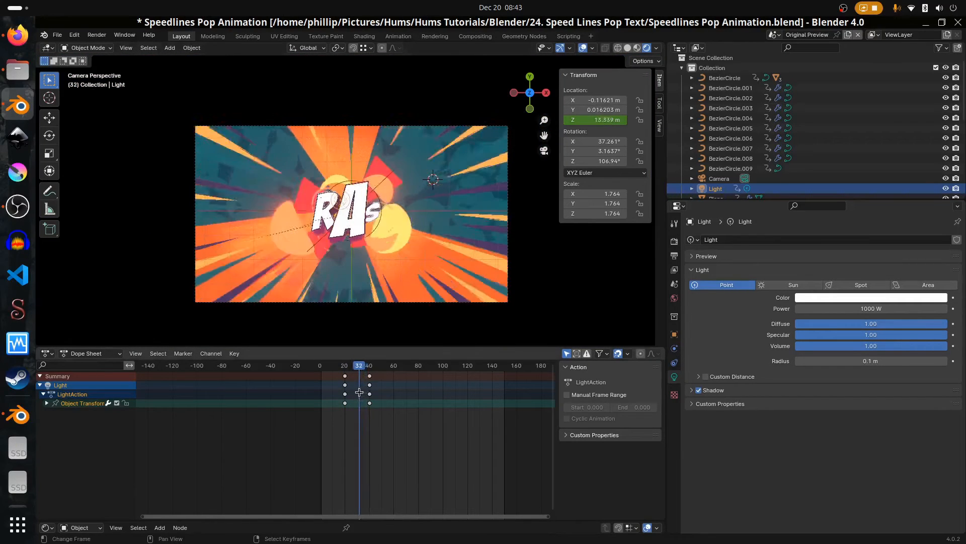
Select the glowing ring and examine from an angled view how its scale and bevel depth are animated.
left_click(372, 231)
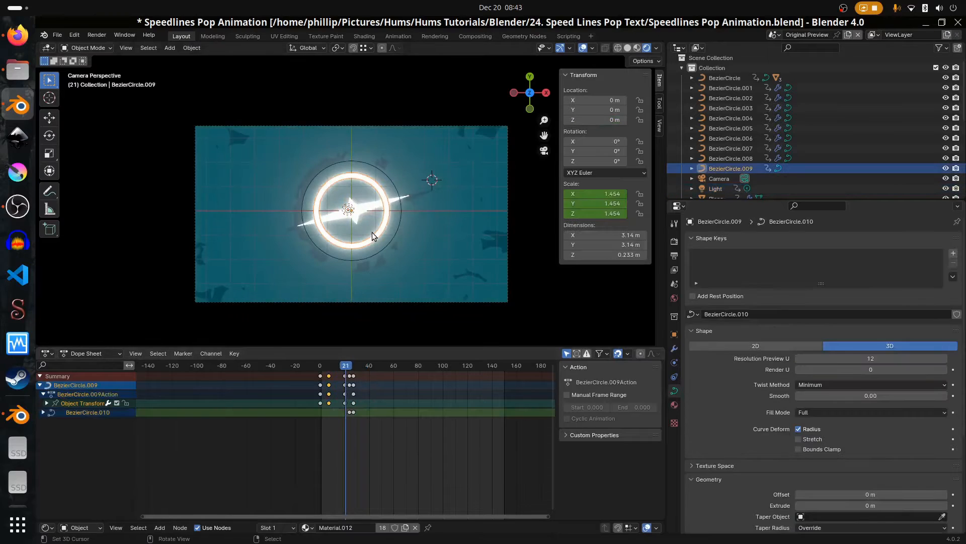
middle_click_drag(382, 258, 371, 294)
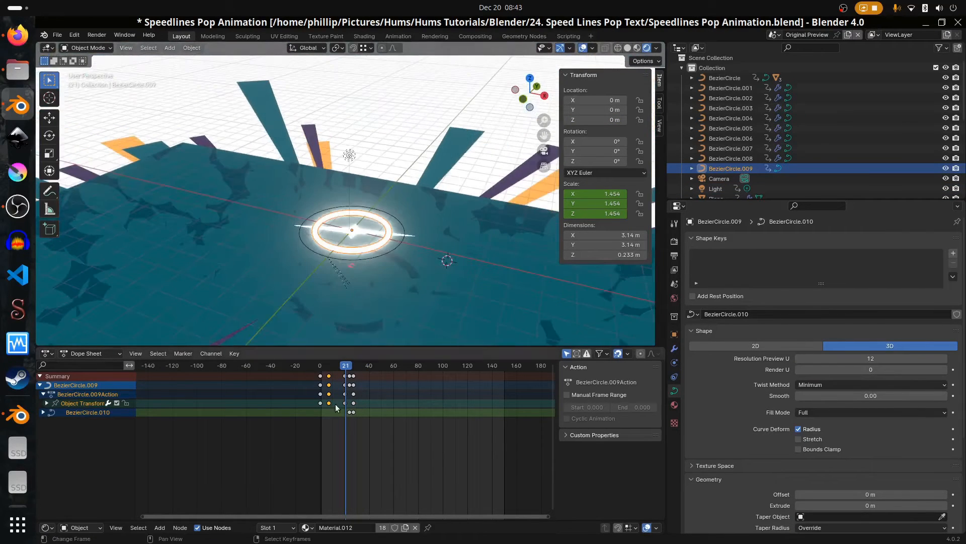
left_click_drag(336, 407, 351, 413)
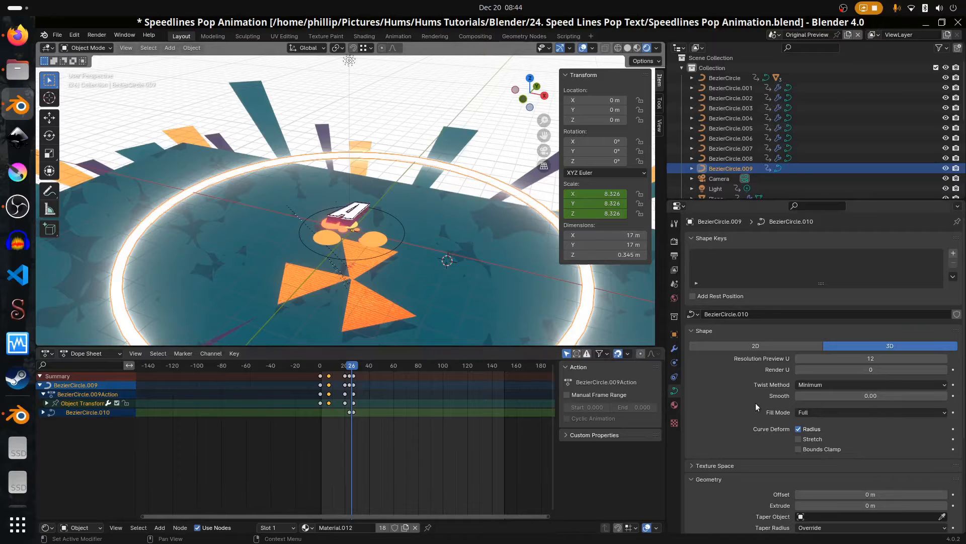
scroll(756, 403, "down", 5)
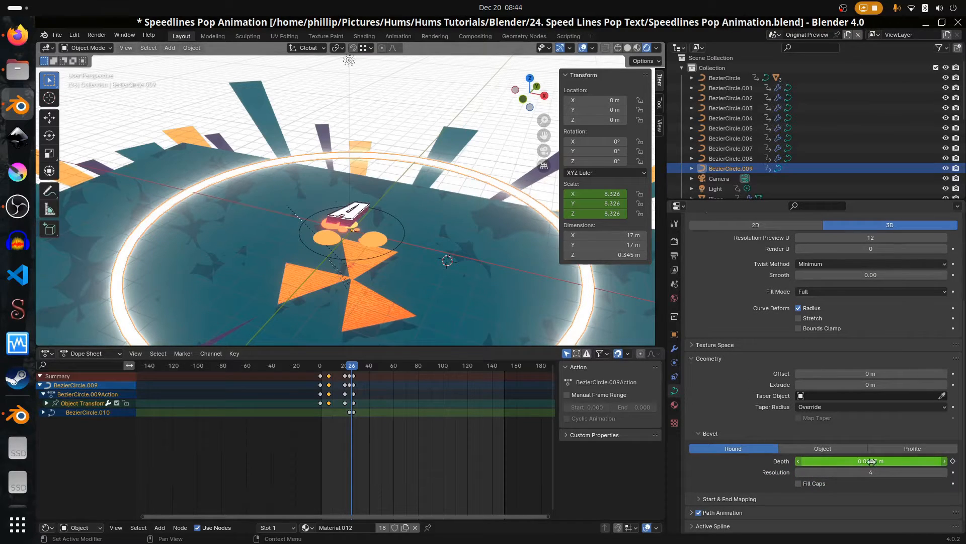
left_click_drag(354, 444, 346, 443)
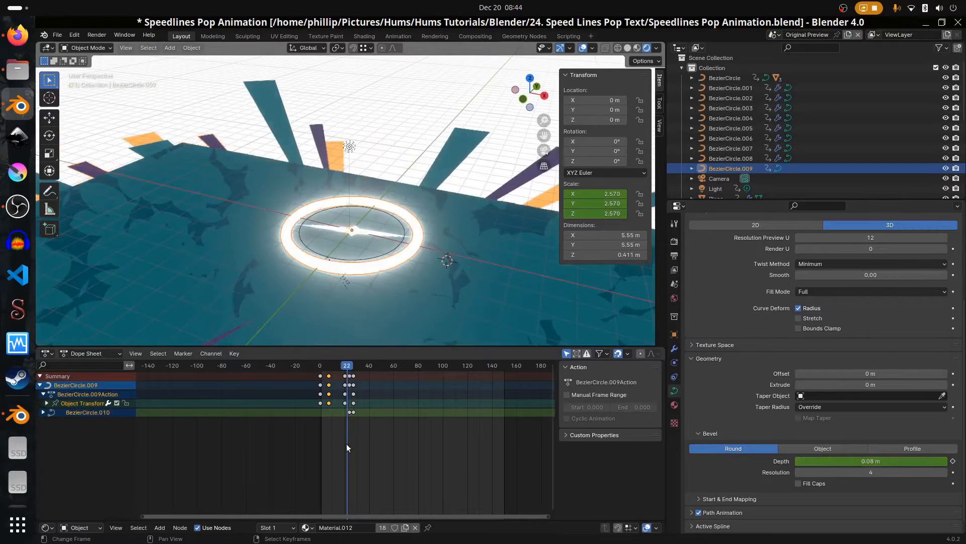
Inspect the ring's emission material, the output settings and the EEVEE Bloom setting.
left_click(674, 405)
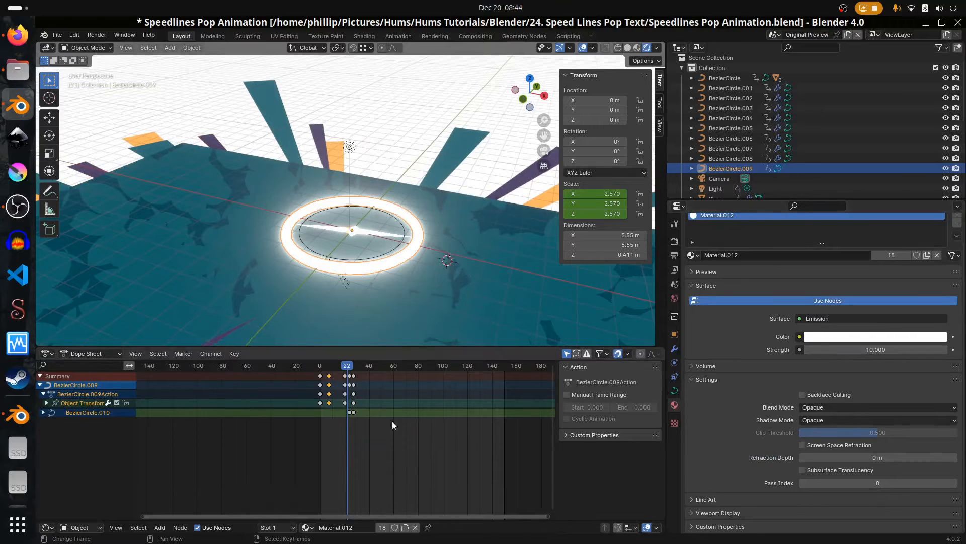
left_click_drag(350, 447, 348, 443)
left_click(675, 244)
left_click(674, 255)
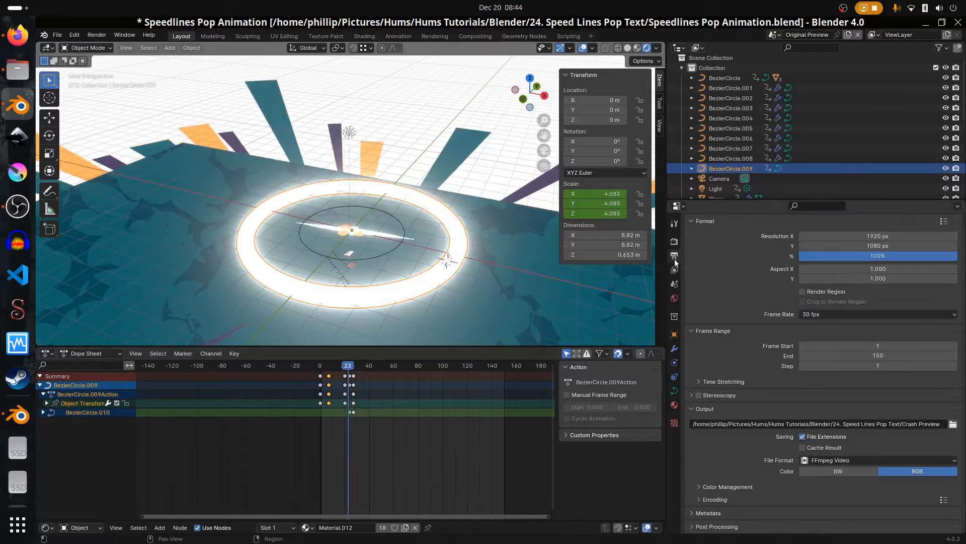
left_click(675, 242)
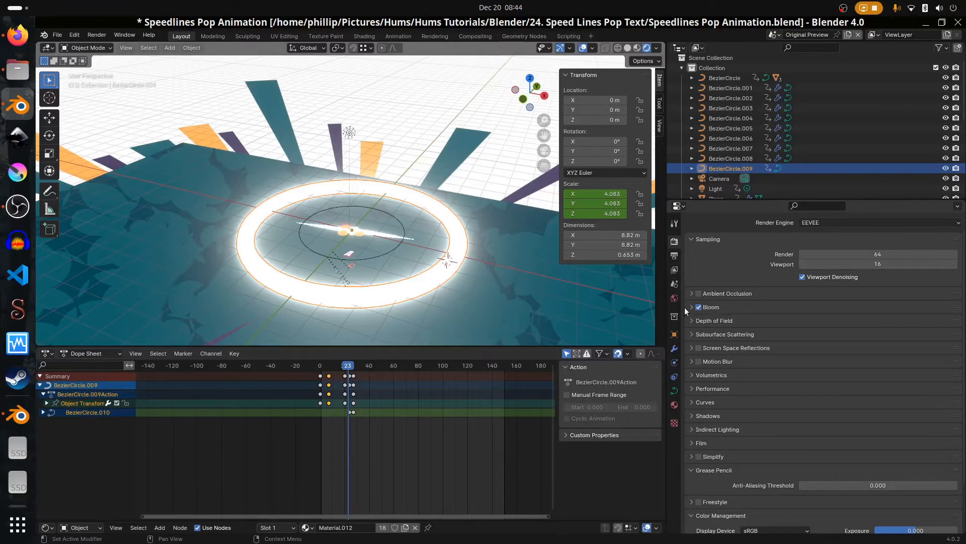
Select the light above the ring and scrub through its keyframes in the camera view to examine its Z location animation.
mouse_move(348, 379)
left_mouse_down()
mouse_move(326, 385)
mouse_move(356, 396)
mouse_move(344, 397)
left_mouse_up()
left_click(350, 158)
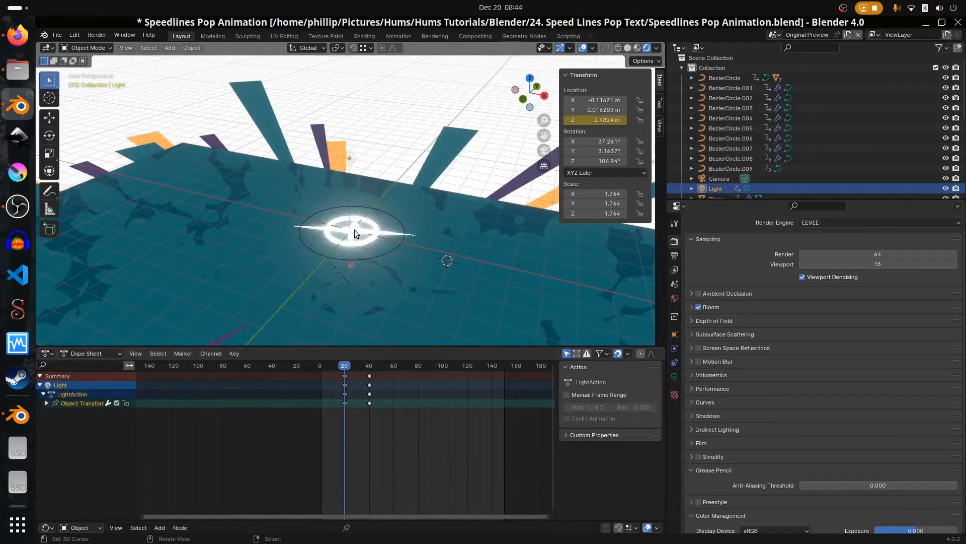
key("KP_0")
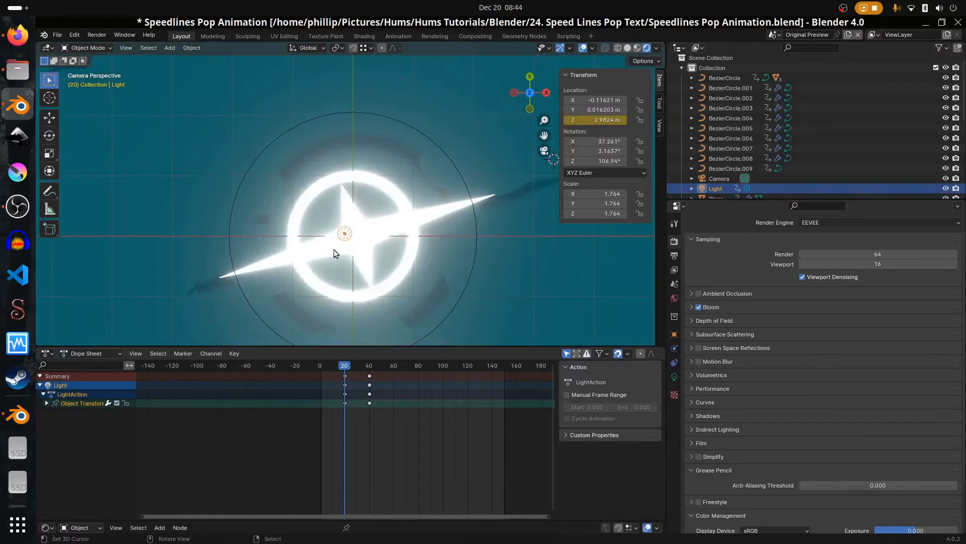
left_click_drag(351, 391, 344, 394)
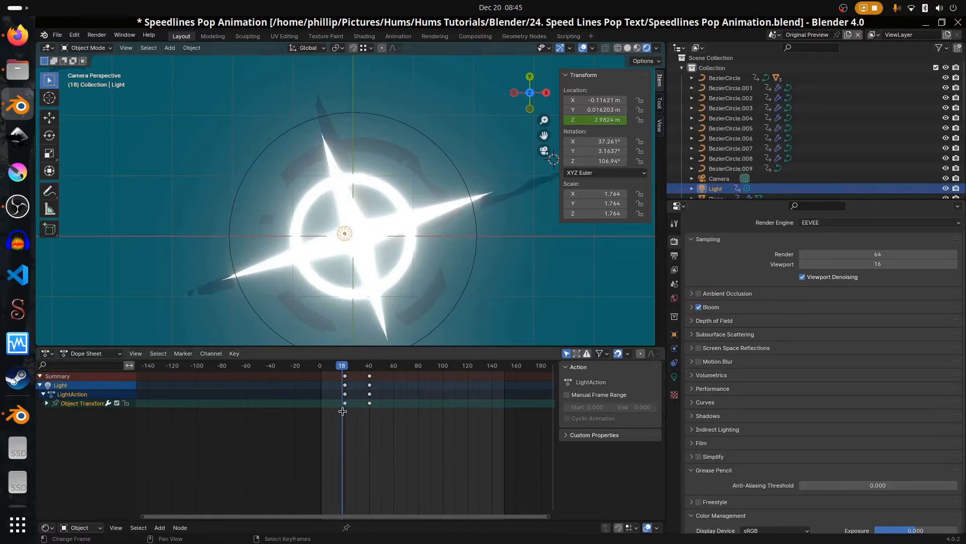
mouse_move(343, 409)
left_mouse_down()
mouse_move(320, 410)
mouse_move(355, 412)
mouse_move(314, 407)
mouse_move(371, 414)
mouse_move(319, 409)
mouse_move(358, 412)
left_mouse_up()
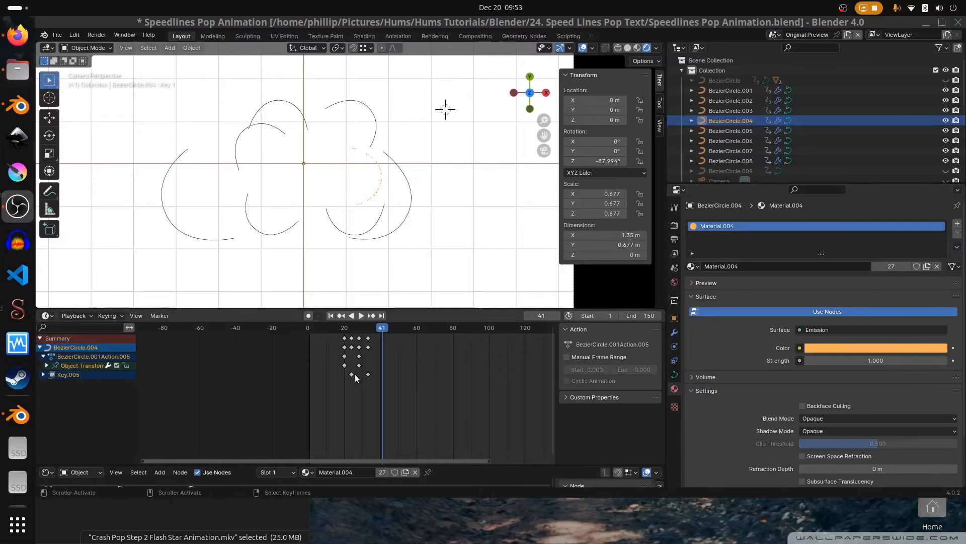
Scrub back to frame 29 and select the explosion circles one after another to examine their shapes and keyframes.
left_click_drag(380, 391, 360, 393)
scroll(294, 261, "up", 2)
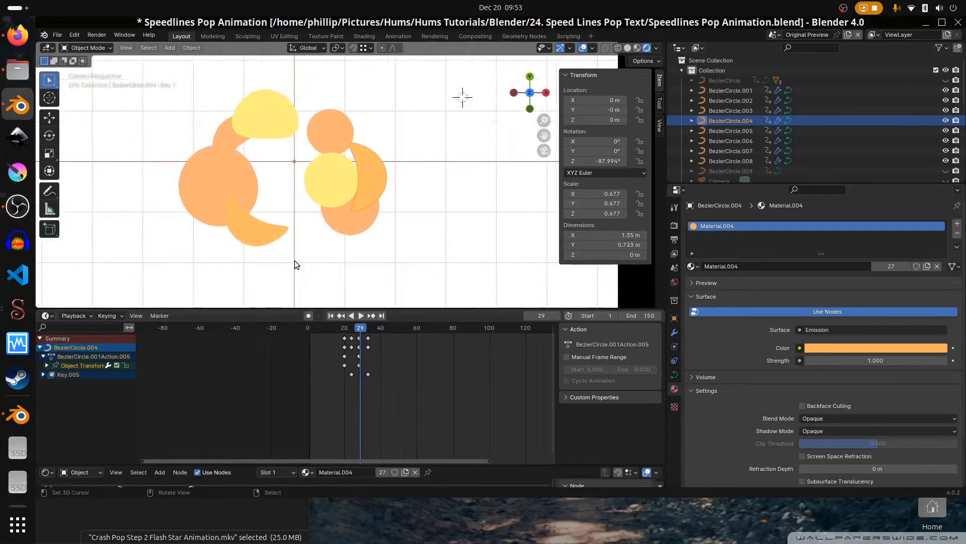
right_click(319, 179)
right_click(223, 175)
right_click(240, 107)
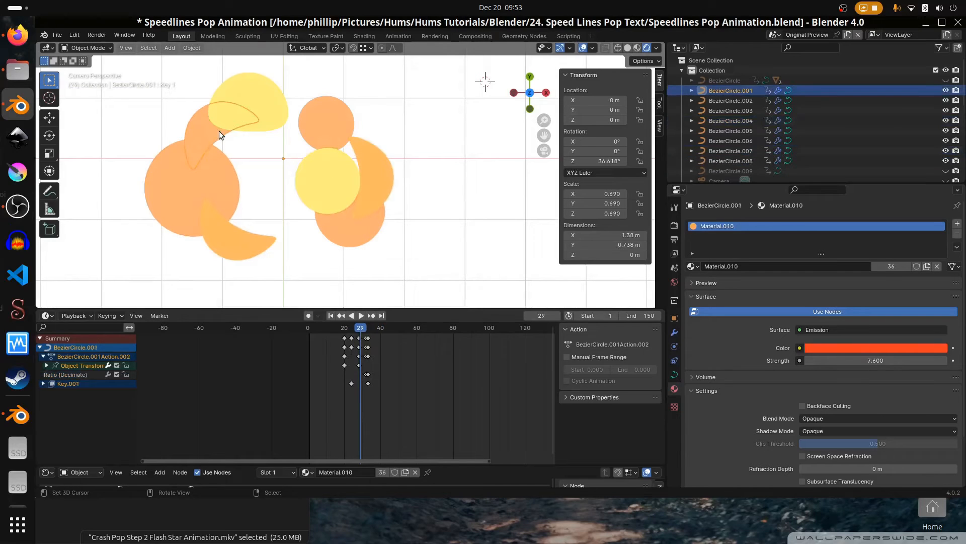
right_click(324, 180)
right_click(315, 132)
right_click(331, 182)
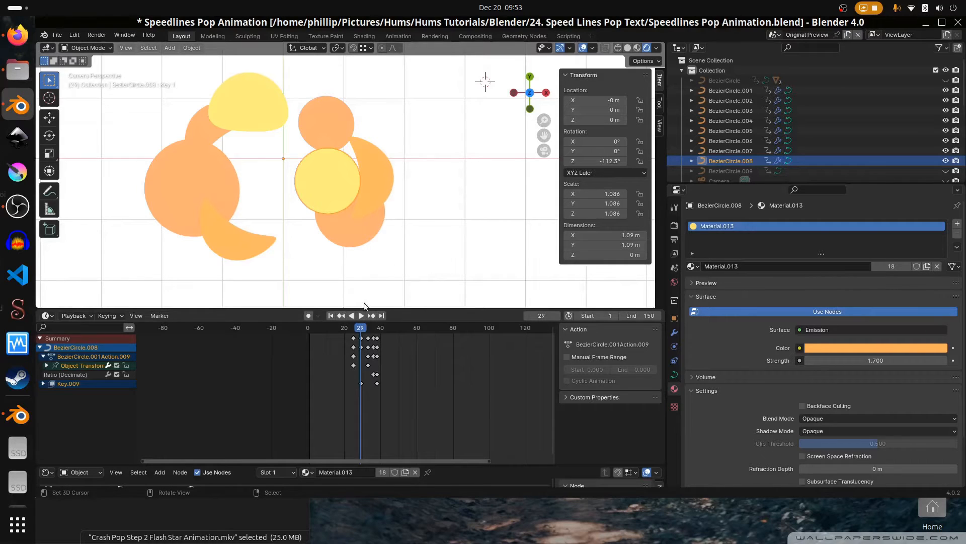
Play and scrub through the keyframes of the yellow circle to examine how it grows and deforms into a crescent.
key("Up")
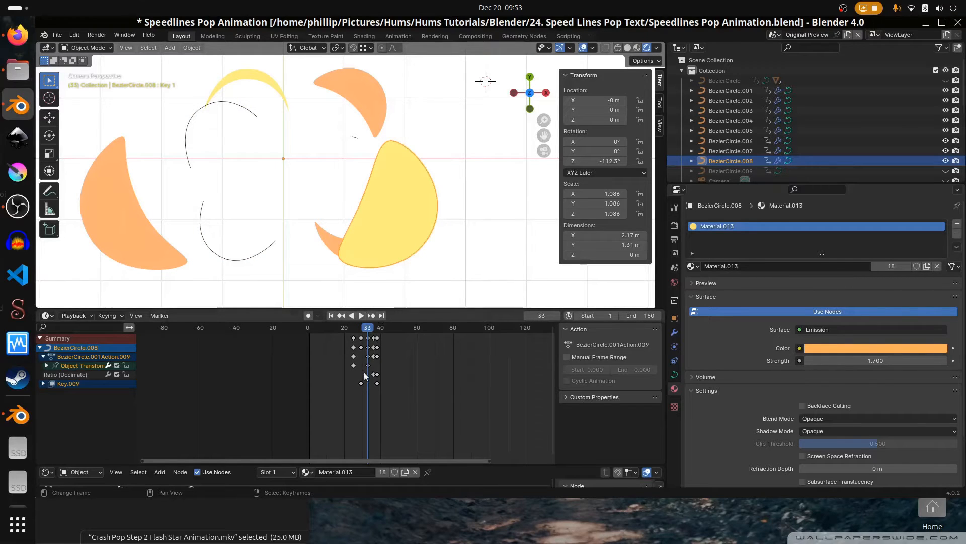
mouse_move(364, 373)
left_mouse_down()
mouse_move(356, 376)
mouse_move(381, 379)
mouse_move(343, 385)
mouse_move(369, 386)
mouse_move(355, 385)
left_mouse_up()
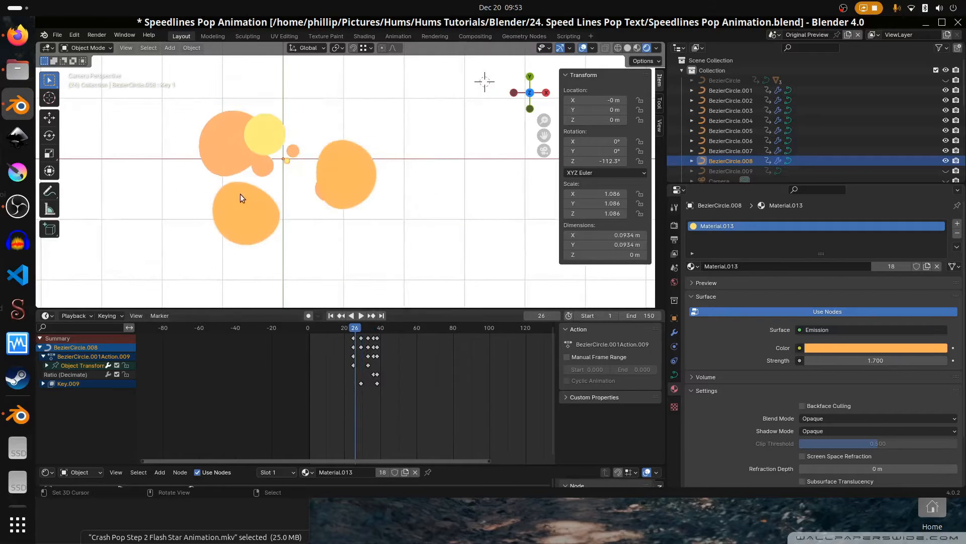
key("space")
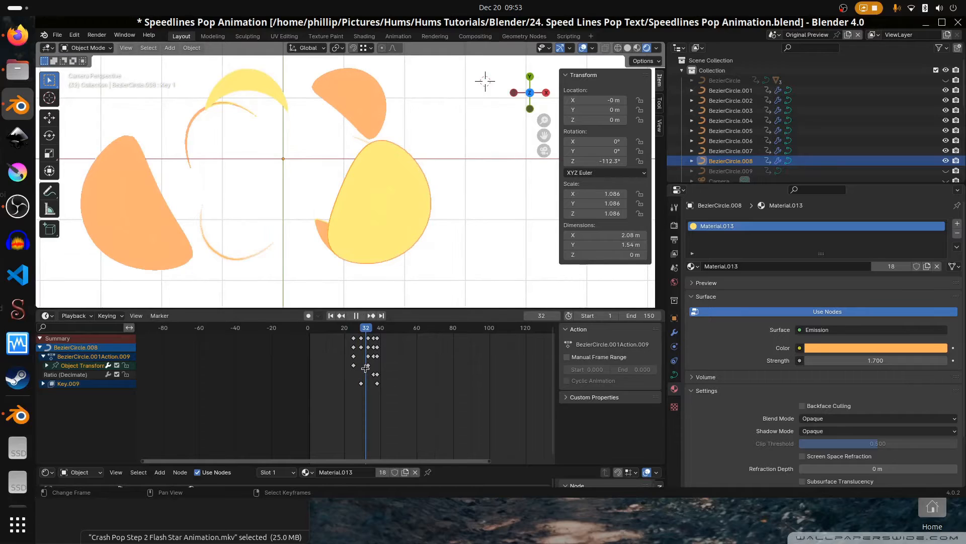
mouse_move(365, 368)
left_mouse_down()
mouse_move(354, 368)
mouse_move(367, 369)
left_mouse_up()
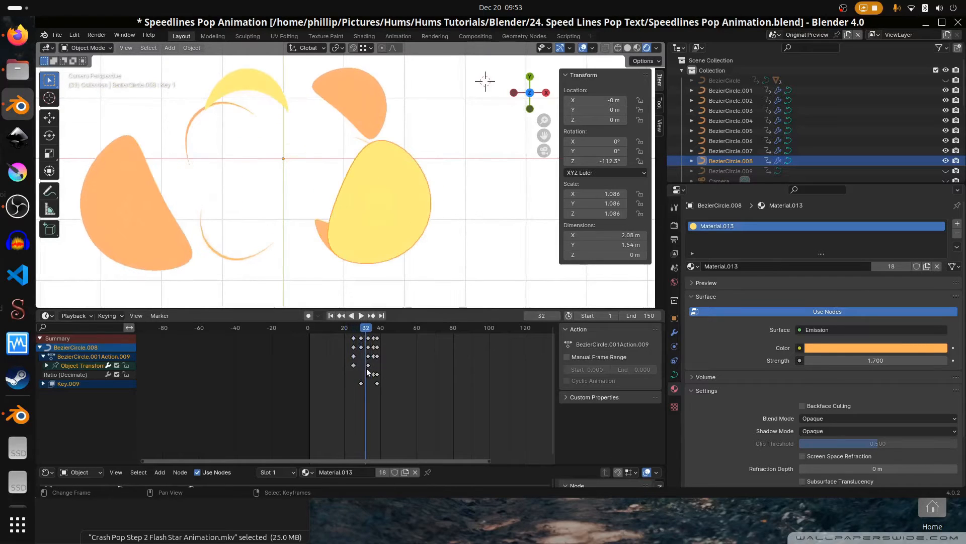
Edit the Basis shape key of the yellow circle and move its lowest control point onto the topmost one to form a crescent.
left_click(674, 375)
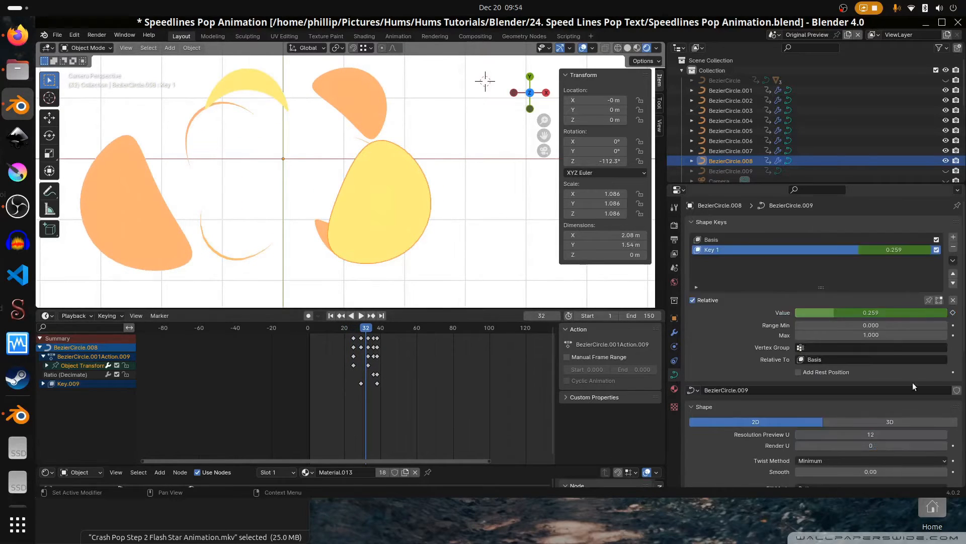
left_click(712, 239)
left_click(380, 235)
left_click(413, 221)
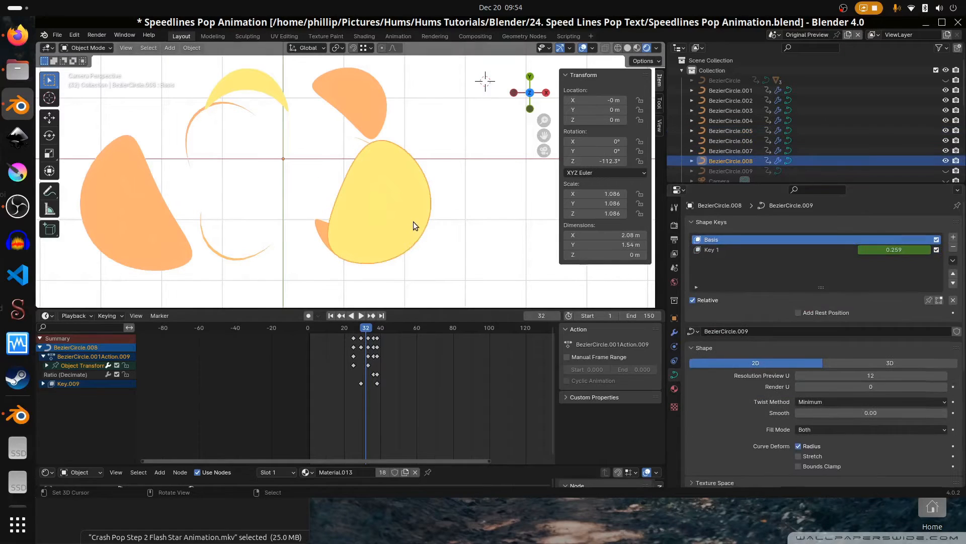
key("Tab")
scroll(431, 231, "up", 2)
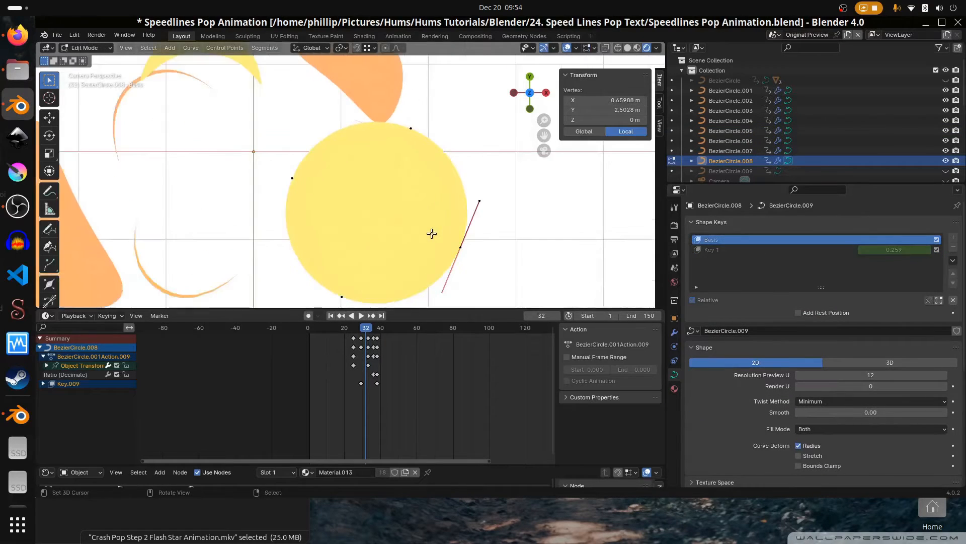
scroll(347, 282, "down", 1)
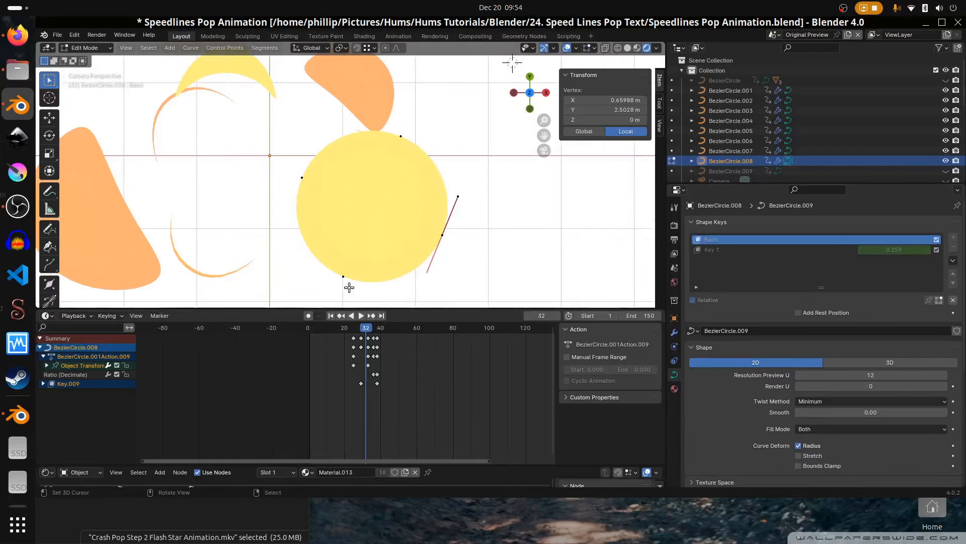
left_click(345, 284)
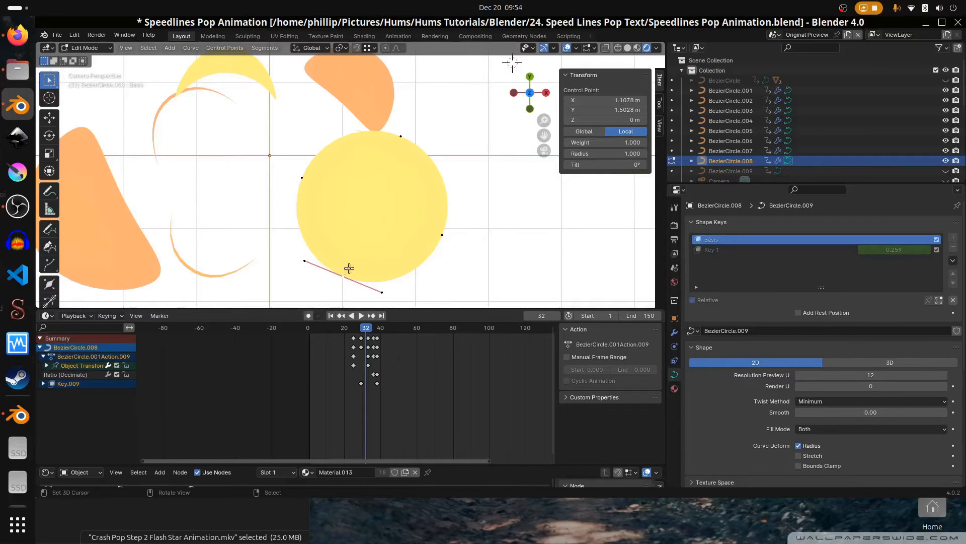
key("g")
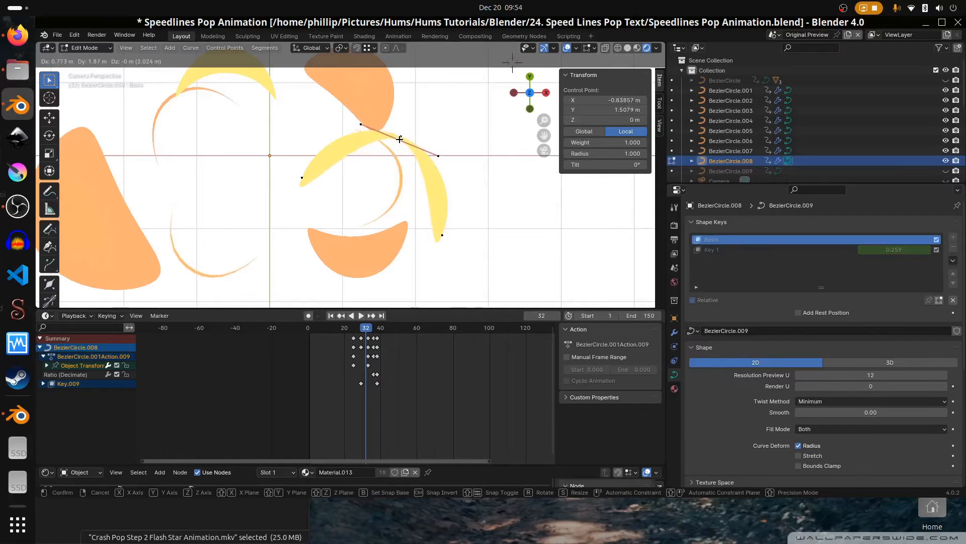
left_click(400, 137)
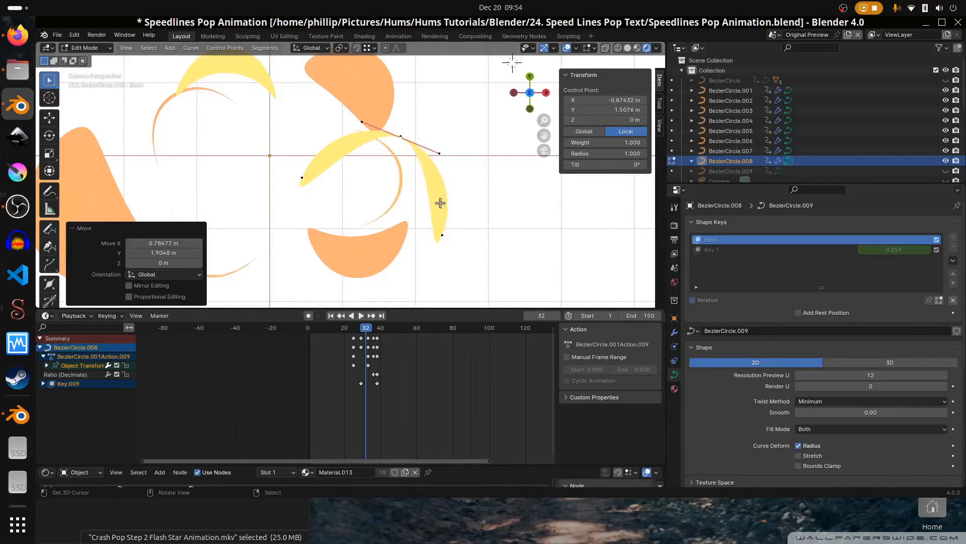
Undo the control point move on the yellow circle, leave edit mode and scrub through its growth and deformation into a crescent.
key("ctrl+z")
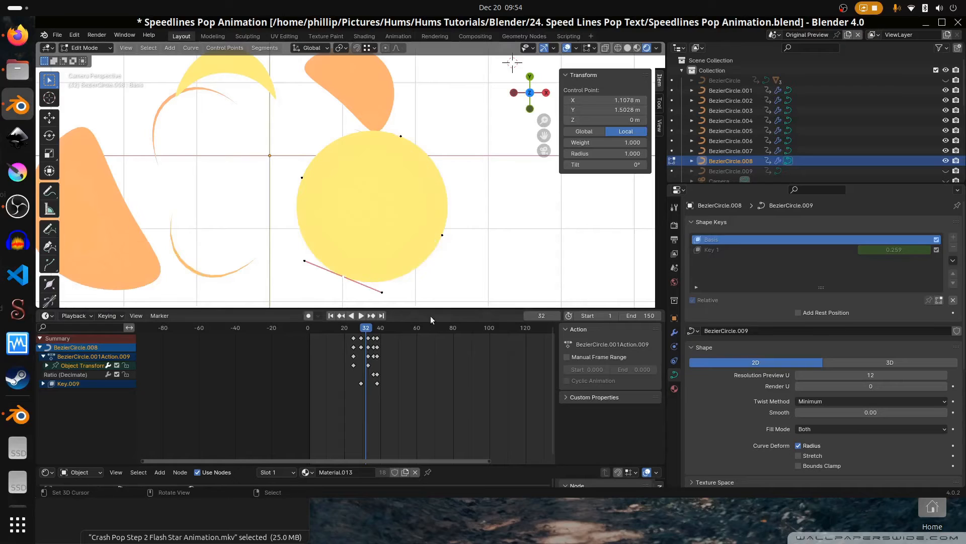
key("Tab")
key("space")
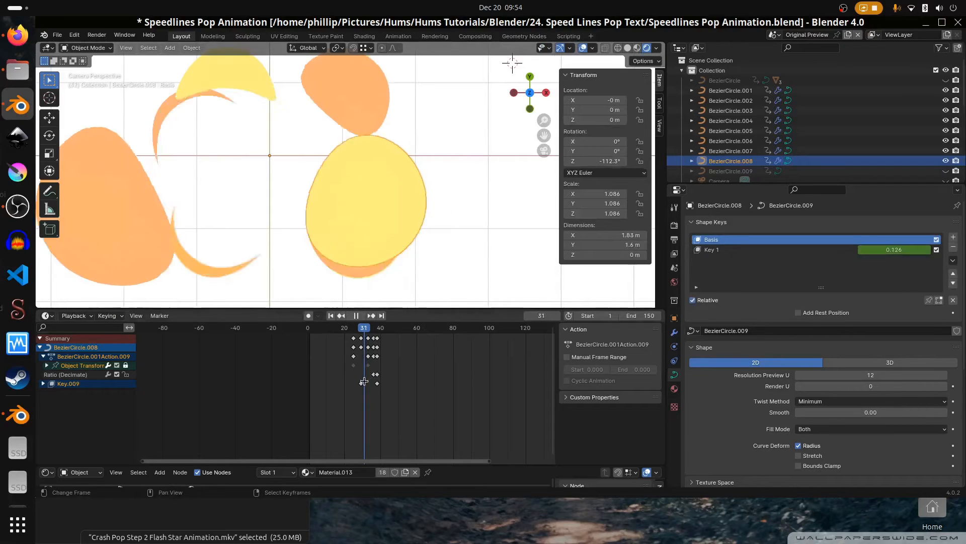
left_click_drag(382, 387, 354, 387)
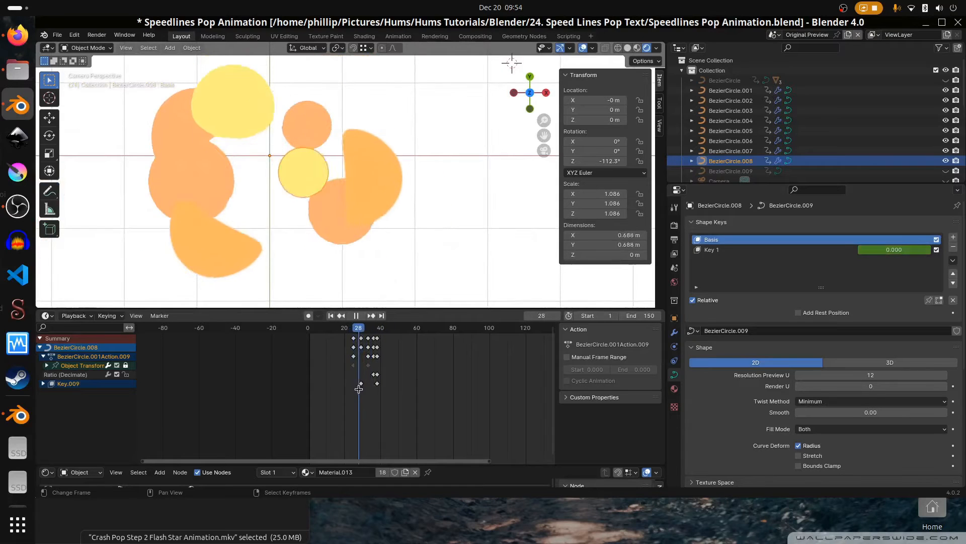
key("space")
left_click(125, 365)
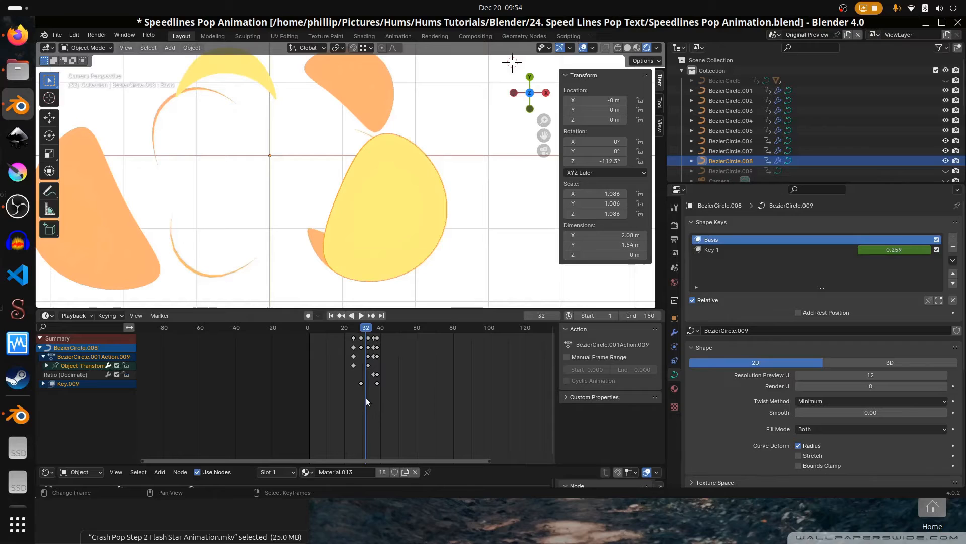
key("space")
key("space")
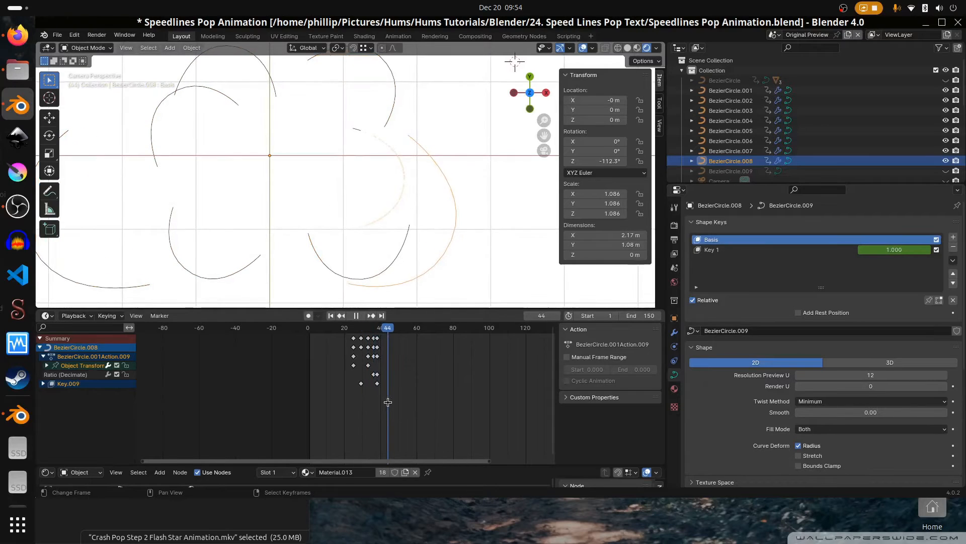
Select the small crescent's thin leftover line beside the yellow circle's outline and examine it up close and at frame 39.
scroll(410, 202, "up", 3)
middle_click_drag(439, 215, 358, 230, "shift")
scroll(429, 231, "up", 5)
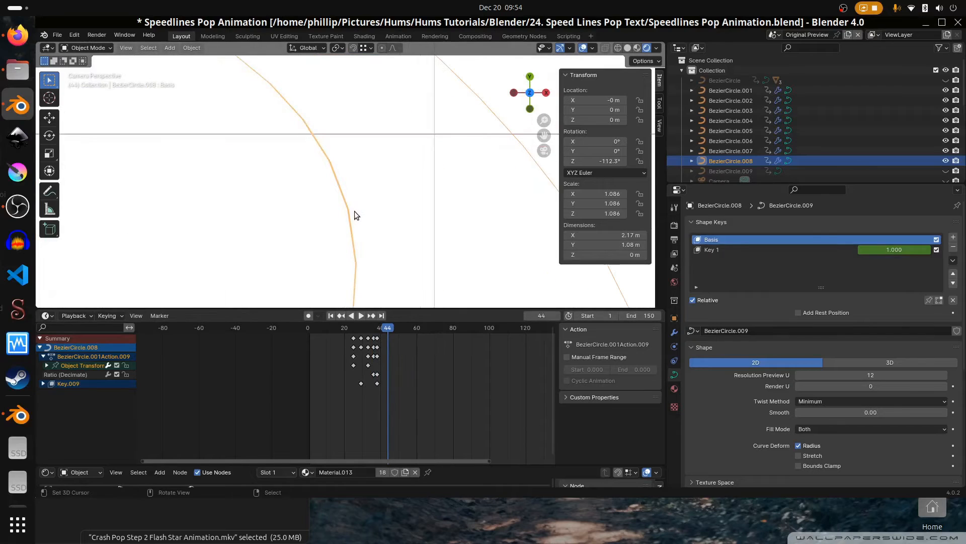
left_click(353, 218)
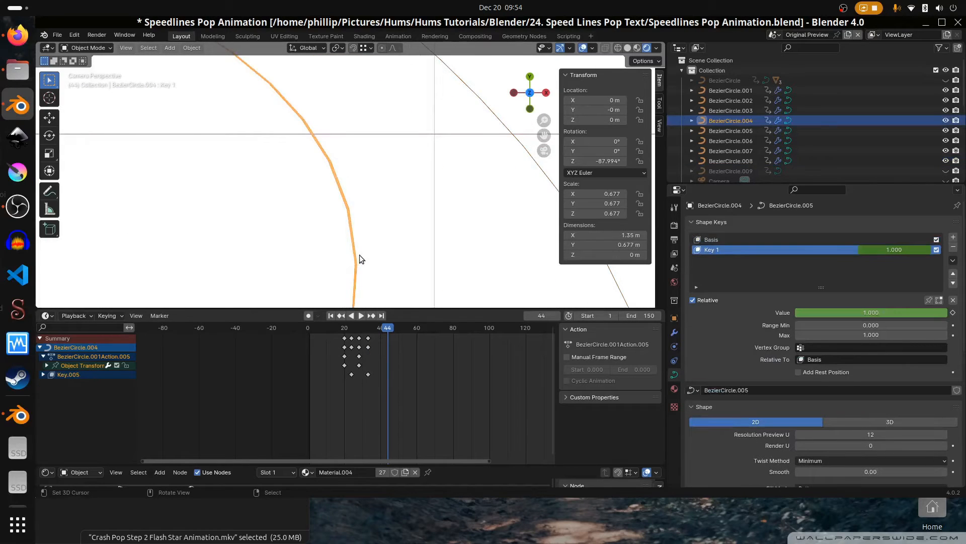
scroll(360, 258, "down", 3)
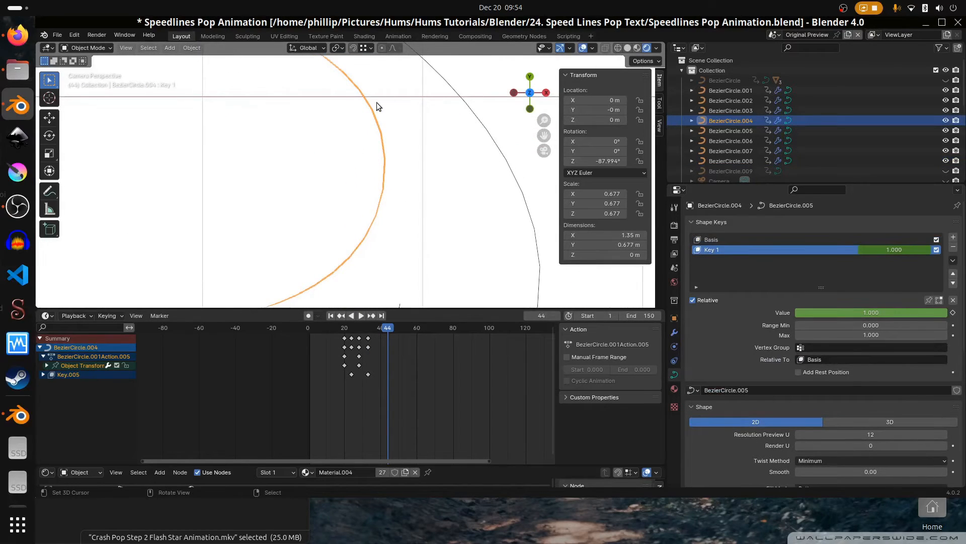
scroll(378, 106, "down", 4)
left_click_drag(378, 371, 378, 392)
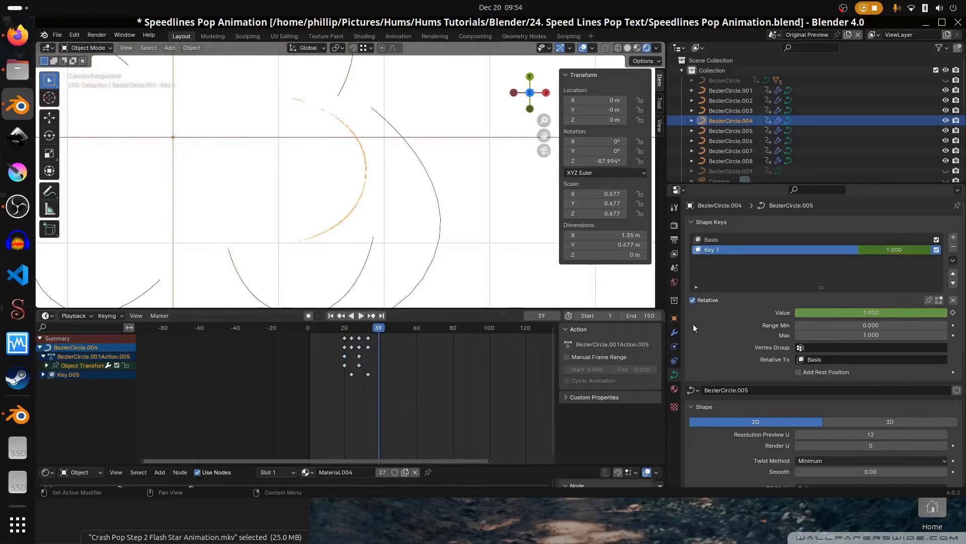
Display the small crescent's Decimate modifier and scrub to frame 32 to examine the shape before it collapses.
left_click(674, 332)
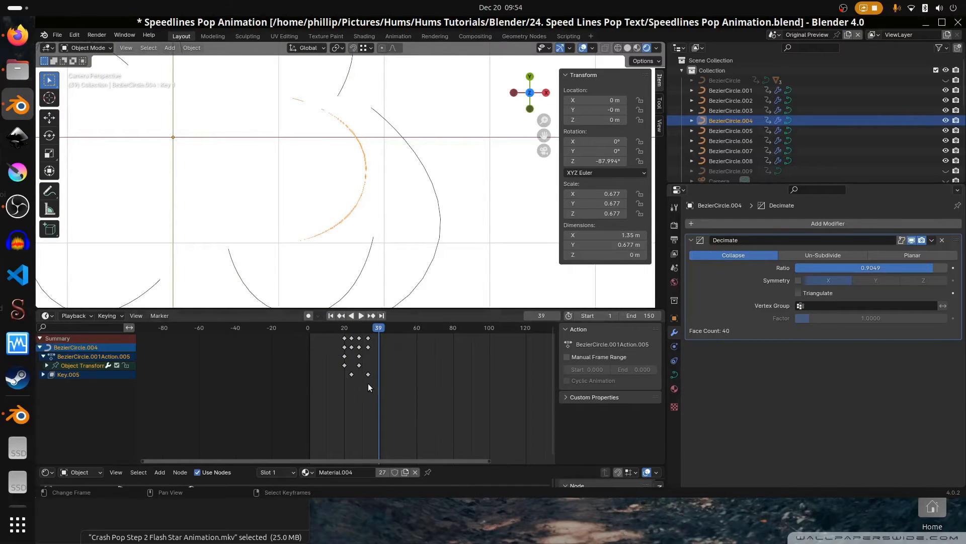
key("space")
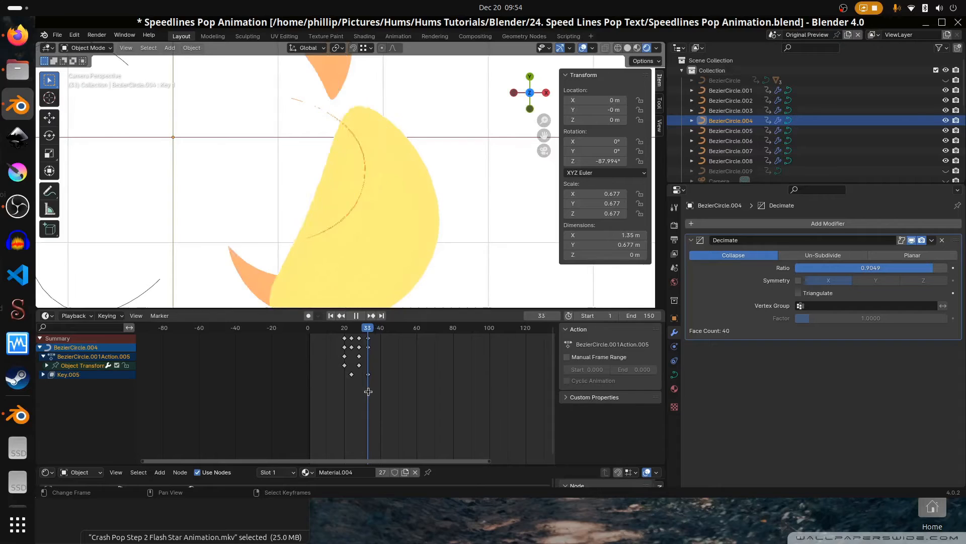
key("space")
scroll(348, 300, "up", 2)
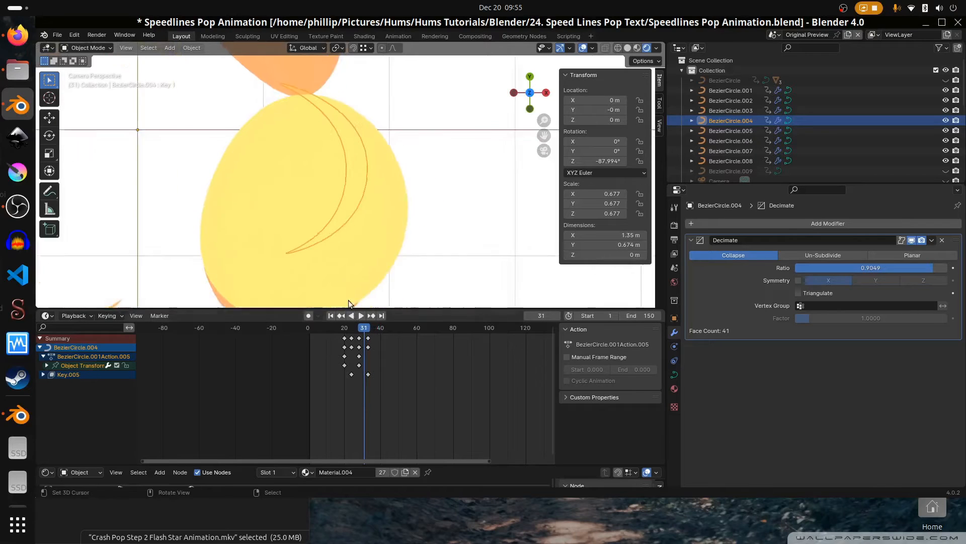
scroll(351, 338, "up", 1)
key("space")
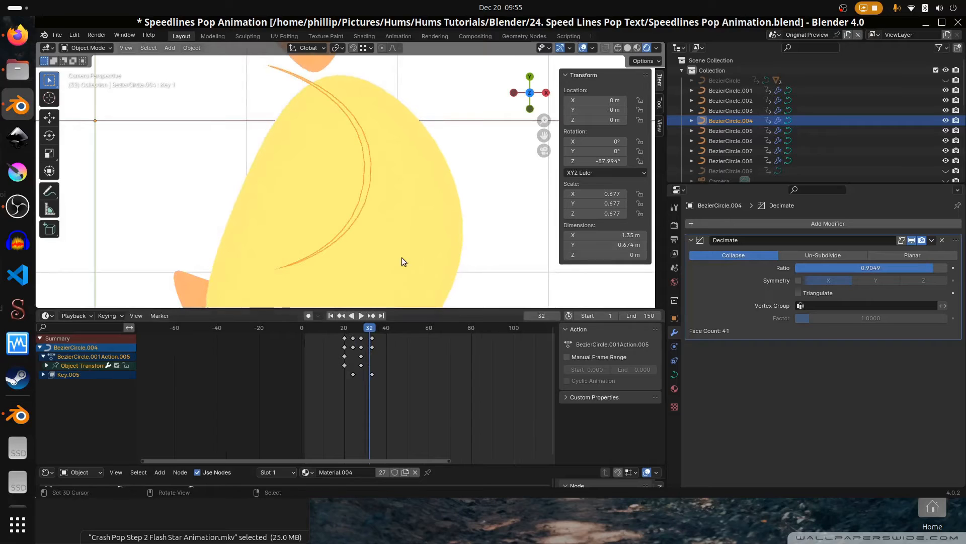
Hide the yellow circle covering the small crescent and select the crescent again.
left_click(422, 192)
key("space")
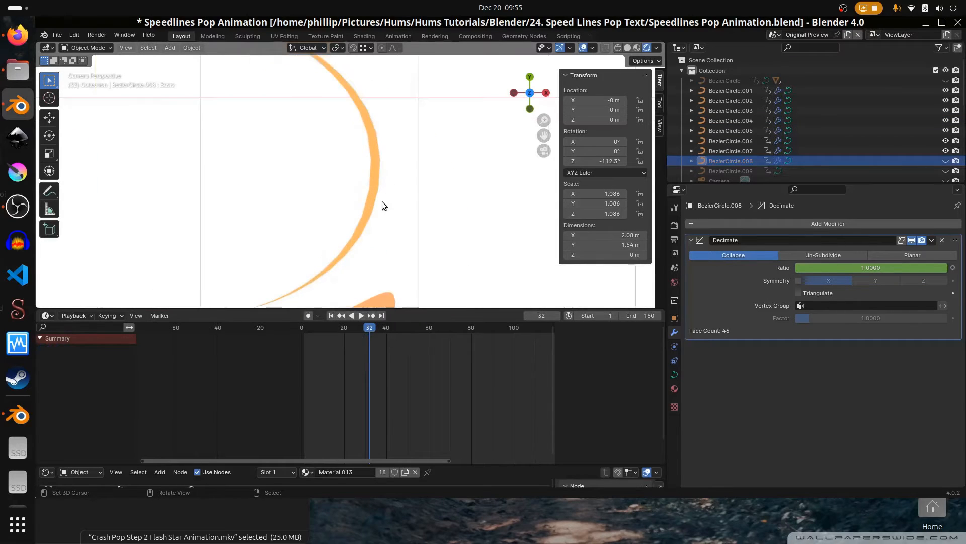
left_click(379, 197)
Set the small crescent's Decimate ratio to 1.0 at frame 32 and insert a keyframe for it.
scroll(370, 388, "up", 5)
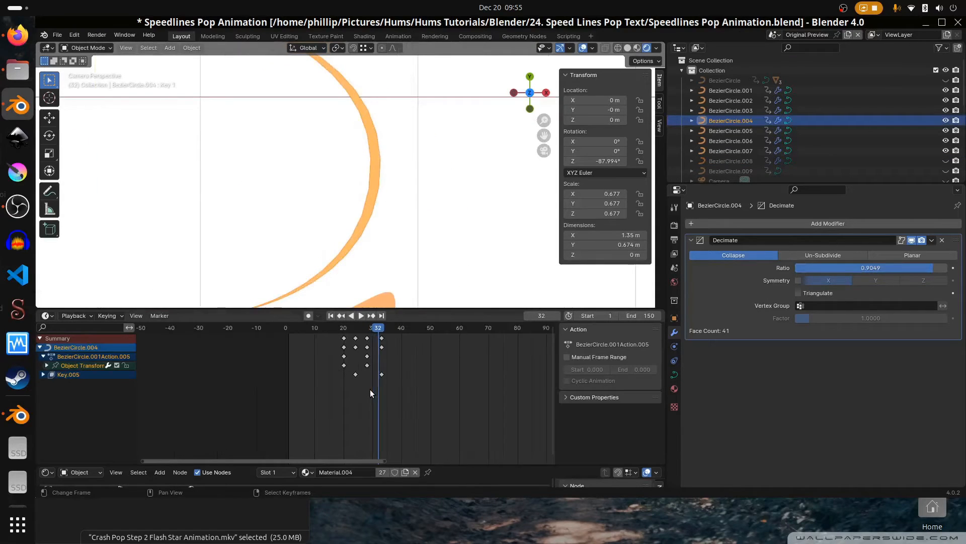
key("space")
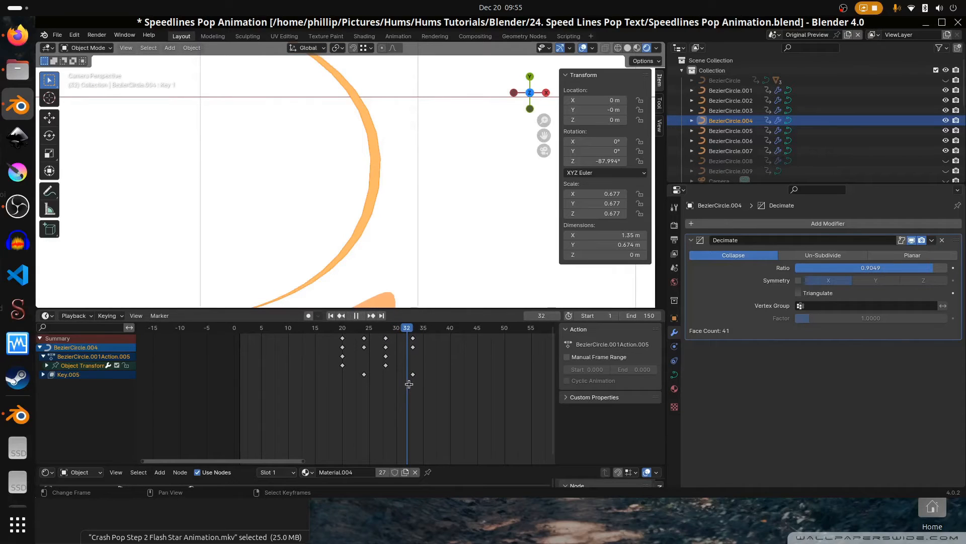
key("space")
left_click_drag(860, 267, 942, 270)
right_click(841, 265)
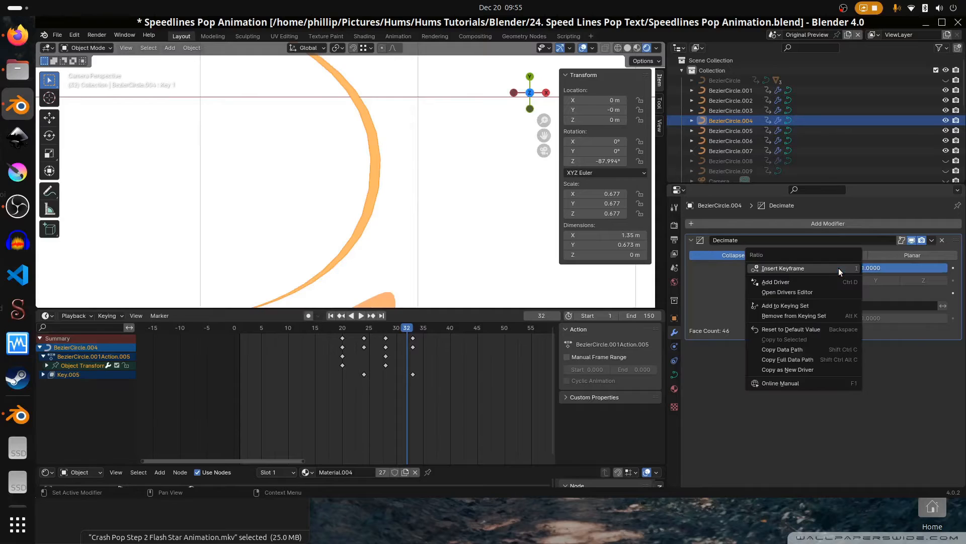
left_click(839, 268)
Set the crescent's Decimate ratio to 0 at frame 33 and insert a keyframe for it.
key("space")
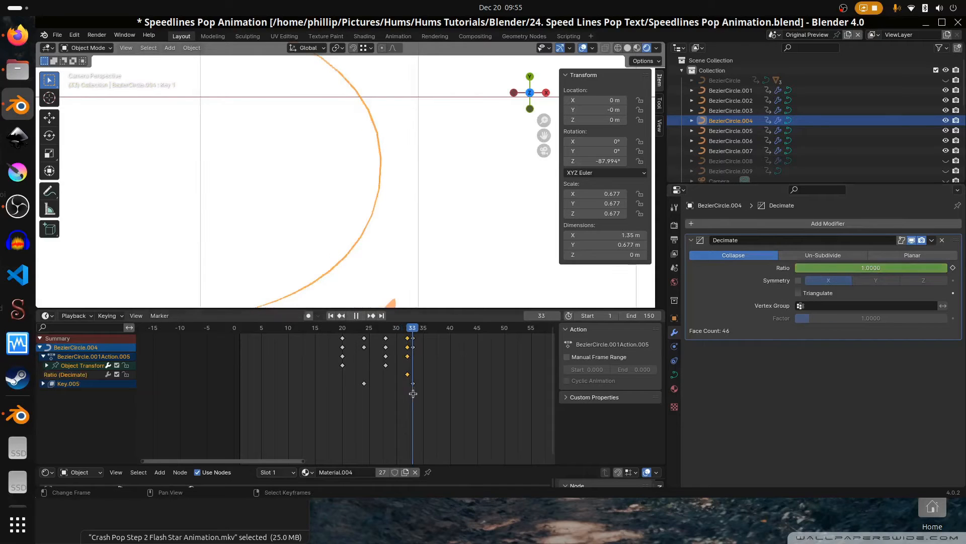
key("space")
left_click_drag(856, 268, 811, 267)
right_click(810, 266)
left_click(809, 267)
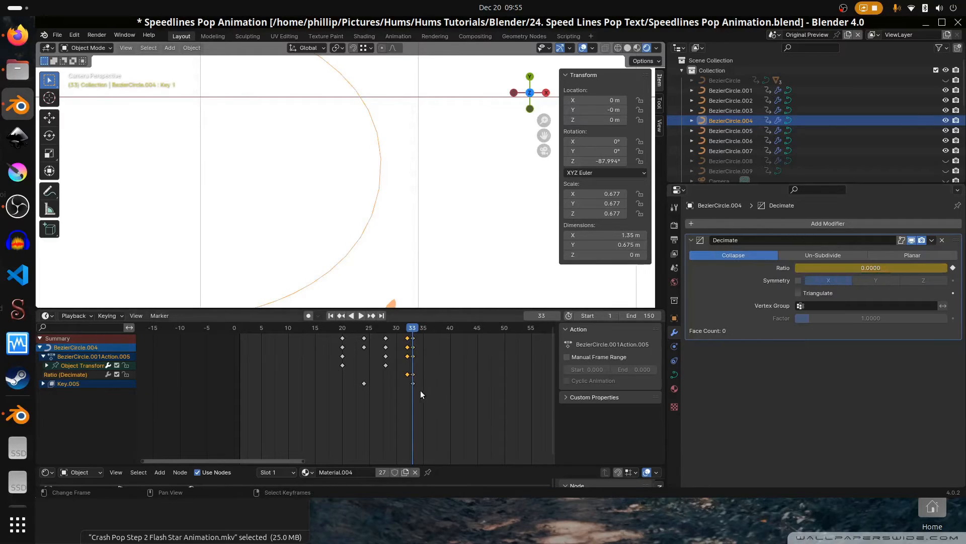
Scrub from frame 19 to 38 and back to frame 33 to check how the small crescent disappears.
left_click_drag(412, 394, 331, 411)
scroll(438, 224, "down", 4)
scroll(438, 220, "down", 4)
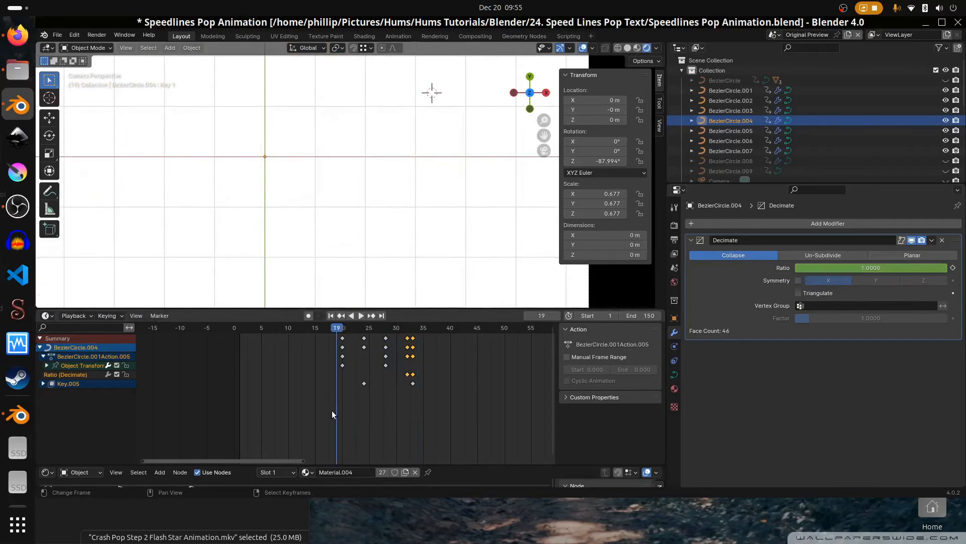
key("space")
key("space")
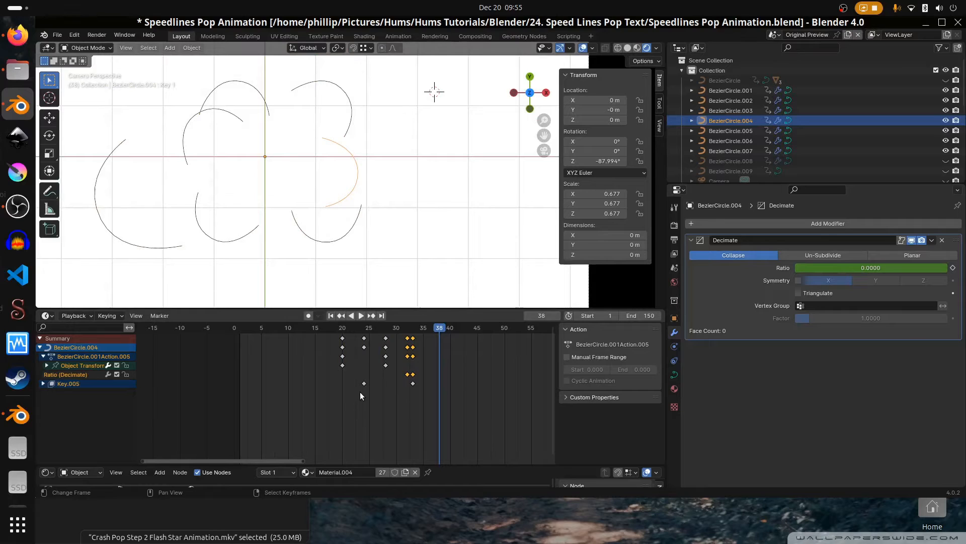
left_click(411, 378)
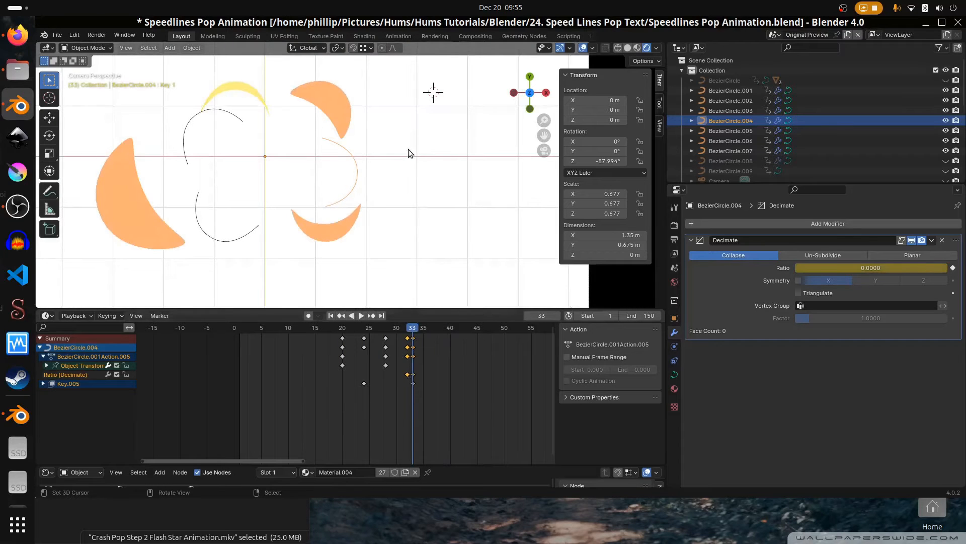
Unhide all objects and scrub through the frames from 31 onward to review the explosion circles in the full scene.
key("alt+h")
mouse_move(409, 404)
left_mouse_down()
mouse_move(368, 406)
mouse_move(433, 405)
mouse_move(344, 402)
mouse_move(441, 398)
mouse_move(354, 393)
mouse_move(418, 393)
left_mouse_up()
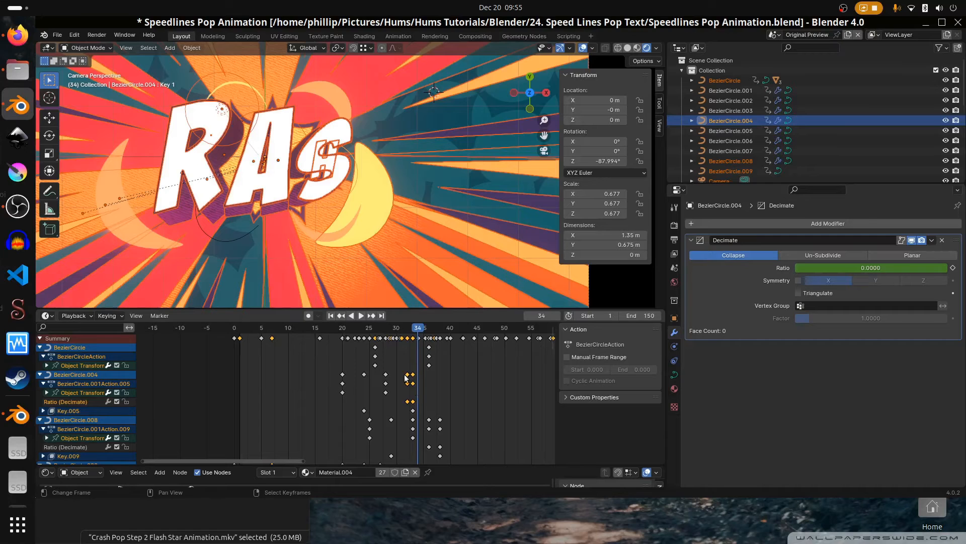
left_click_drag(423, 381, 402, 396)
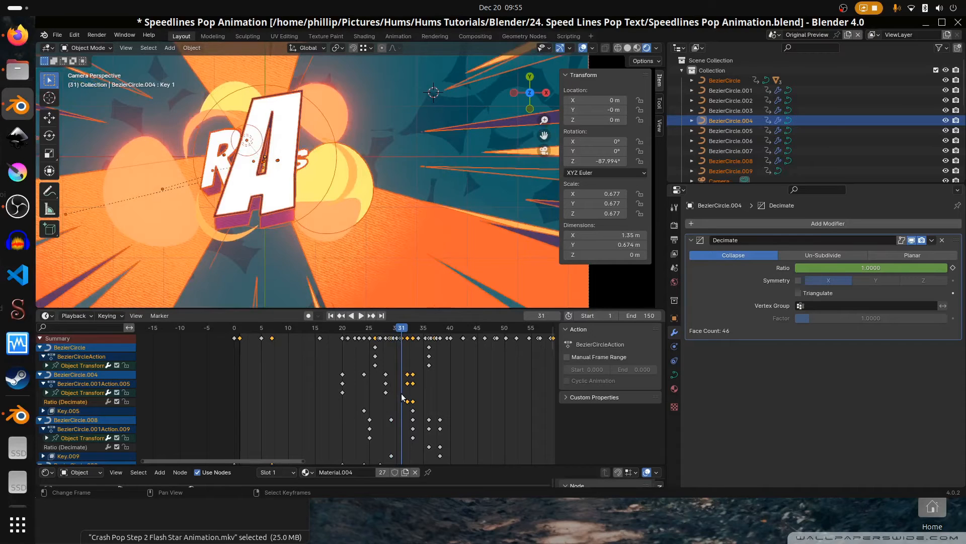
left_click_drag(402, 396, 430, 410)
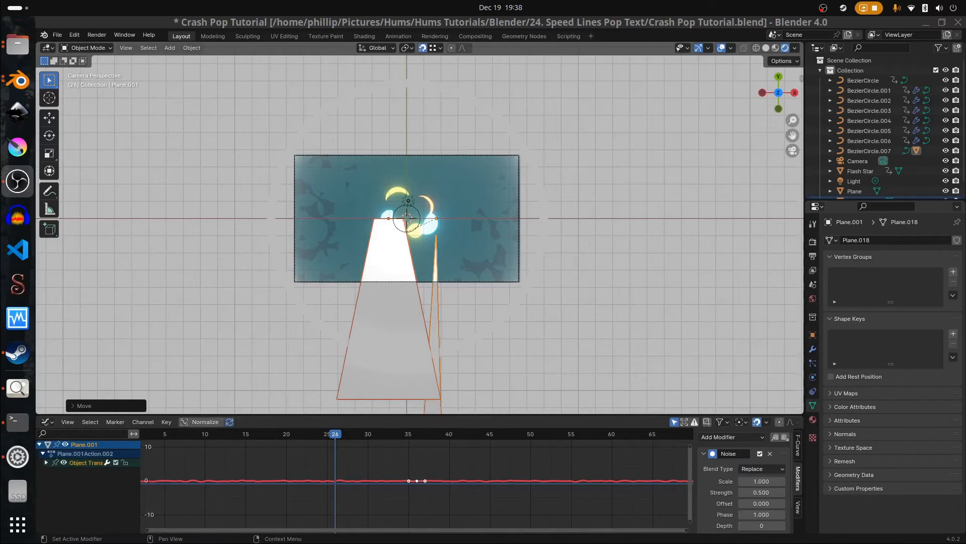
Add a plane mesh and move it beside the glowing circles, inside the right part of the camera frame.
scroll(473, 342, "up", 3)
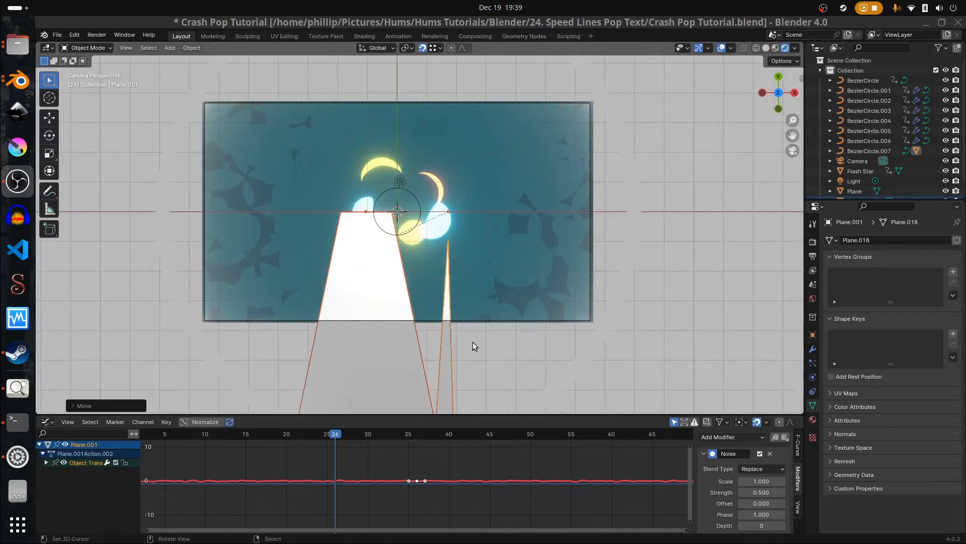
left_click(458, 362)
left_click(457, 358)
scroll(469, 328, "down", 2)
key("shift+a")
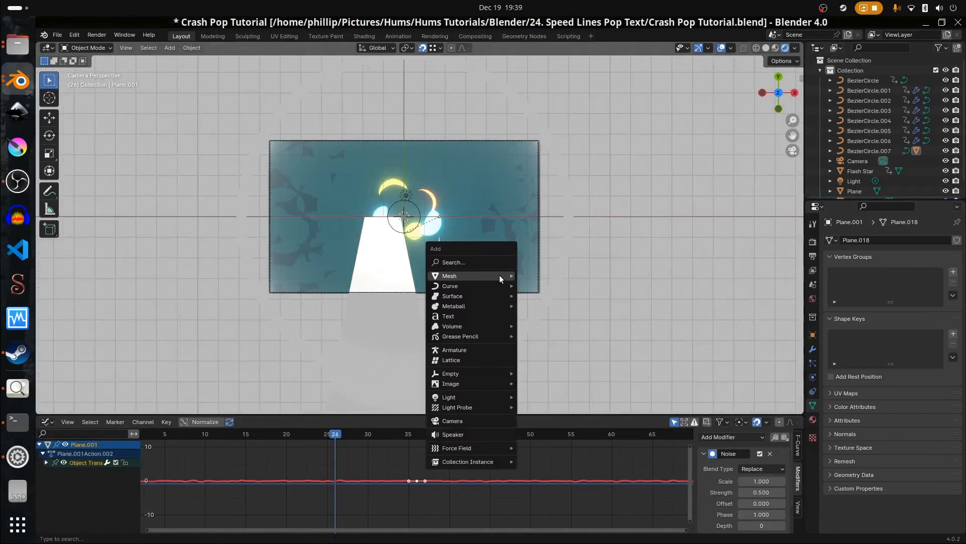
mouse_move(499, 275)
left_click(547, 279)
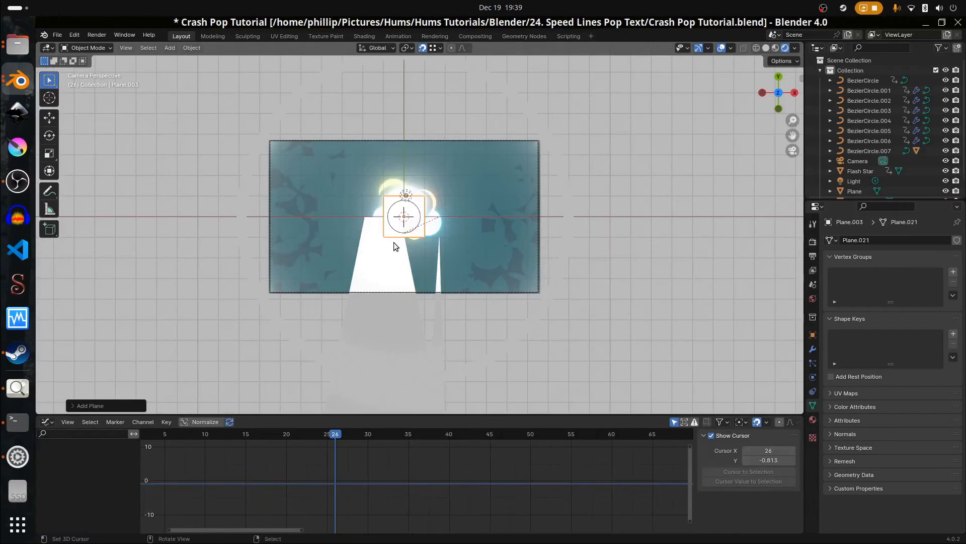
key("g")
left_click(498, 261)
Merge the new plane's two upper vertices at center to turn the square into a triangle.
key("Tab")
scroll(505, 260, "up", 3)
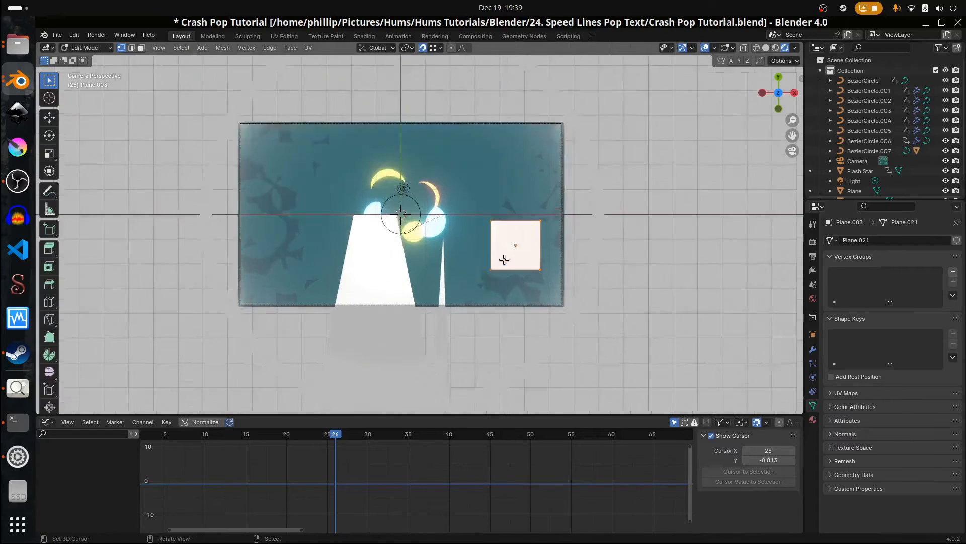
middle_click_drag(533, 271, 399, 294, "shift")
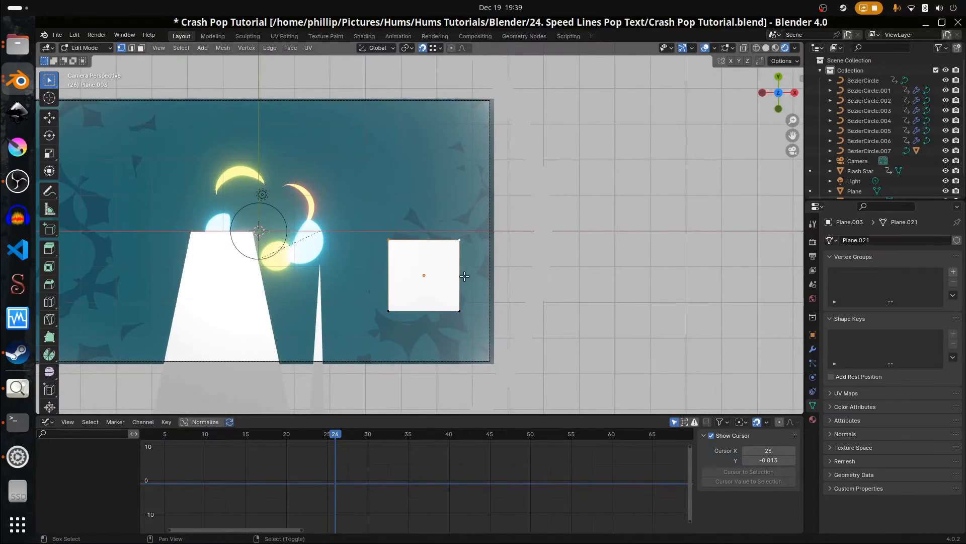
key("m")
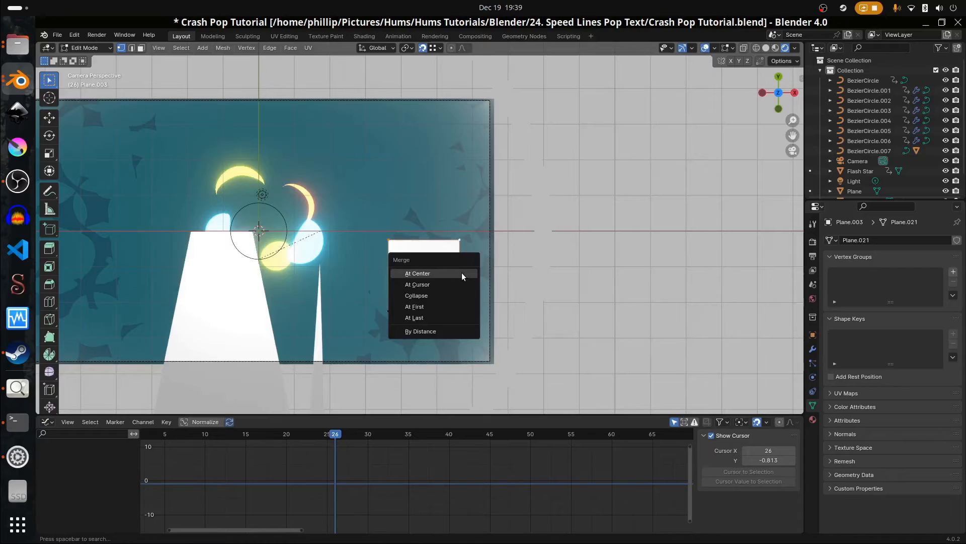
left_click(461, 272)
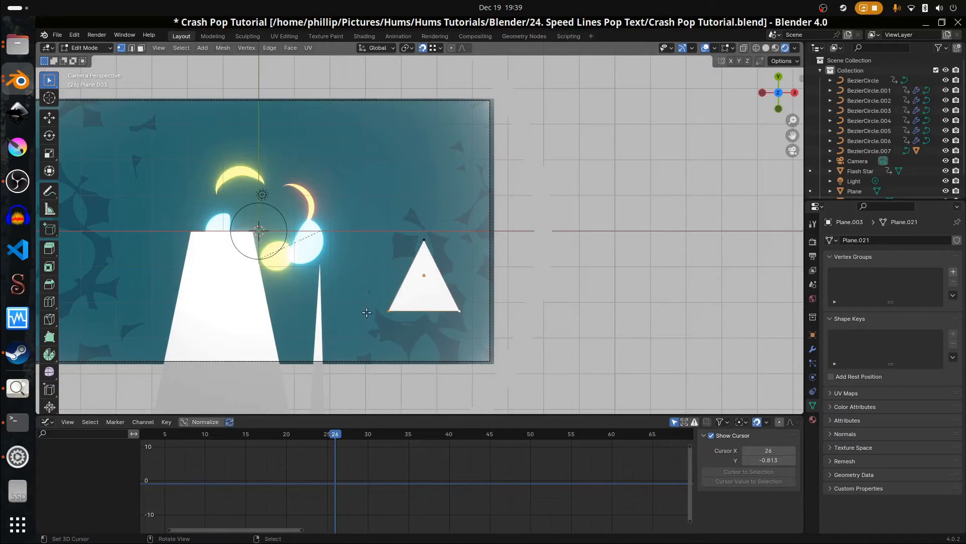
Leave edit mode and delete the triangle plane.
key("Tab")
scroll(414, 330, "down", 2)
key("Delete")
Move the wide white trapezoid plane along X past the left edge of the camera frame and select the narrow spike.
left_click(269, 302)
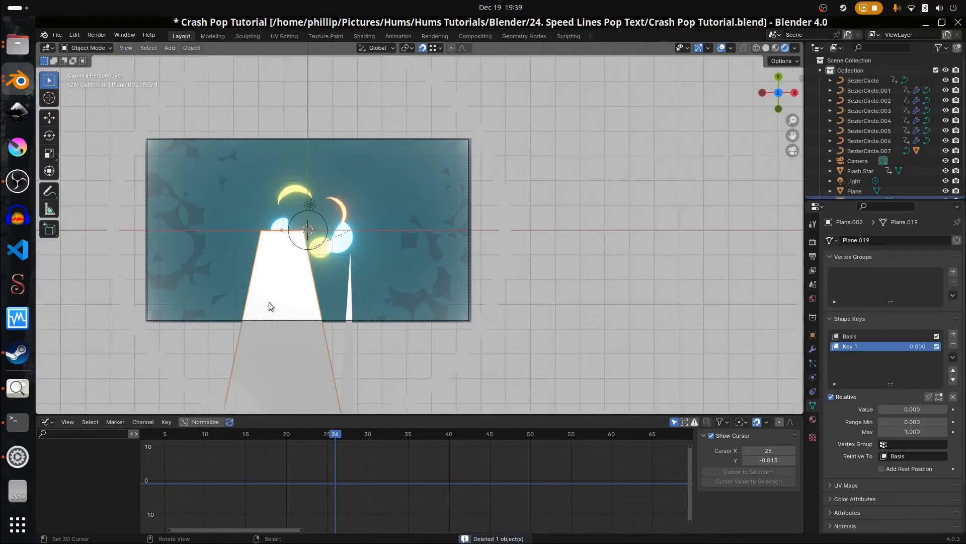
key("g")
key("x")
left_click(83, 302)
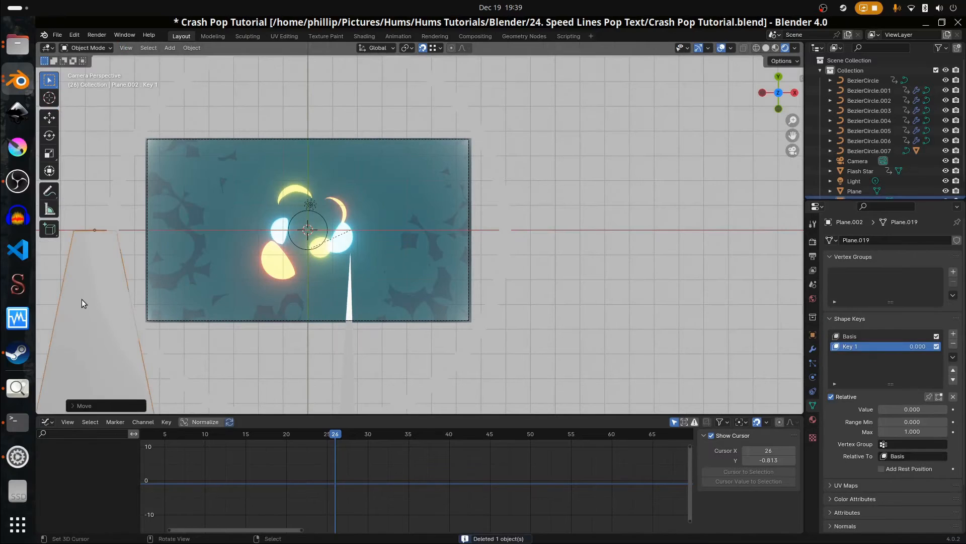
left_click(347, 309)
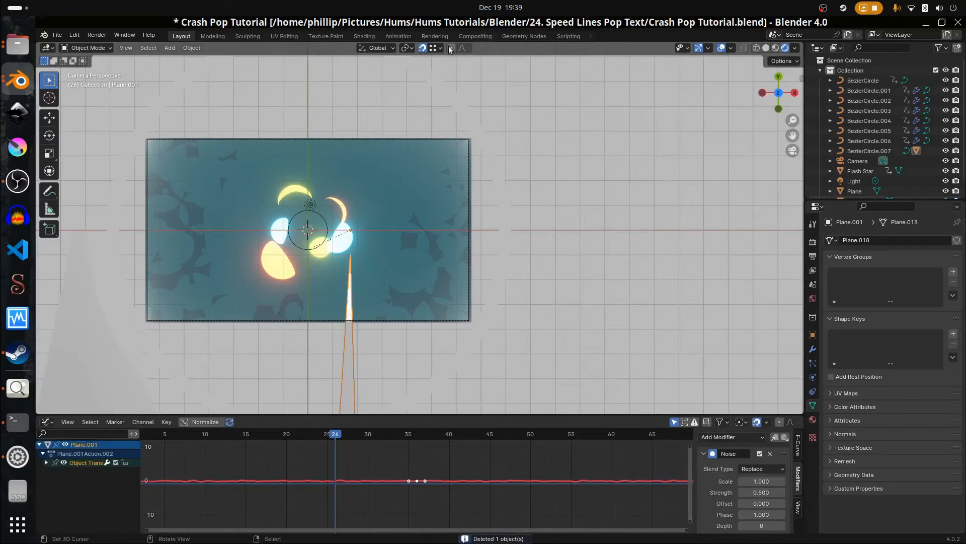
Move the narrow spike along X by about -1.72 m so it sits centred below the small circle.
scroll(358, 325, "up", 3)
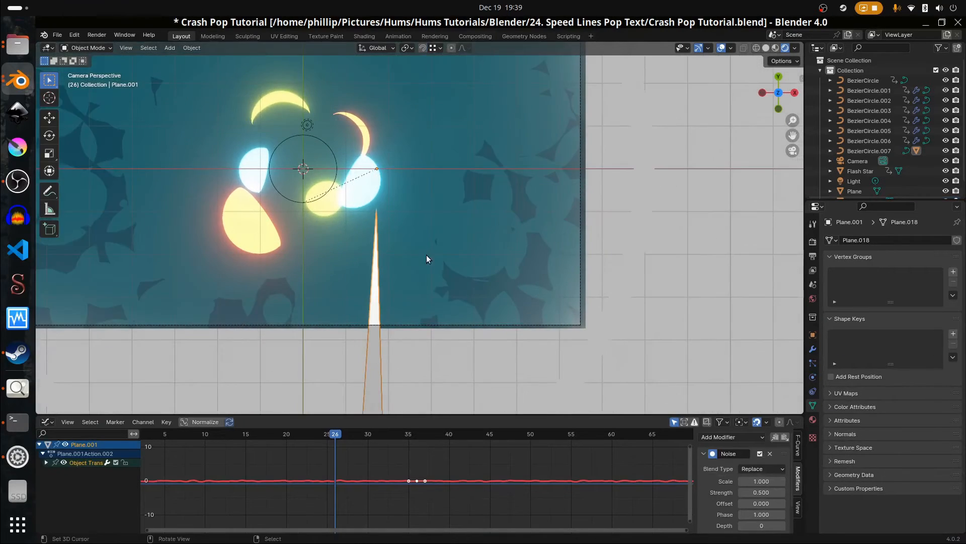
key("g")
key("x")
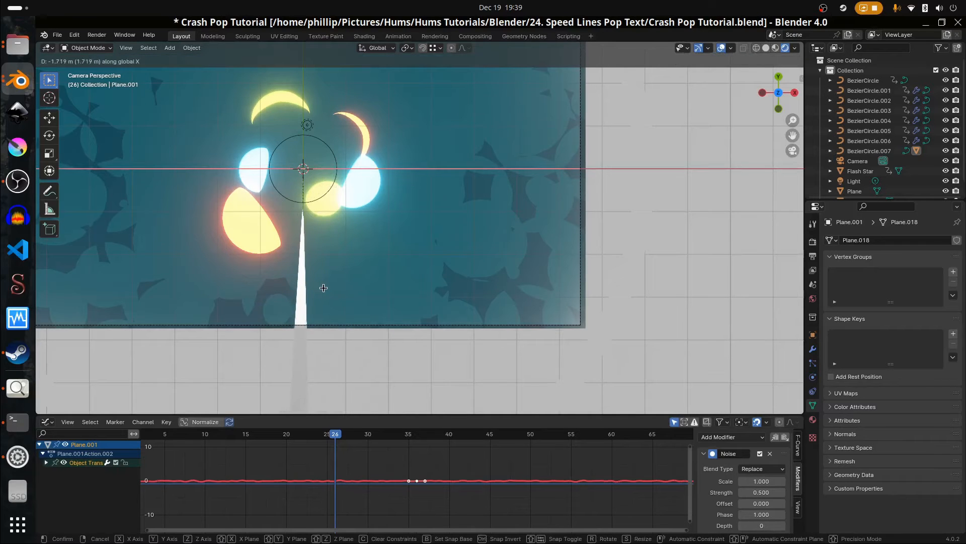
left_click(325, 287)
scroll(300, 222, "up", 2)
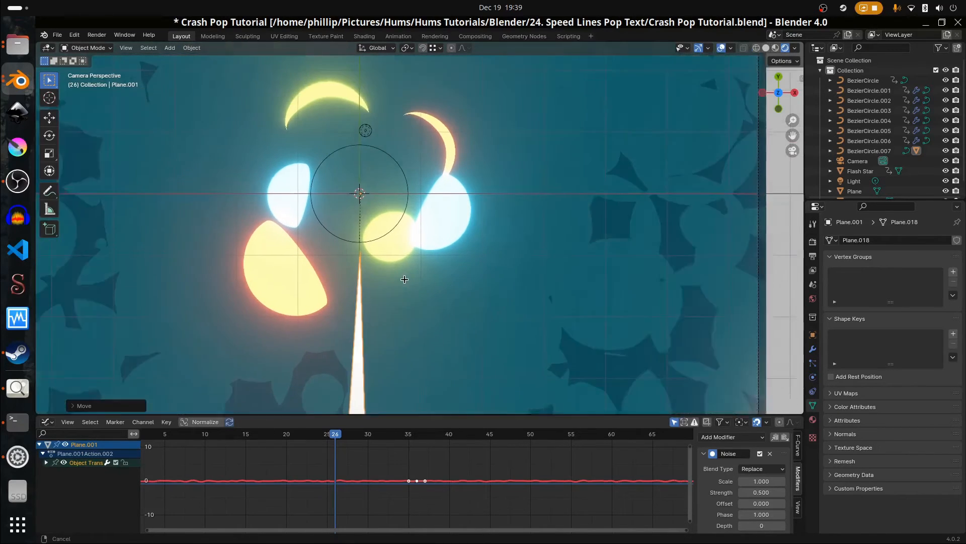
scroll(404, 279, "up", 1)
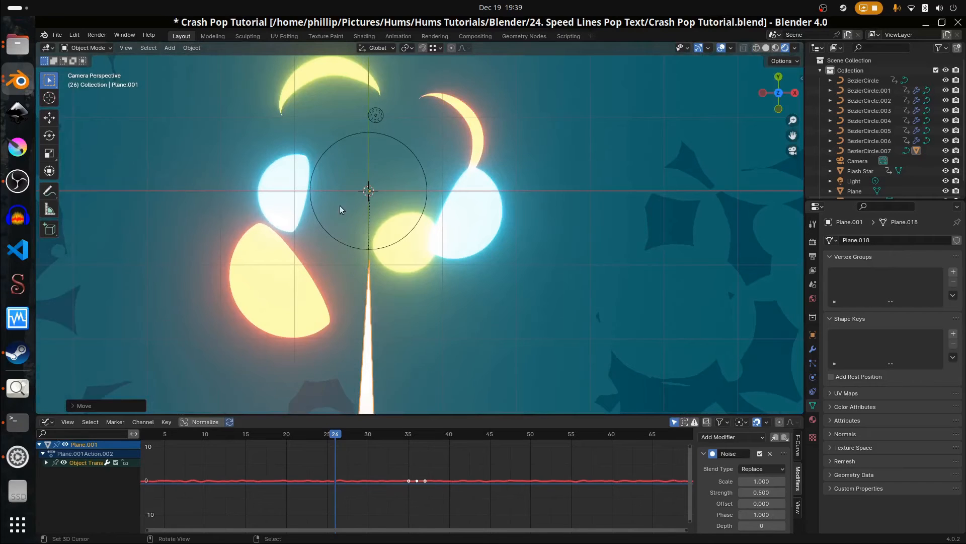
Swing the narrow spike around the frame's centre and settle it pointing almost straight down, at about -1.13° Z rotation.
scroll(394, 293, "down", 5)
scroll(394, 292, "up", 3)
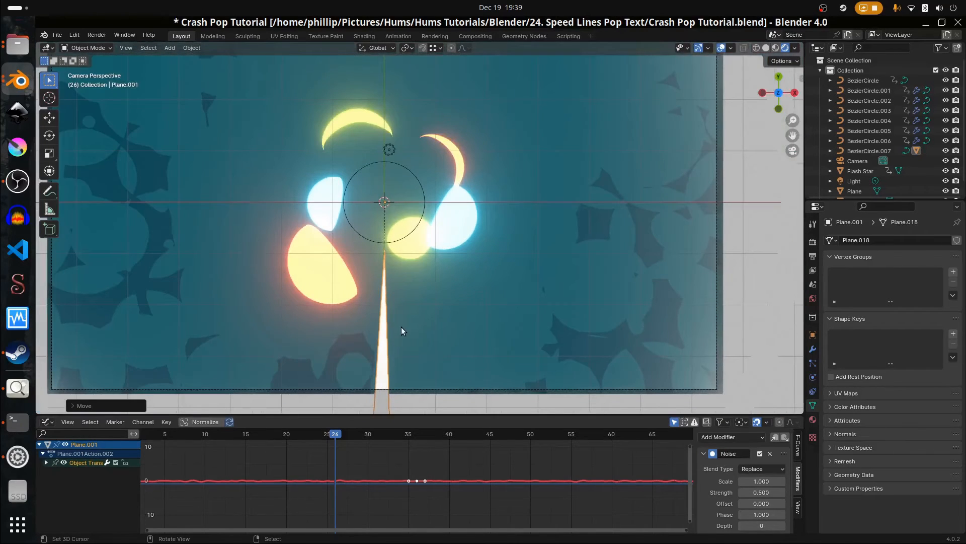
key("r")
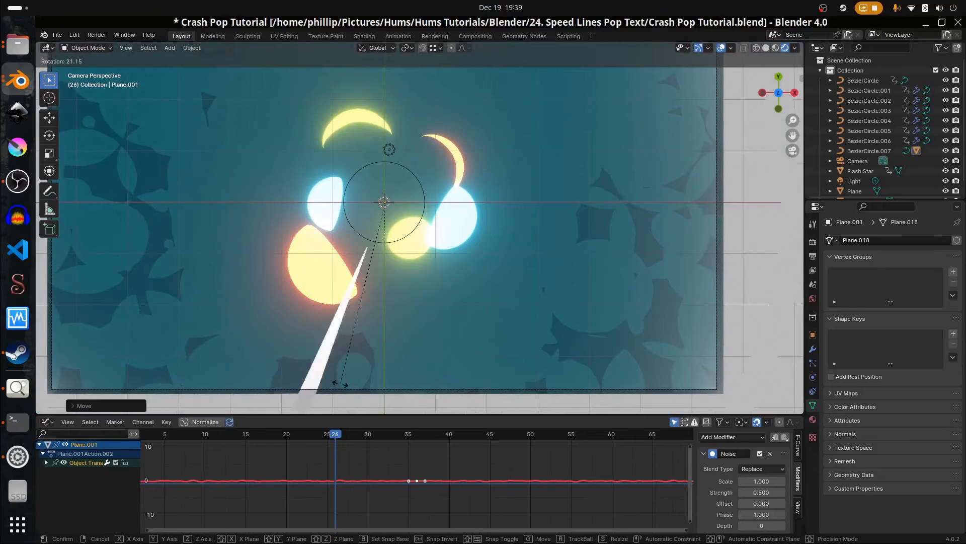
left_click(416, 341)
scroll(303, 336, "down", 4)
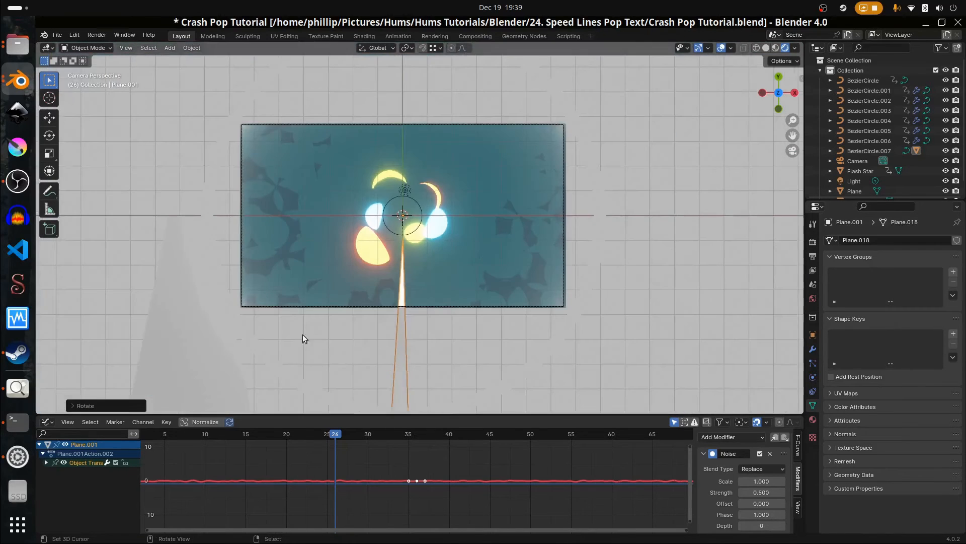
scroll(376, 301, "up", 3)
key("r")
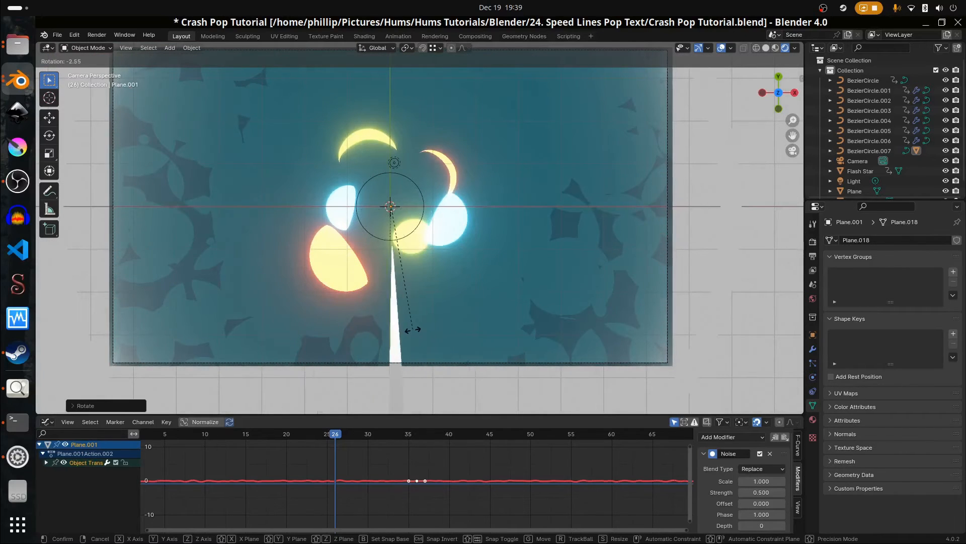
left_click(407, 328)
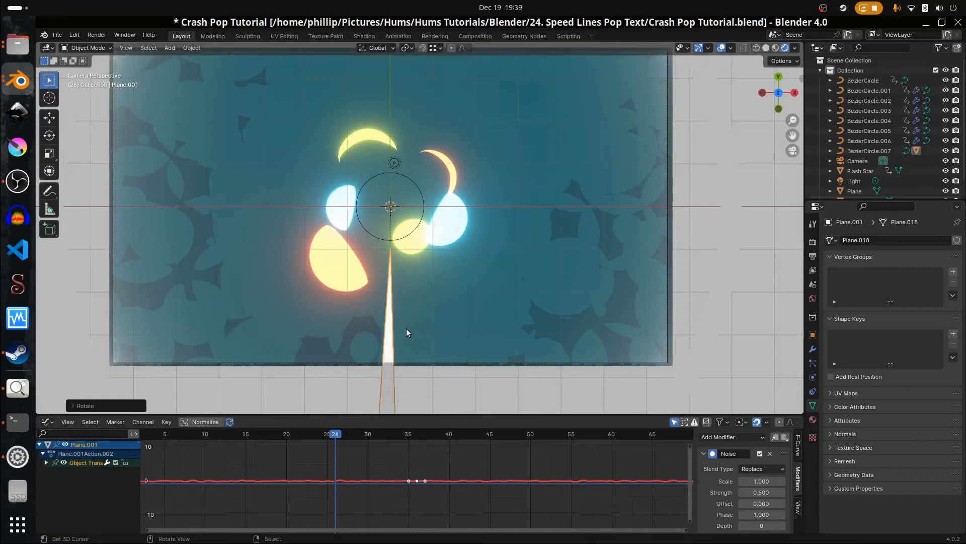
scroll(417, 330, "down", 1)
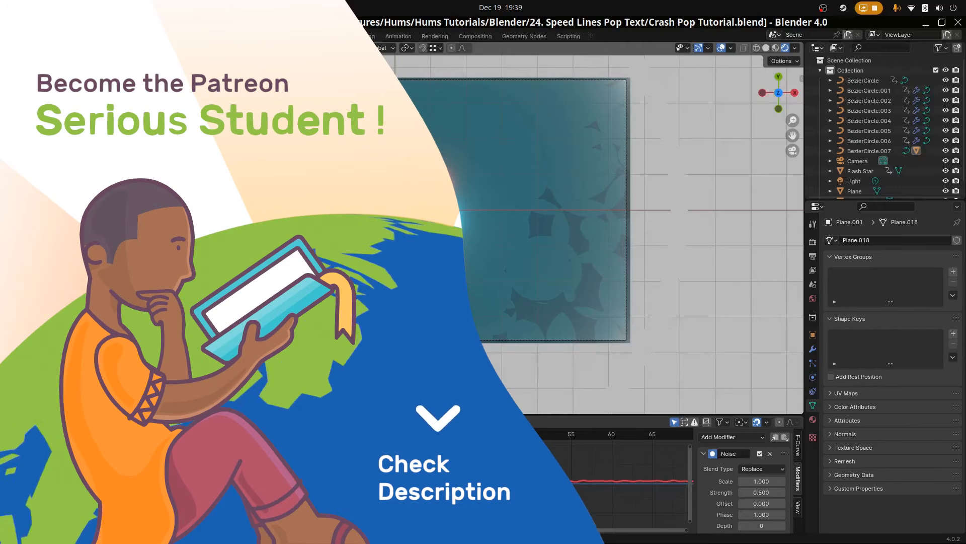
Try a Noise modifier scale of 1.5 on the spike's X location curve and undo it.
left_click(812, 339)
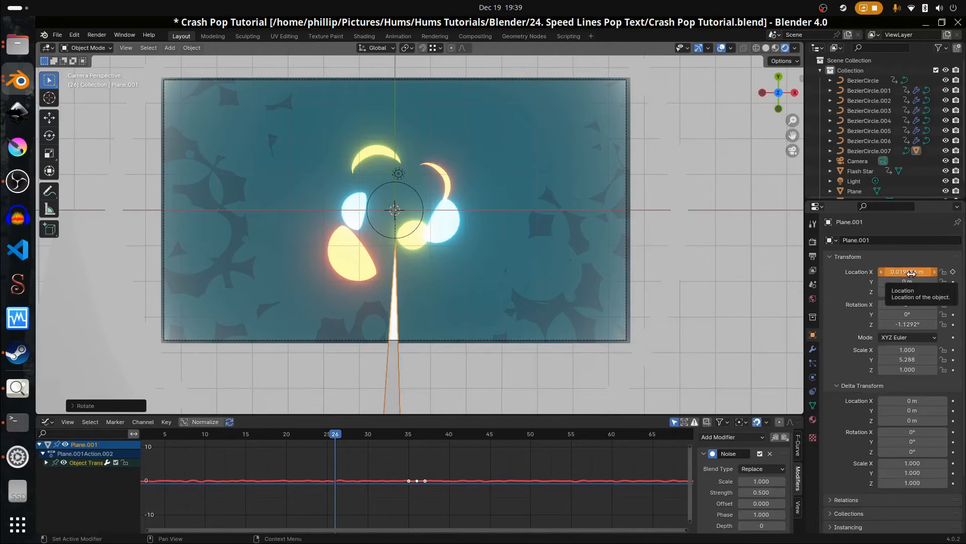
left_click_drag(911, 272, 897, 271)
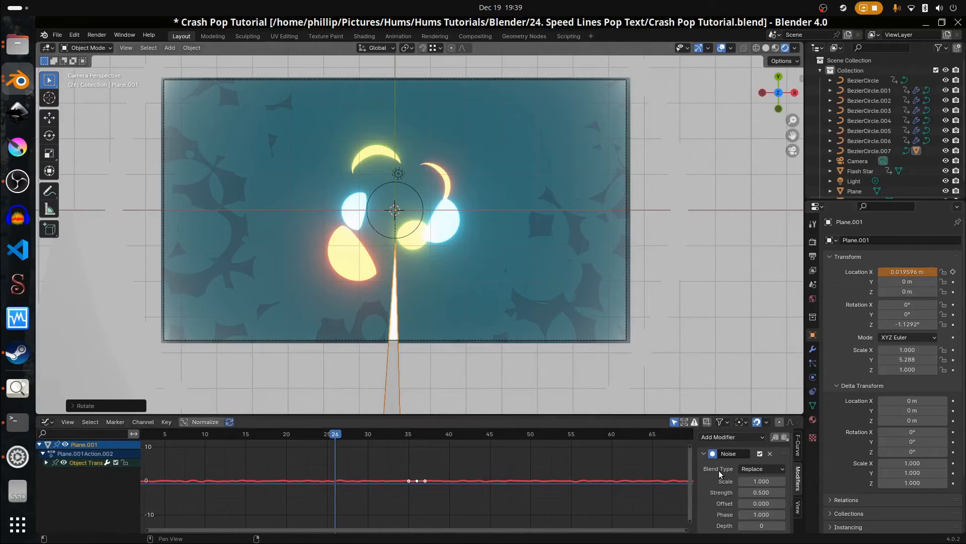
left_click_drag(751, 481, 771, 481)
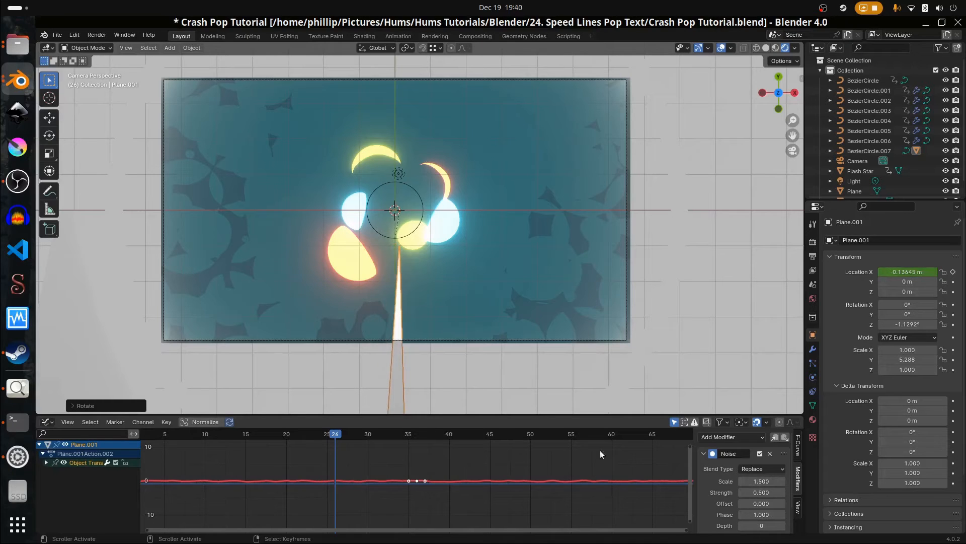
key("ctrl+z")
Play the animation to check the noise-driven shake of the narrow spike.
key("space")
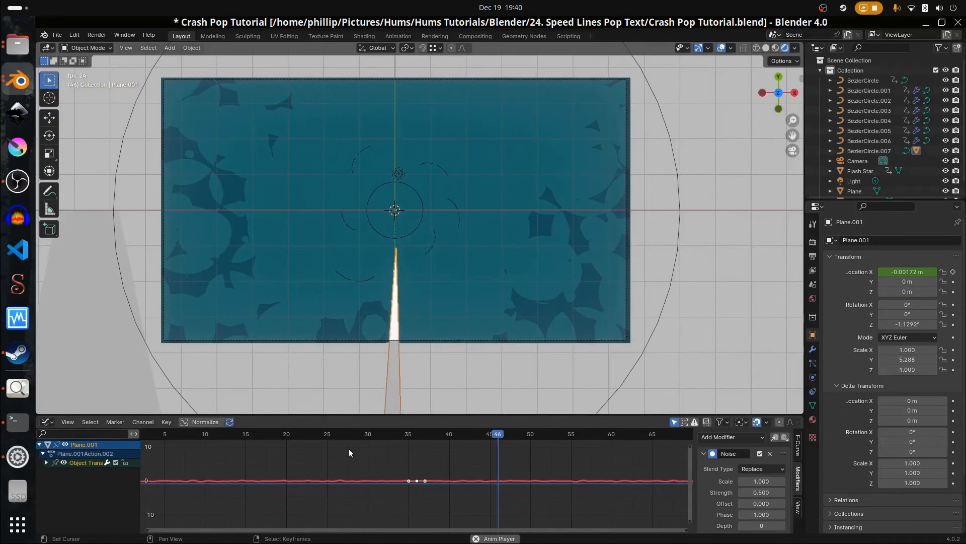
left_click(311, 464)
key("space")
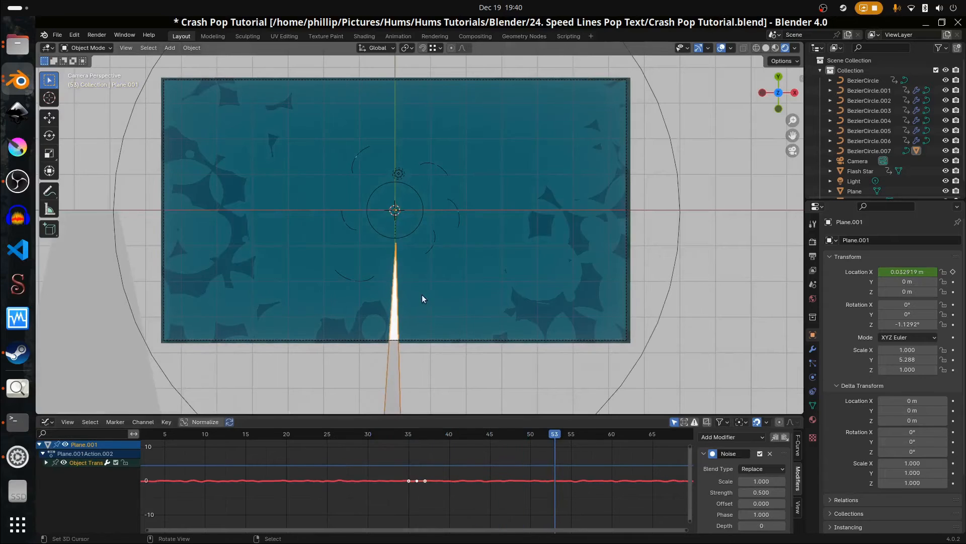
At frame 45, move the narrow spike along X past the right edge of the camera frame.
scroll(425, 290, "down", 2)
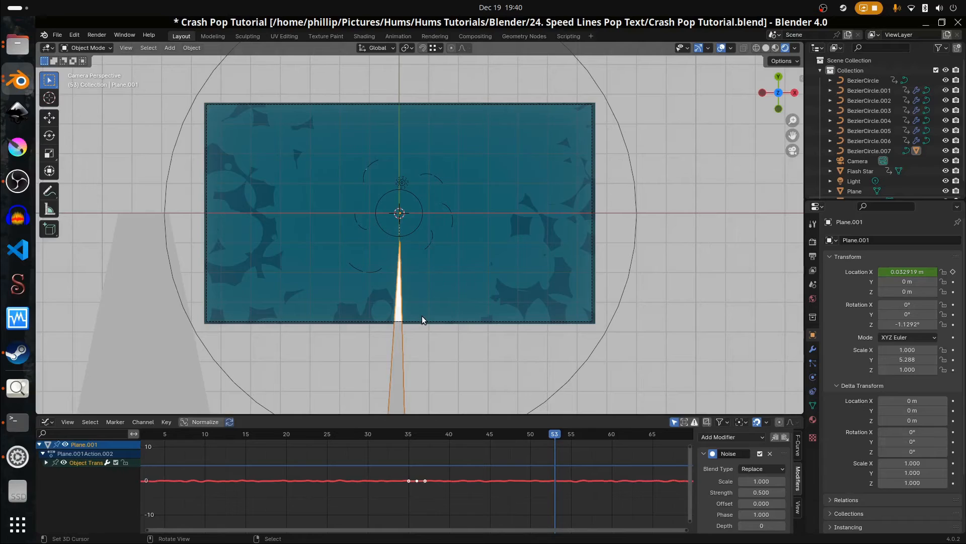
left_click_drag(554, 434, 489, 434)
key("g")
key("x")
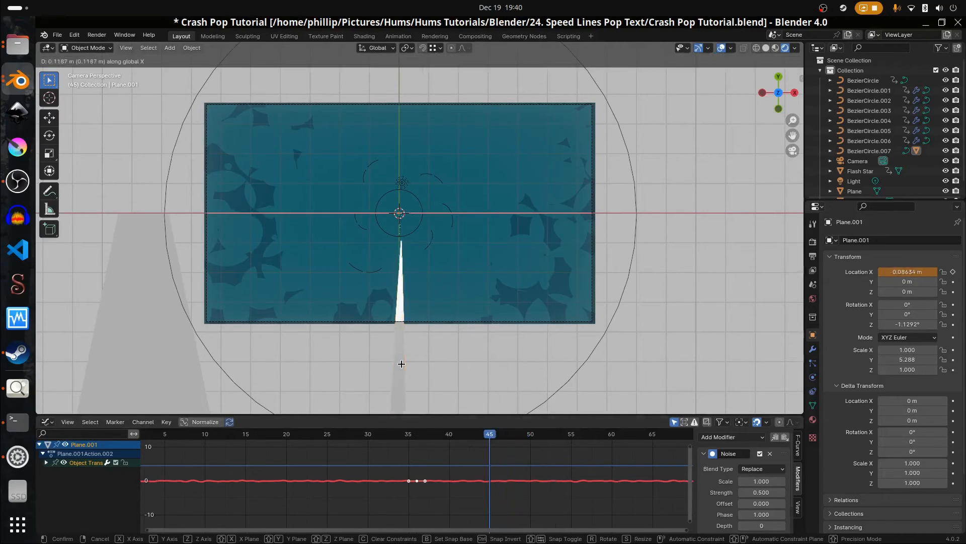
left_click(614, 372)
Select the wide trapezoid plane and move it along X to the centre of the camera frame.
left_click(140, 317)
key("g")
key("x")
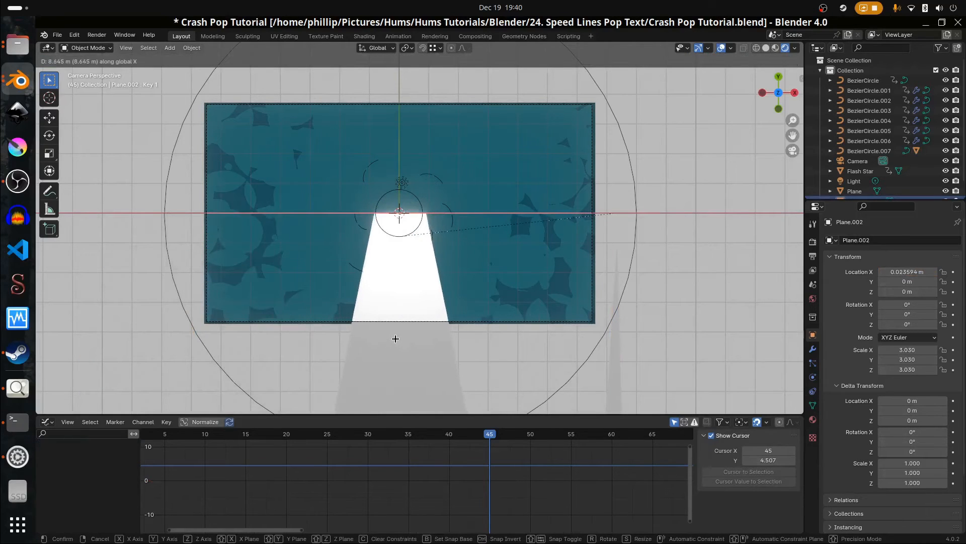
left_click(395, 338)
Inspect the wide plane's shape keys and scrub the Key 1 value to preview its deformation.
scroll(390, 209, "up", 3)
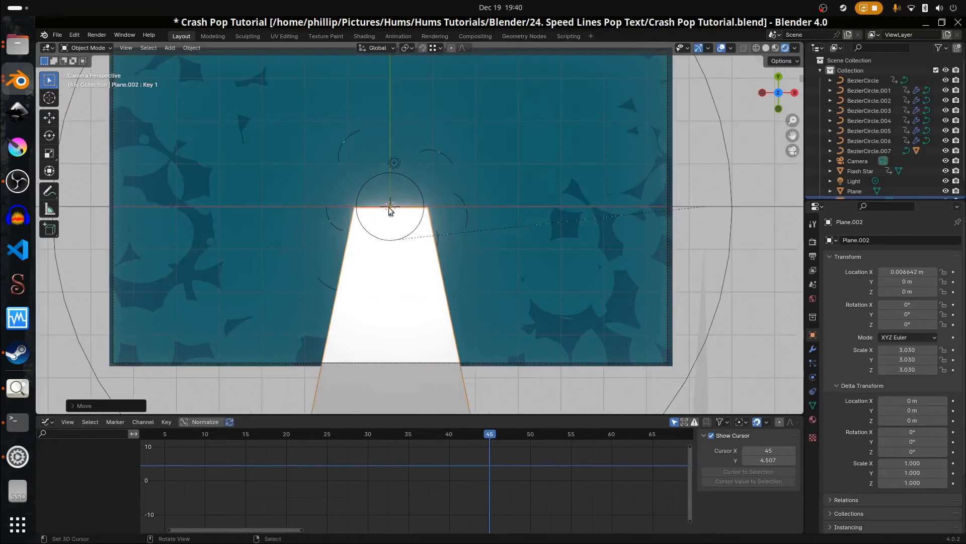
key("Tab")
key("Tab")
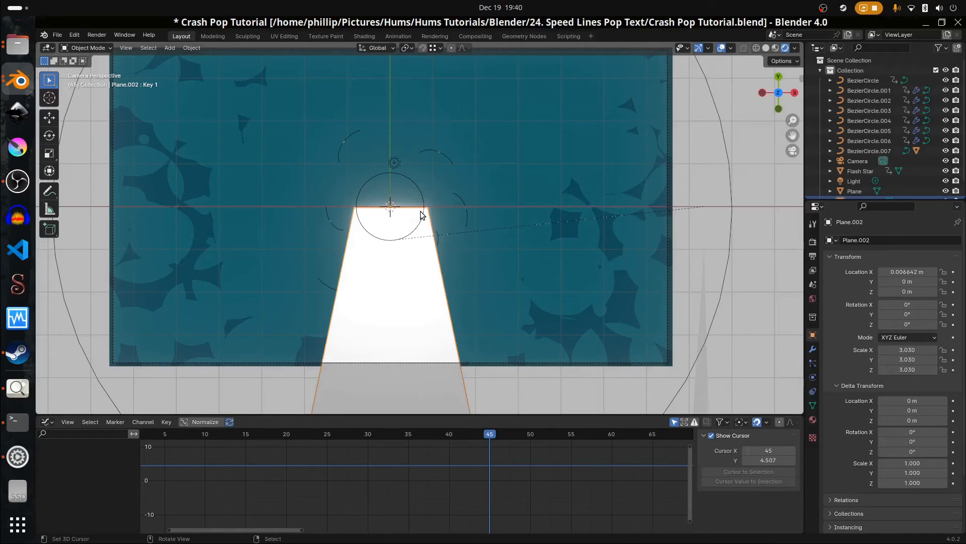
left_click(814, 351)
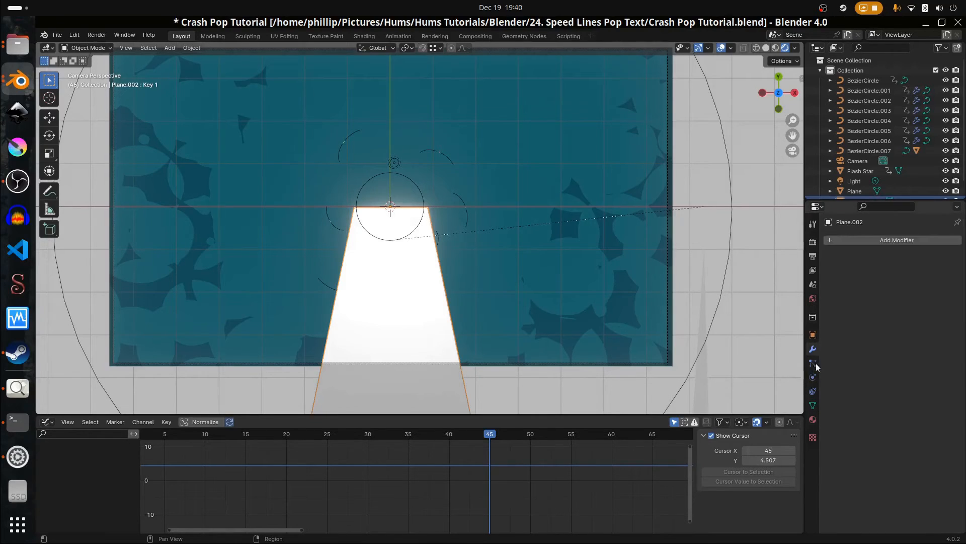
left_click(813, 411)
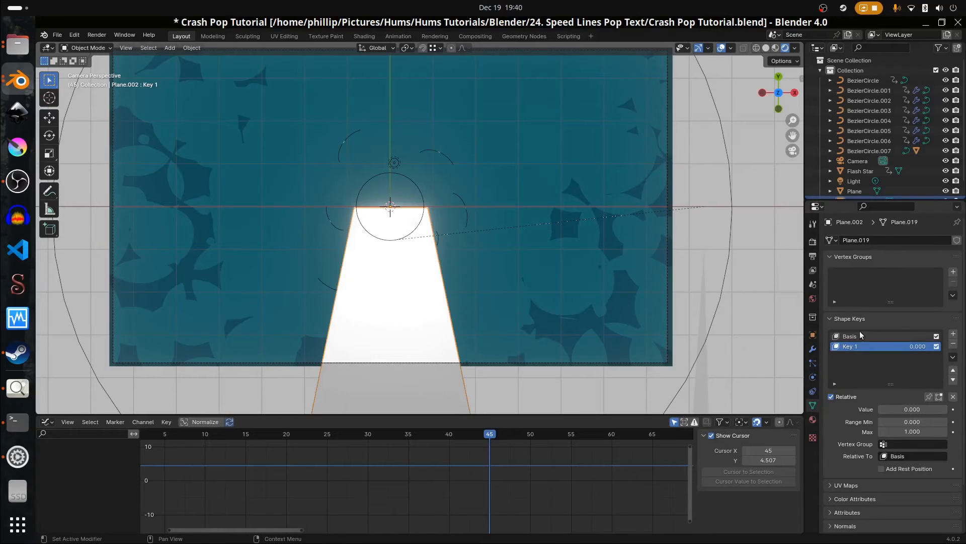
scroll(499, 270, "down", 3)
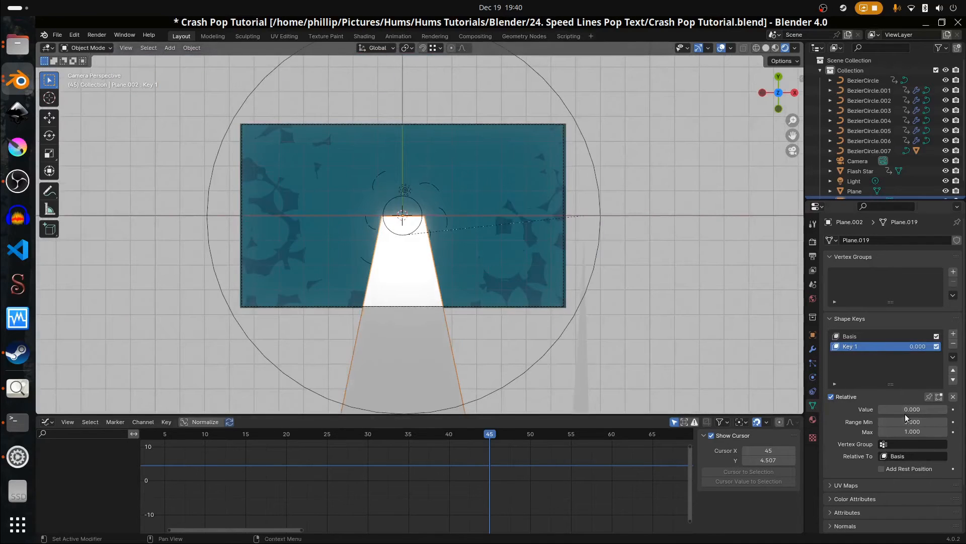
mouse_move(896, 411)
left_mouse_down()
mouse_move(948, 411)
mouse_move(878, 412)
left_mouse_up()
Turn on snapping and check the snap target options while editing the wide plane's Key 1 shape.
key("Tab")
scroll(412, 60, "up", 1)
left_click(423, 48)
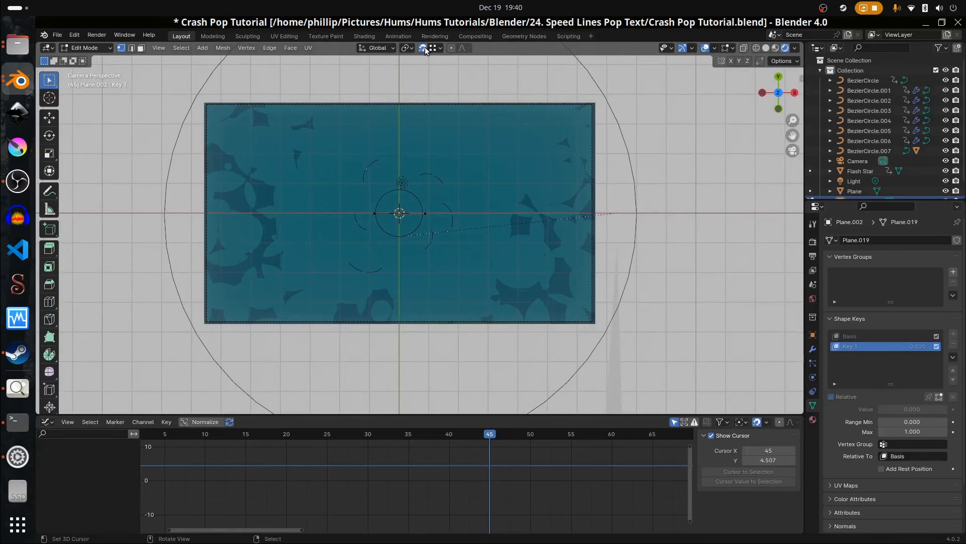
left_click(433, 48)
key("Tab")
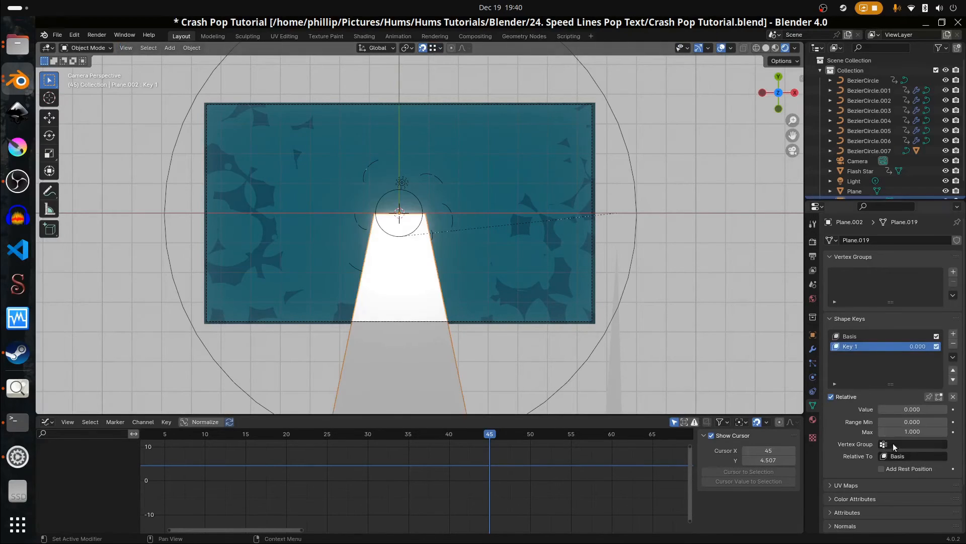
Go to frame 30 and preview the wide plane's Key 1 deformation by scrubbing its value.
mouse_move(915, 412)
left_mouse_down()
mouse_move(965, 412)
mouse_move(911, 412)
left_mouse_up()
scroll(448, 272, "down", 2)
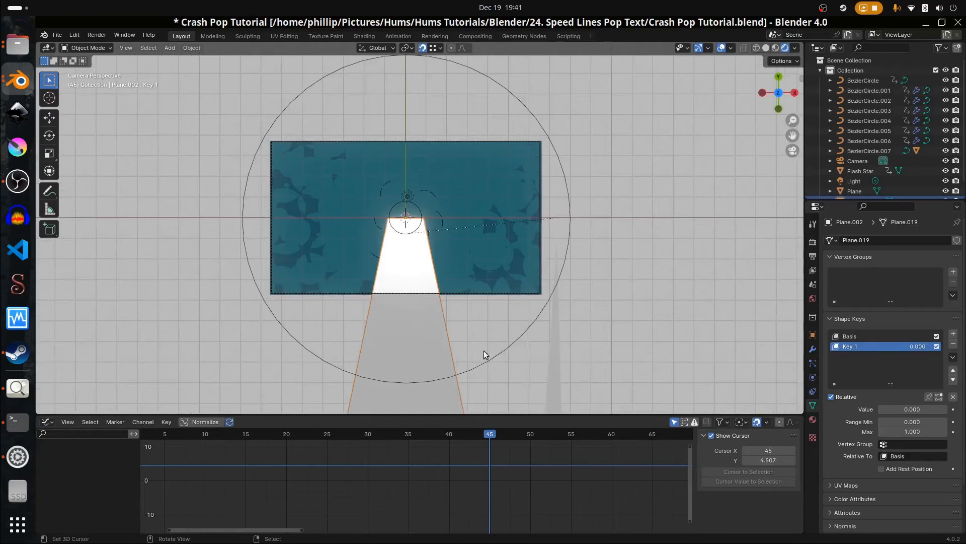
left_click_drag(481, 465, 367, 470)
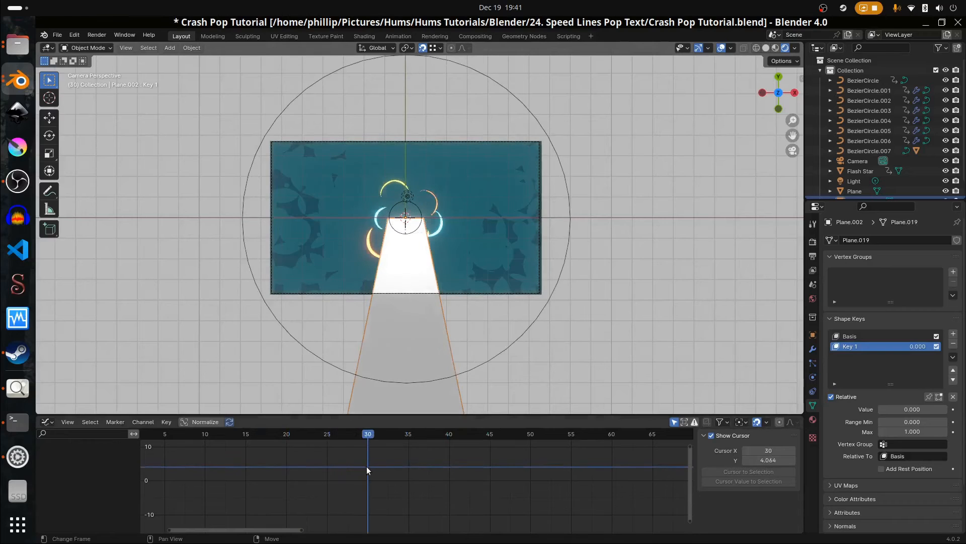
left_click_drag(901, 409, 877, 409)
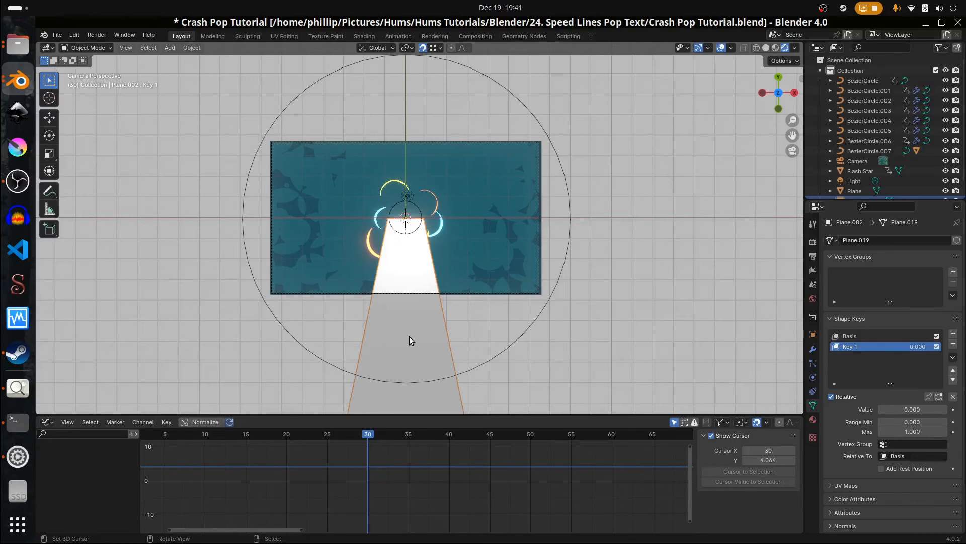
Duplicate the wide trapezoid plane and rotate the copy around the scene centre.
key("shift+d")
key("r")
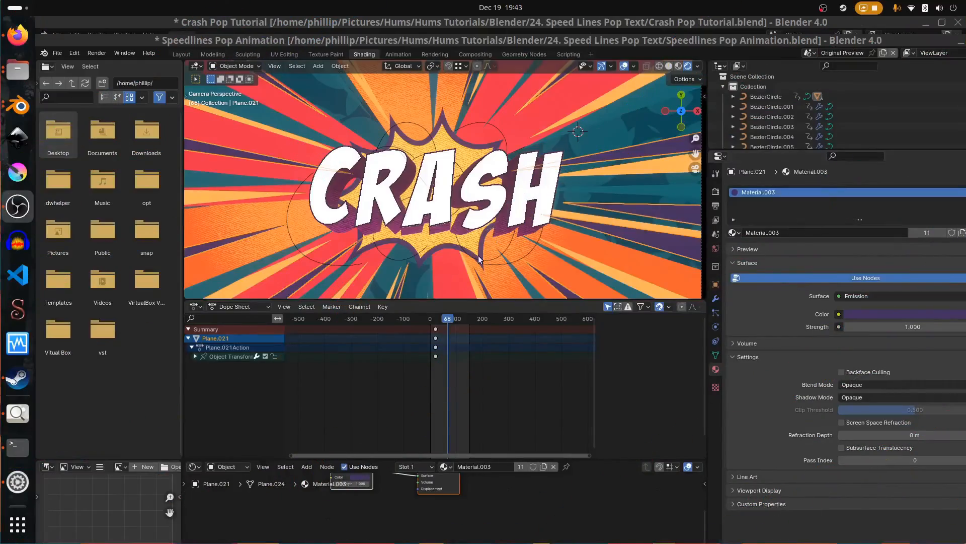
Switch to the Speedlines Pop Animation file, examine the finished CRASH scene at frame 58, and select the text's purple extrusion.
scroll(452, 323, "up", 2)
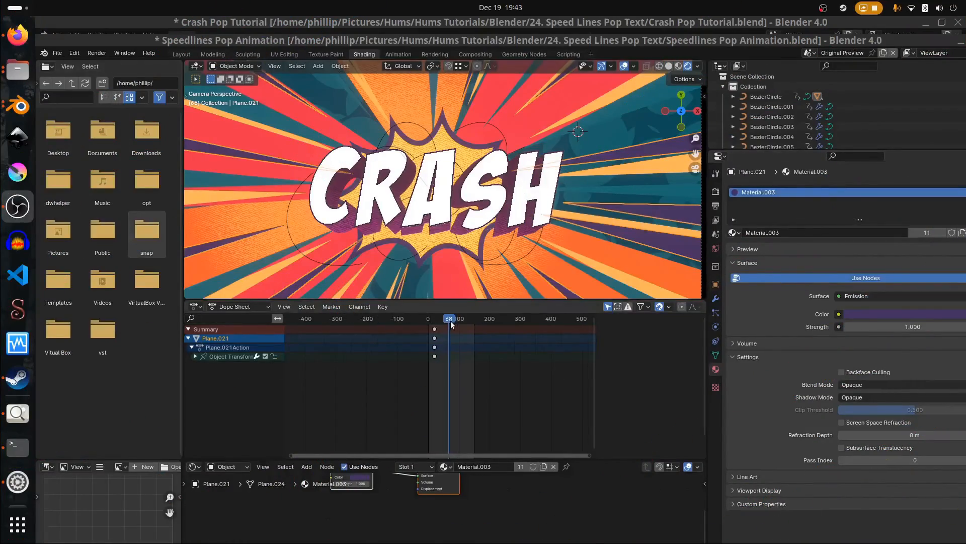
scroll(421, 277, "up", 2)
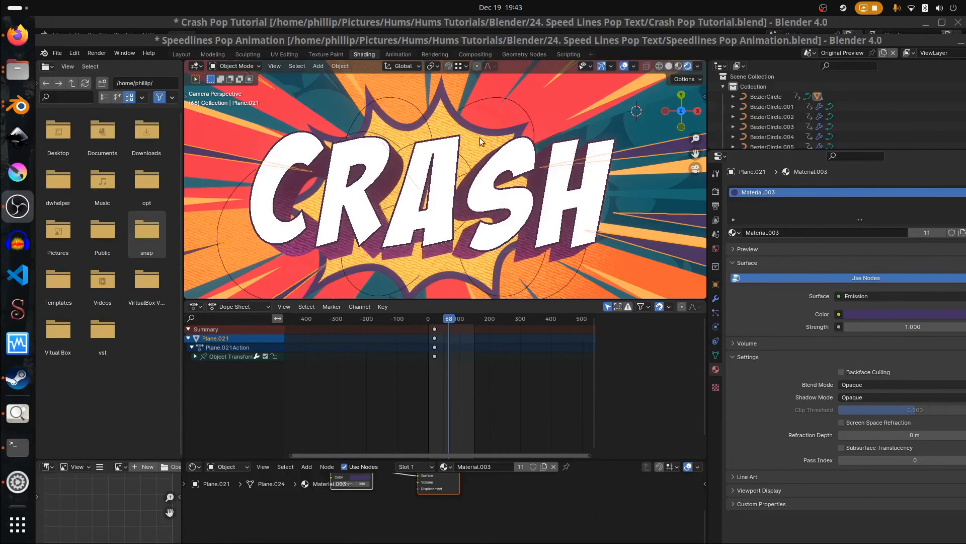
scroll(498, 281, "down", 2)
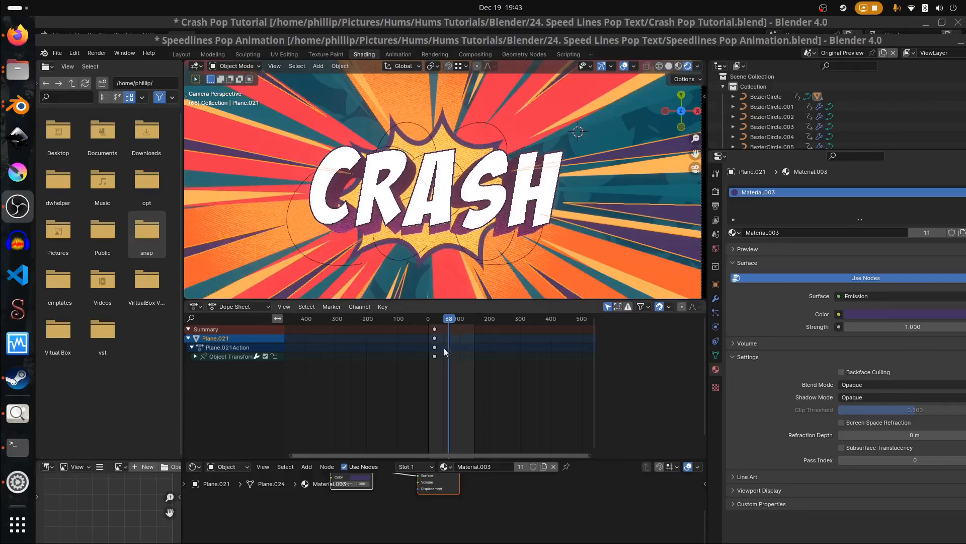
mouse_move(445, 351)
left_mouse_down()
mouse_move(431, 352)
mouse_move(445, 351)
left_mouse_up()
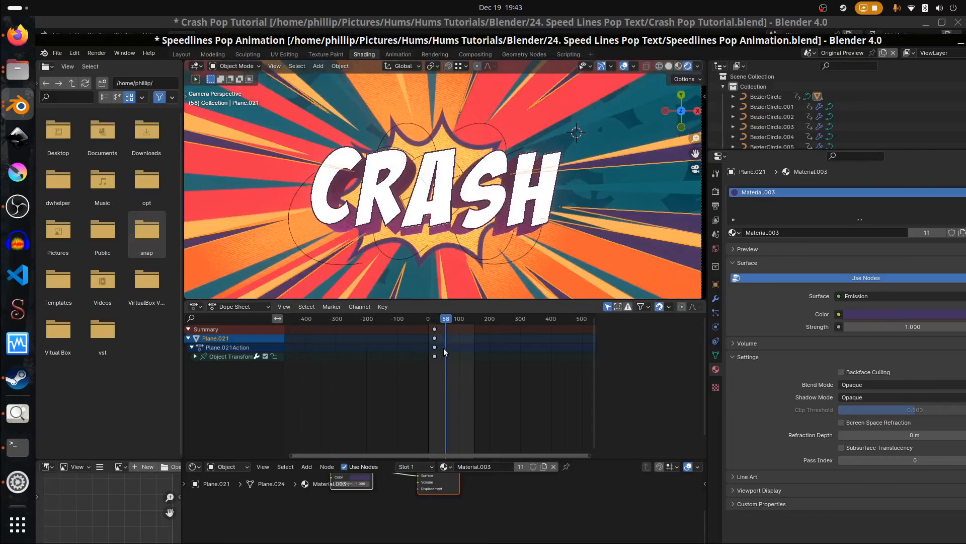
scroll(355, 240, "up", 2)
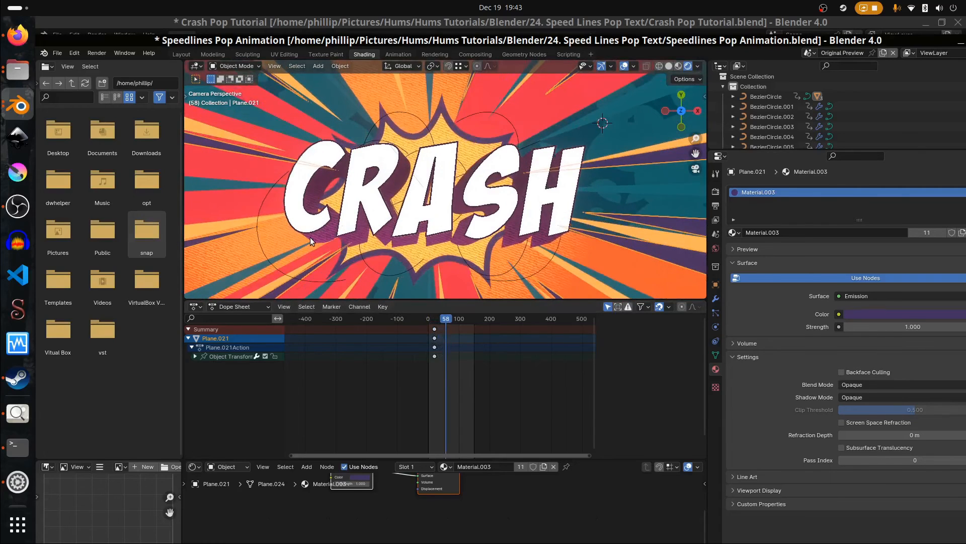
left_click(310, 237)
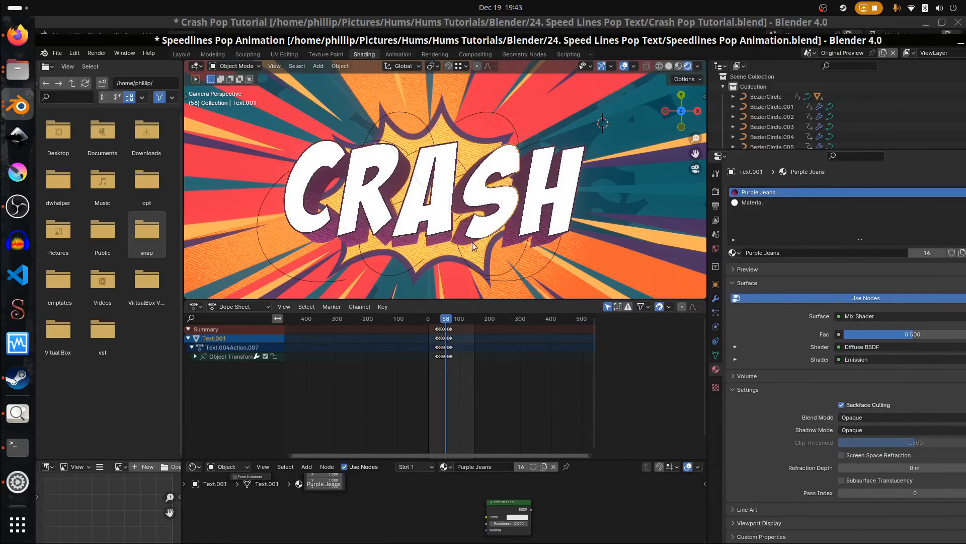
Select the letters H and A of the CRASH text and preview the pop-in animation from frame 23, ending at frame 30.
left_click(536, 244)
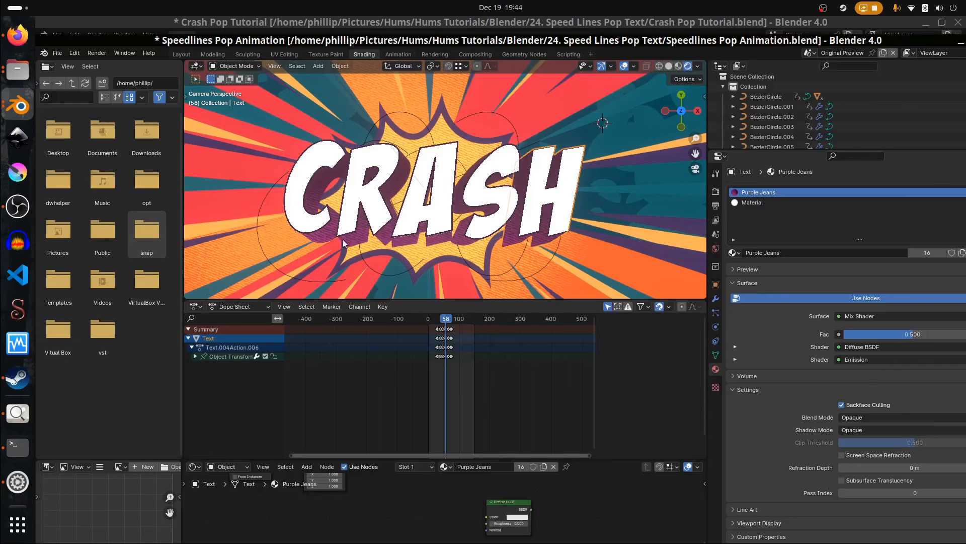
left_click(410, 223)
left_click_drag(446, 342, 435, 359)
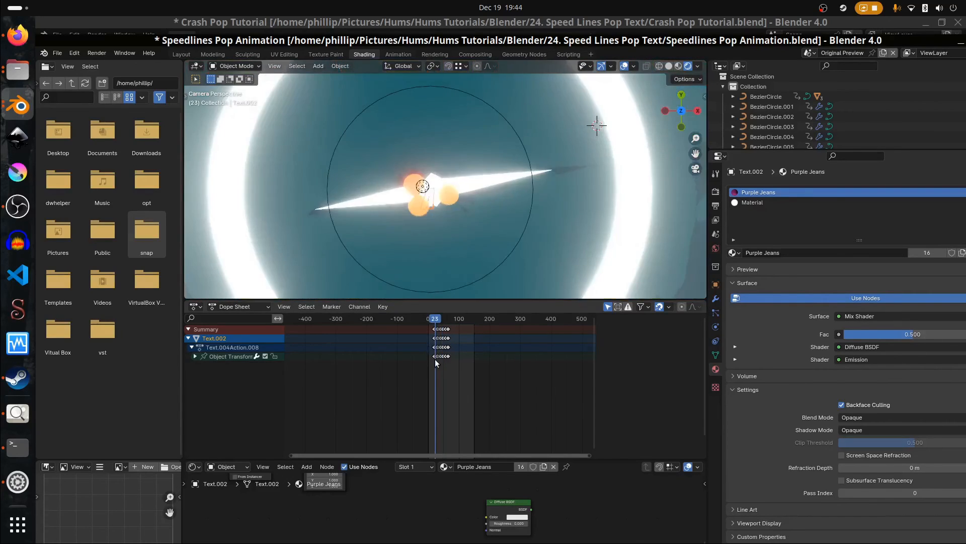
key("space")
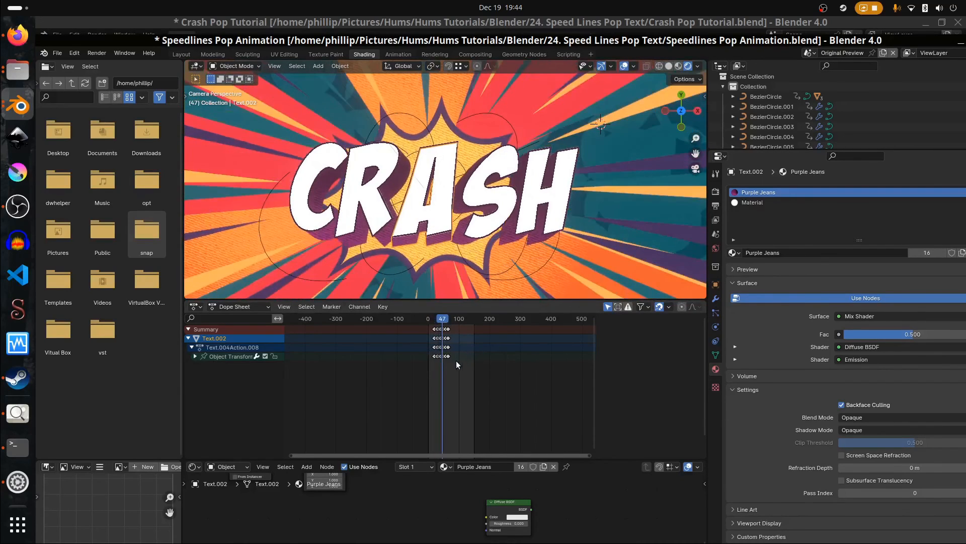
left_click_drag(456, 360, 436, 366)
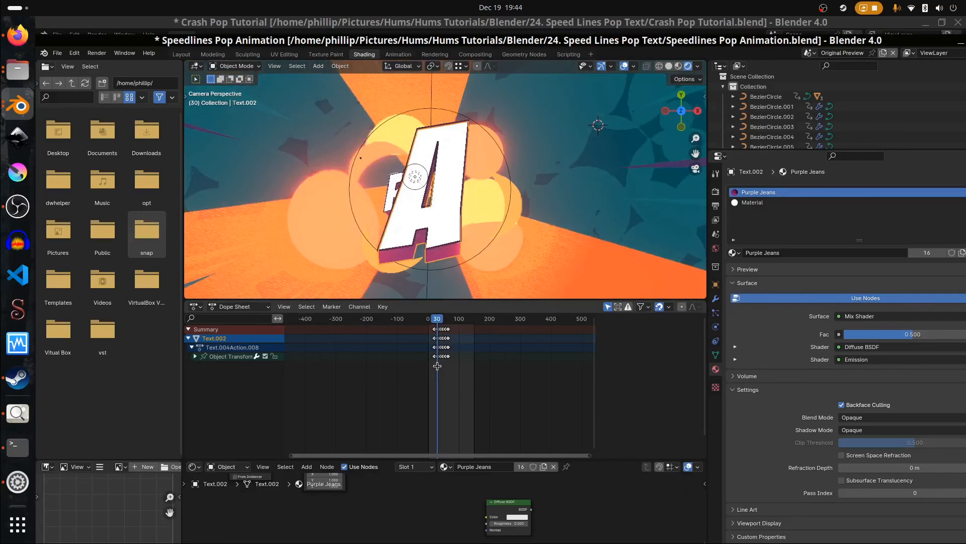
Examine the explosion circles around the letter A at frame 30 by selecting several, and scrub back to frame 28.
left_click(379, 150)
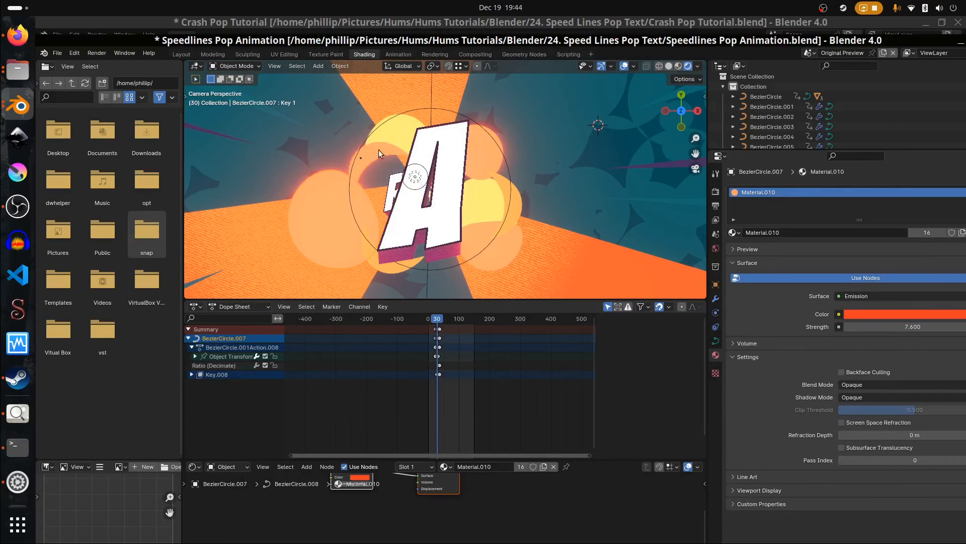
left_click(488, 143)
left_click(469, 251)
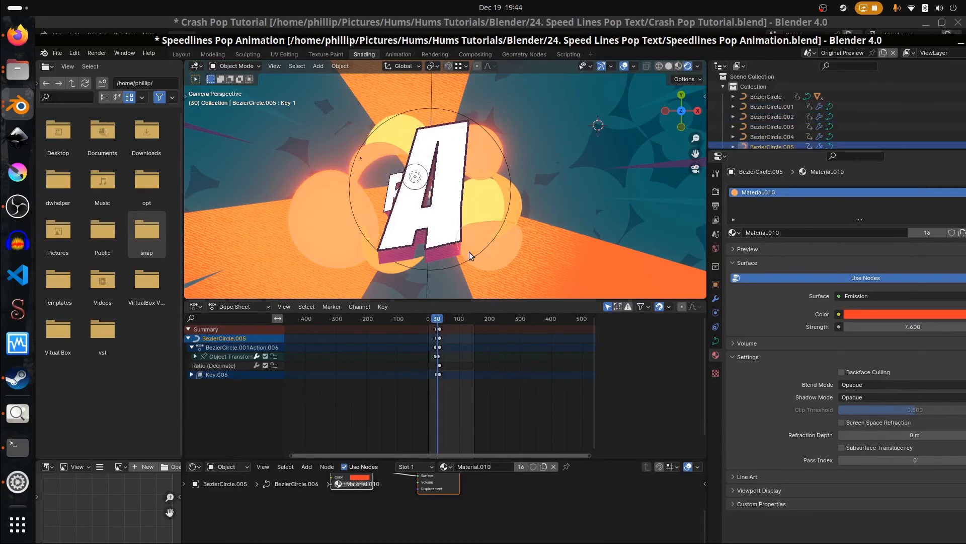
left_click(356, 232)
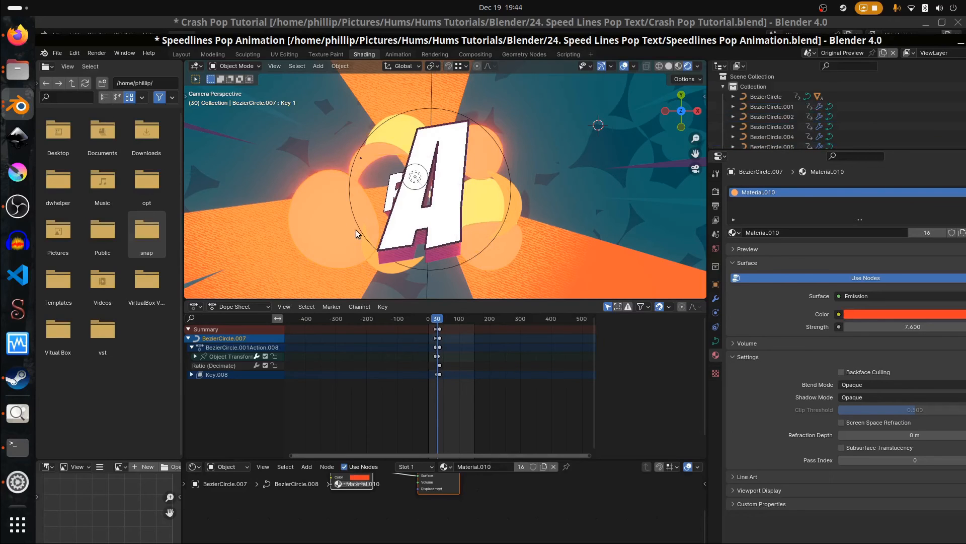
left_click_drag(439, 323, 437, 322)
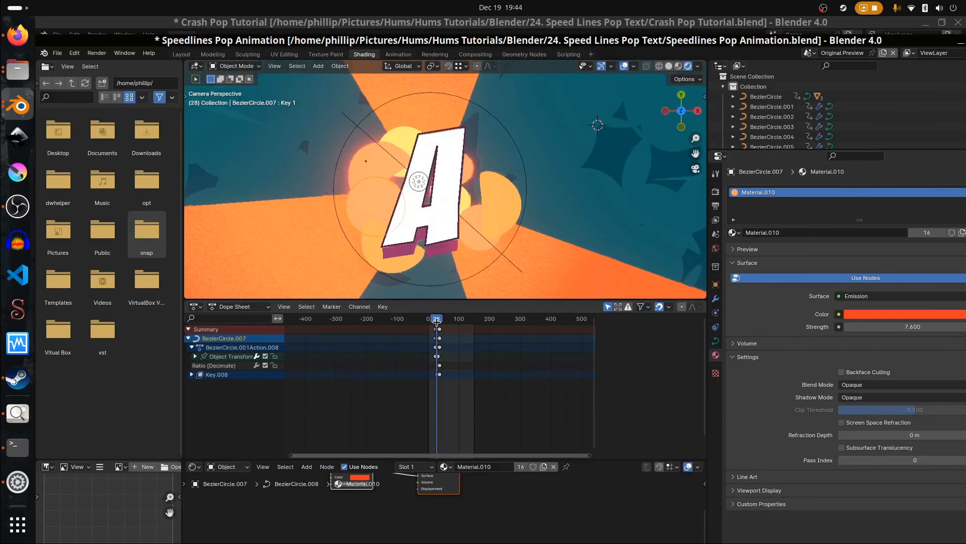
Inspect the three wide orange speed-line planes around the letter A at frame 28 by selecting each one.
scroll(451, 216, "down", 3)
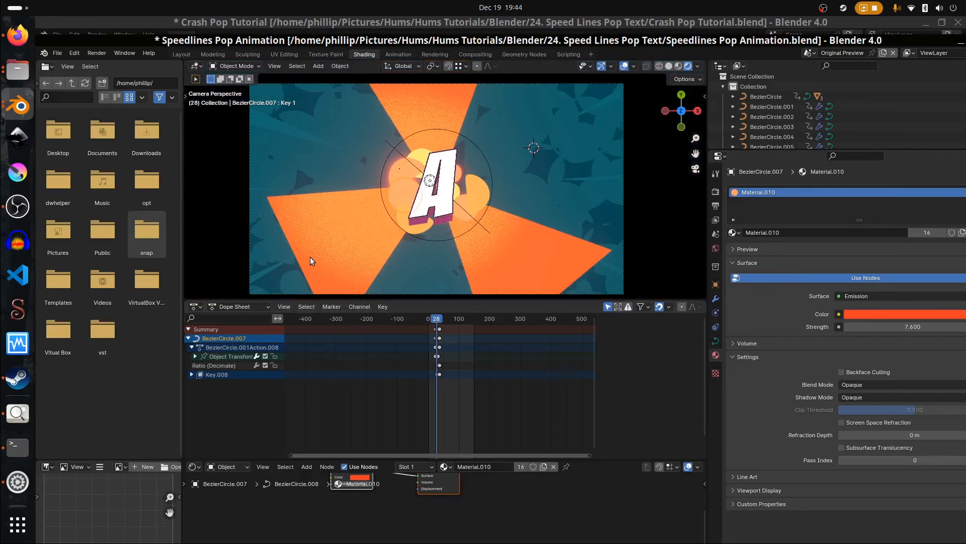
left_click(310, 257)
left_click(418, 94)
left_click(516, 267)
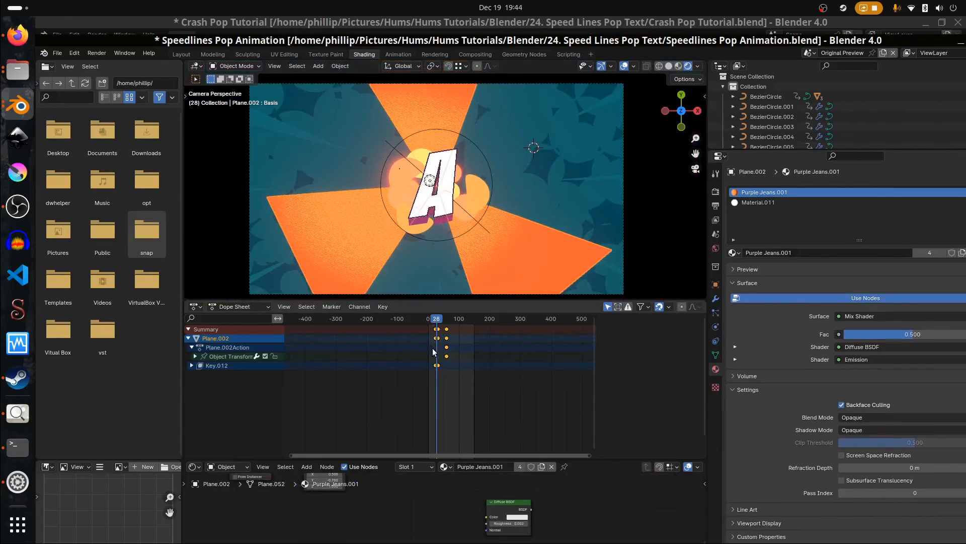
Examine the red speed-line planes at frame 33, and scrub the finished animation on to frame 71.
right_click_drag(433, 349, 438, 351, "shift")
left_click(367, 261)
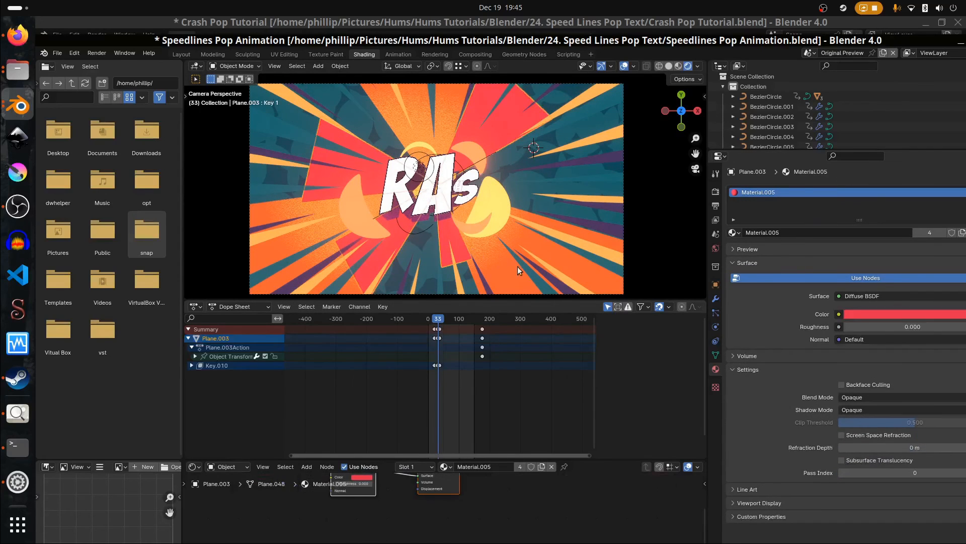
left_click(551, 281)
mouse_move(442, 348)
right_mouse_down("shift")
mouse_move(431, 345)
mouse_move(443, 345)
right_mouse_up("shift")
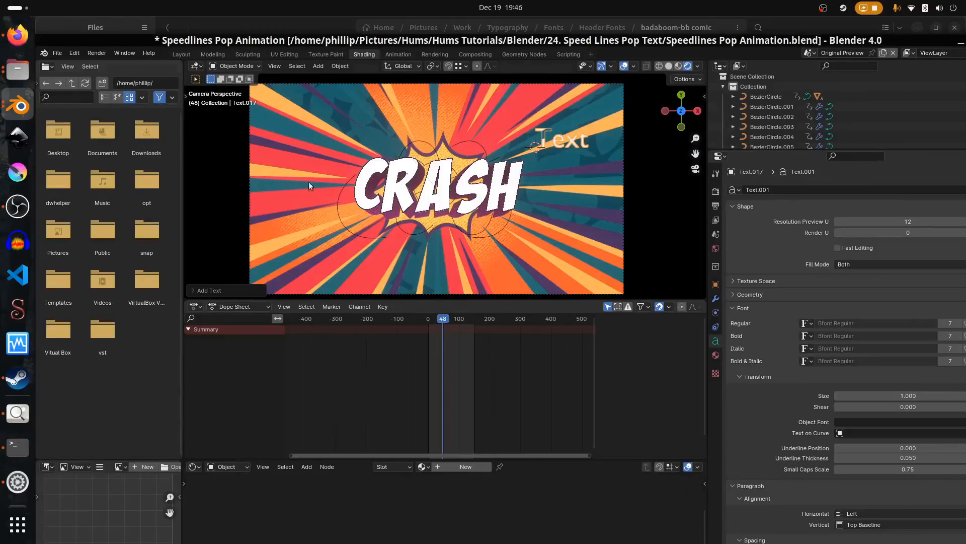
left_click_drag(449, 347, 450, 372)
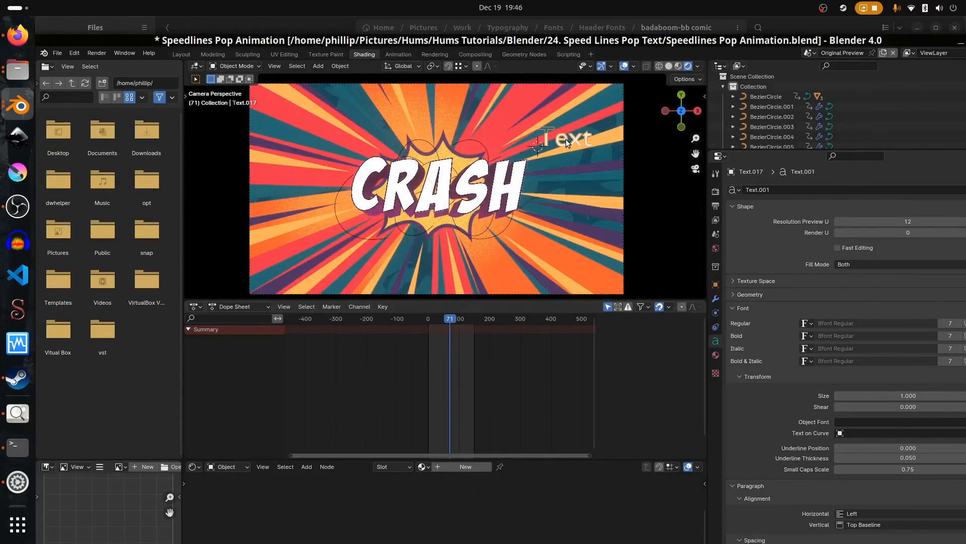